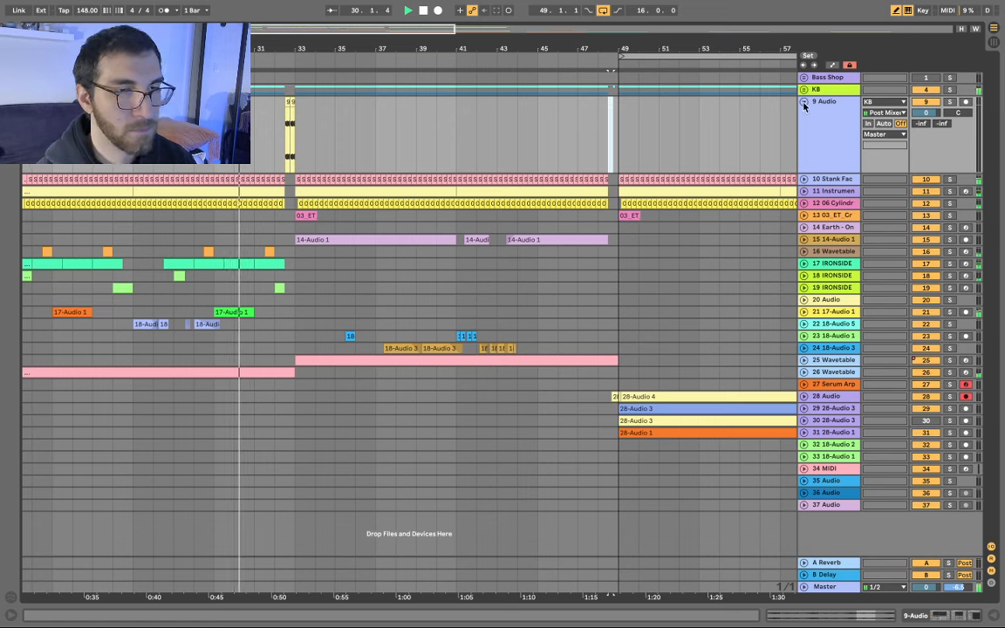
- Fold the 9 Audio track to one row and look over the 28-Audio clips at bars 49–65
left_click(803, 102)
scroll(389, 371, "up", 4)
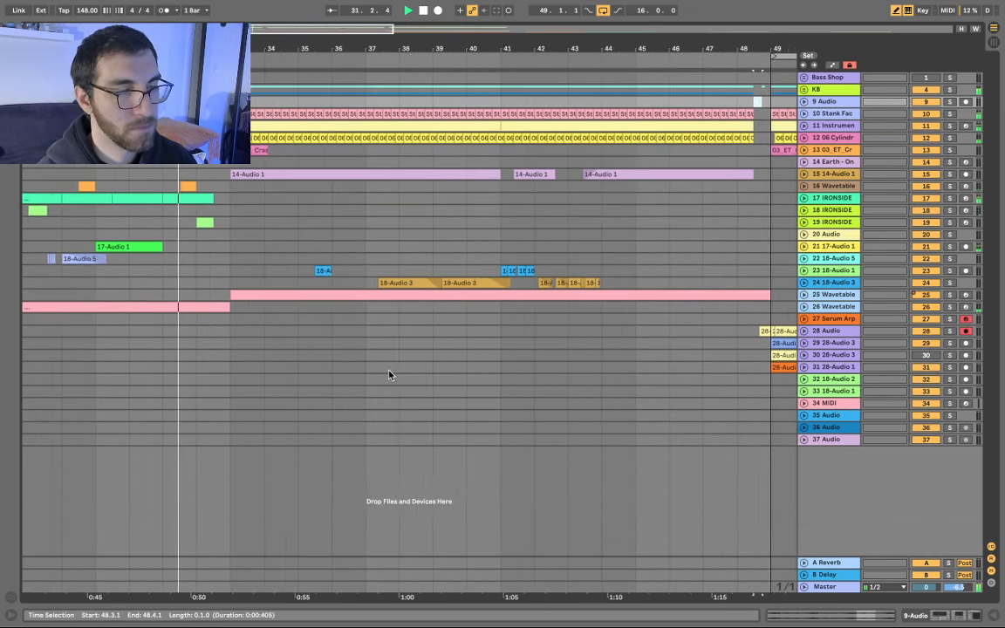
scroll(410, 340, "right", 2)
scroll(433, 293, "down", 4)
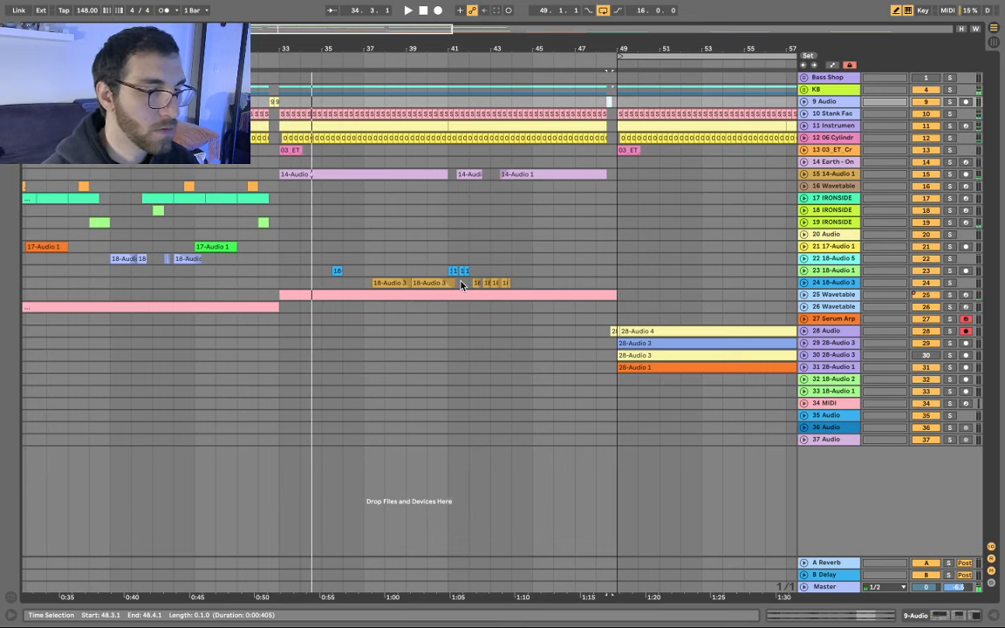
scroll(534, 331, "left", 6)
scroll(536, 275, "down", 3)
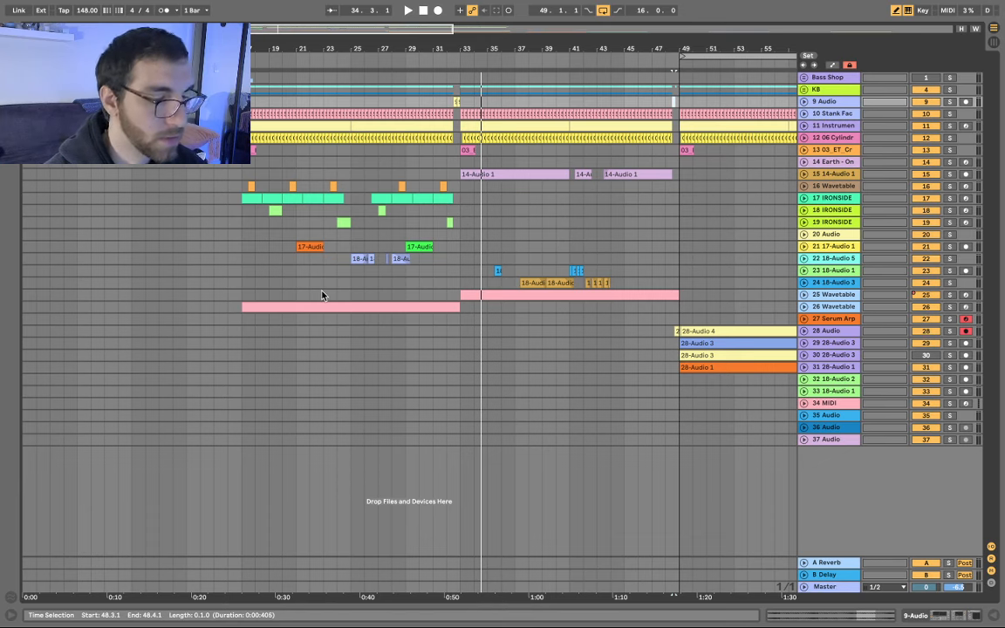
scroll(438, 331, "up", 3)
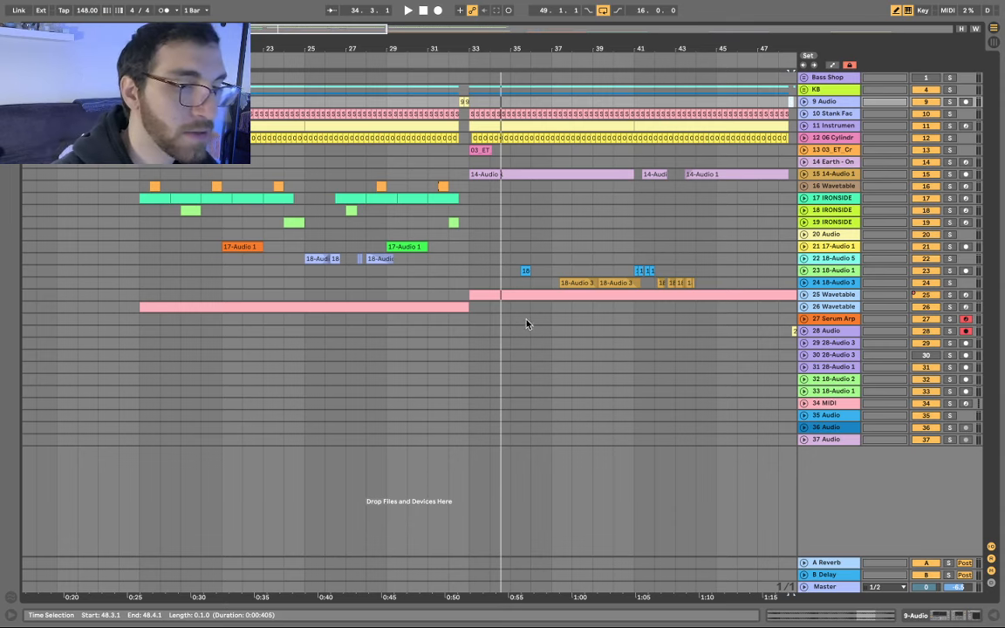
scroll(576, 358, "down", 5)
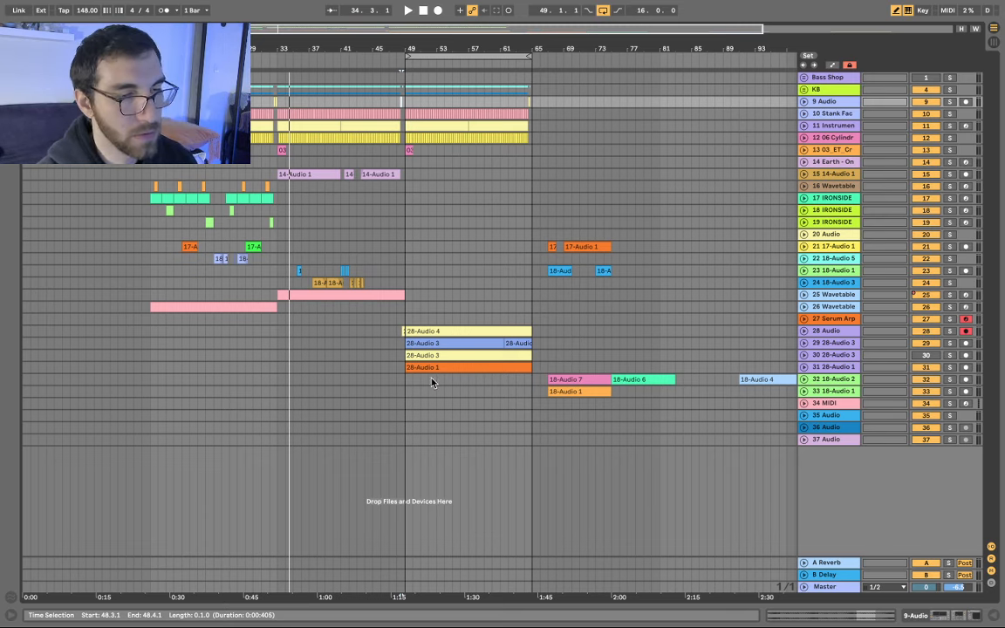
scroll(424, 361, "up", 5)
- Select the 28-Audio 4 clip, expand its track, and set insert points around bars 45–50
left_click(466, 332)
key("u")
scroll(438, 369, "down", 3)
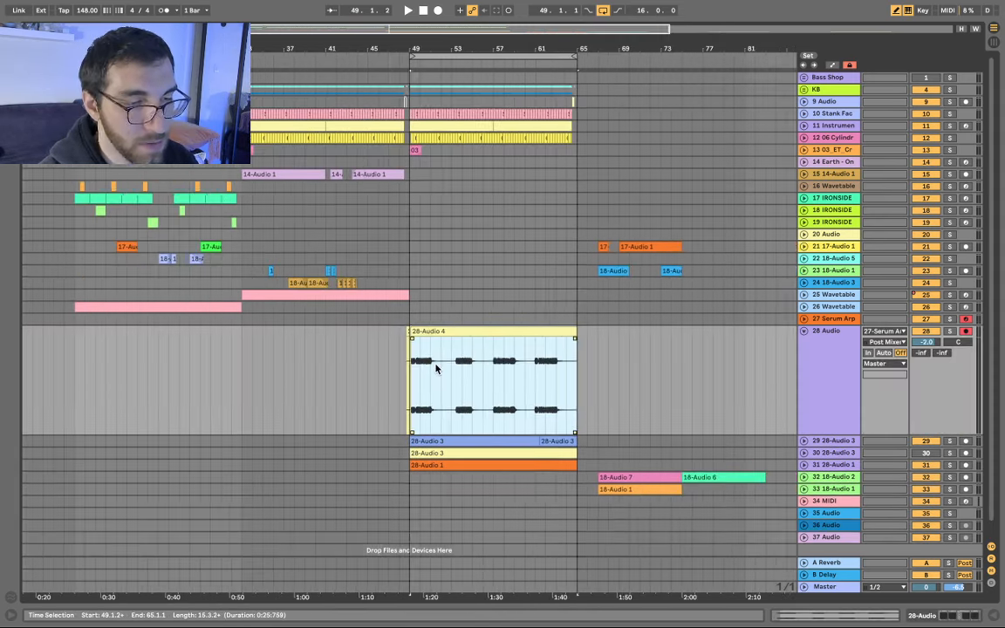
scroll(413, 351, "up", 5)
left_click(408, 375)
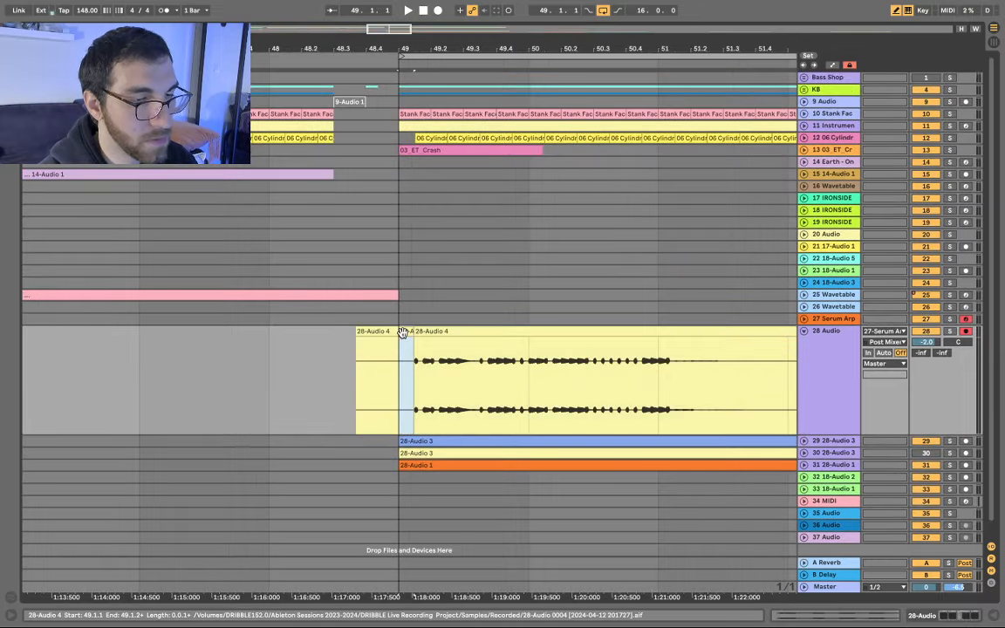
scroll(397, 349, "down", 4)
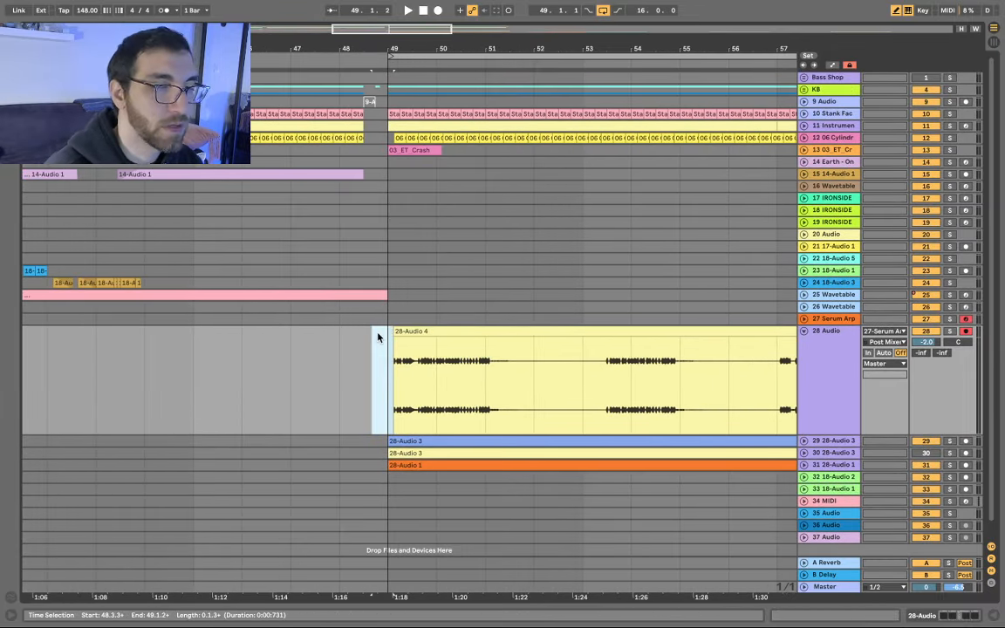
scroll(478, 332, "down", 4)
scroll(248, 226, "up", 4)
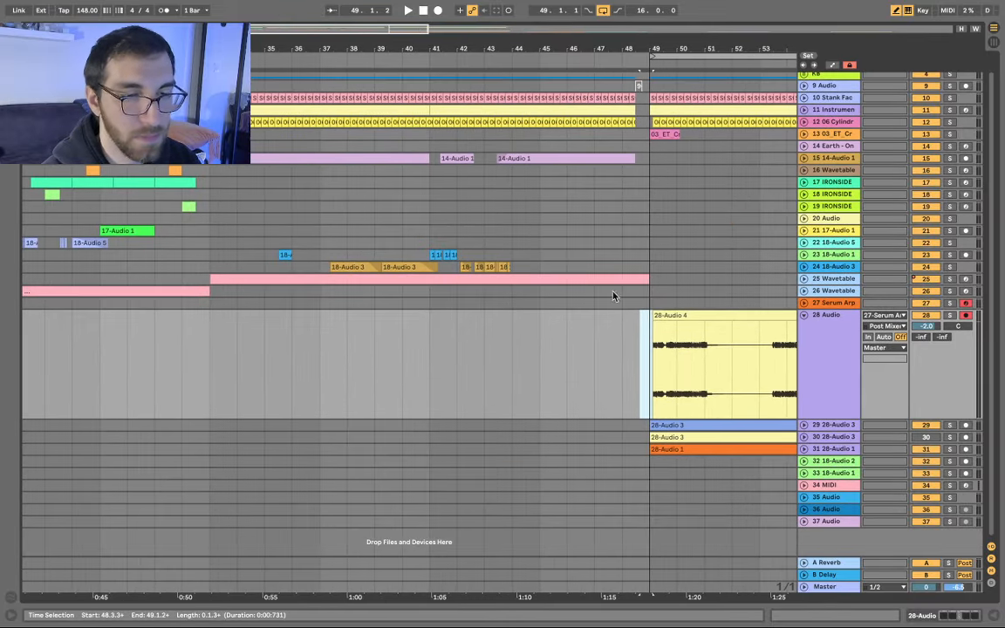
left_click(682, 372)
scroll(682, 372, "up", 2)
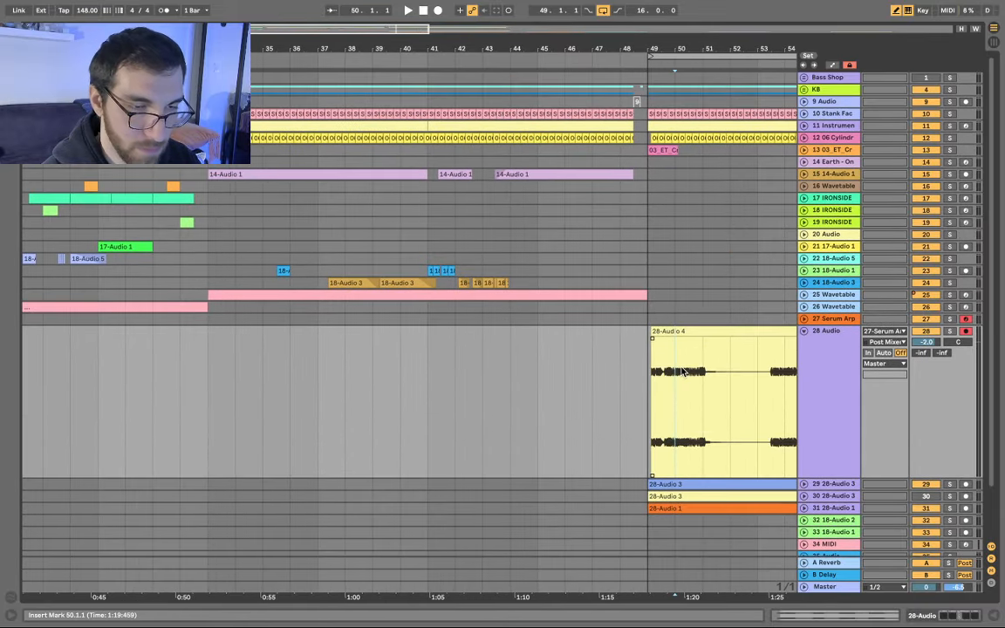
left_click(538, 368)
scroll(534, 368, "down", 4)
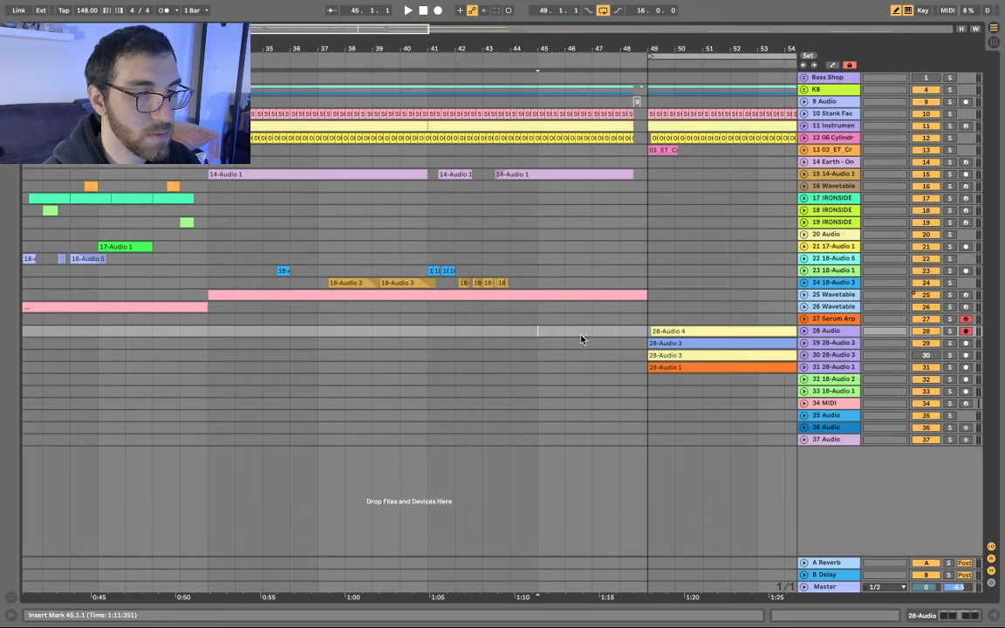
- Select a span across tracks 28–31 and unfold them to show their full waveforms
left_click_drag(581, 331, 581, 364)
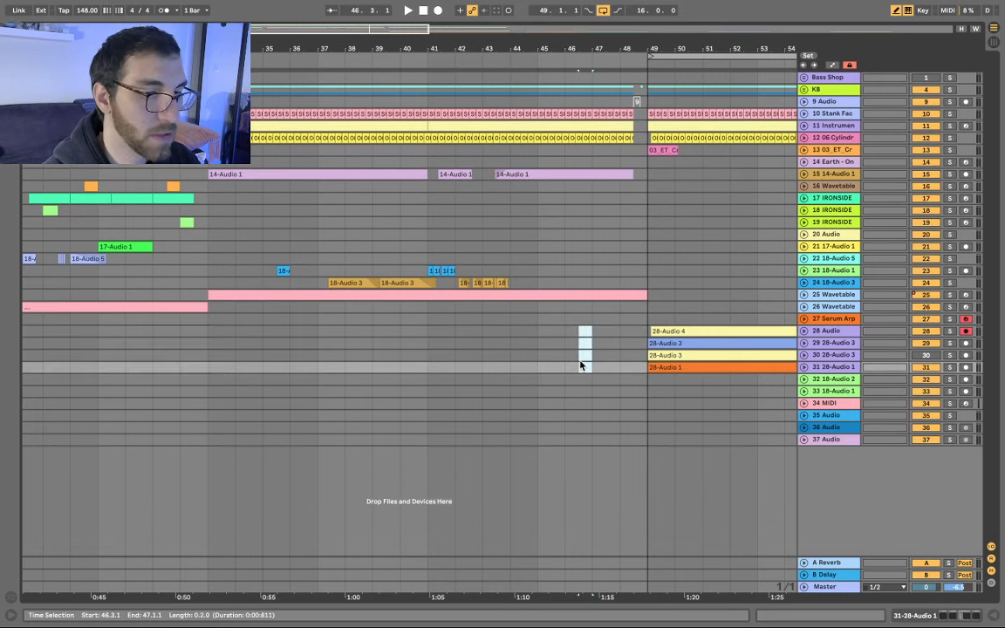
key("u")
scroll(602, 359, "right", 4)
scroll(602, 359, "down", 3)
scroll(605, 356, "right", 3)
scroll(607, 352, "down", 1)
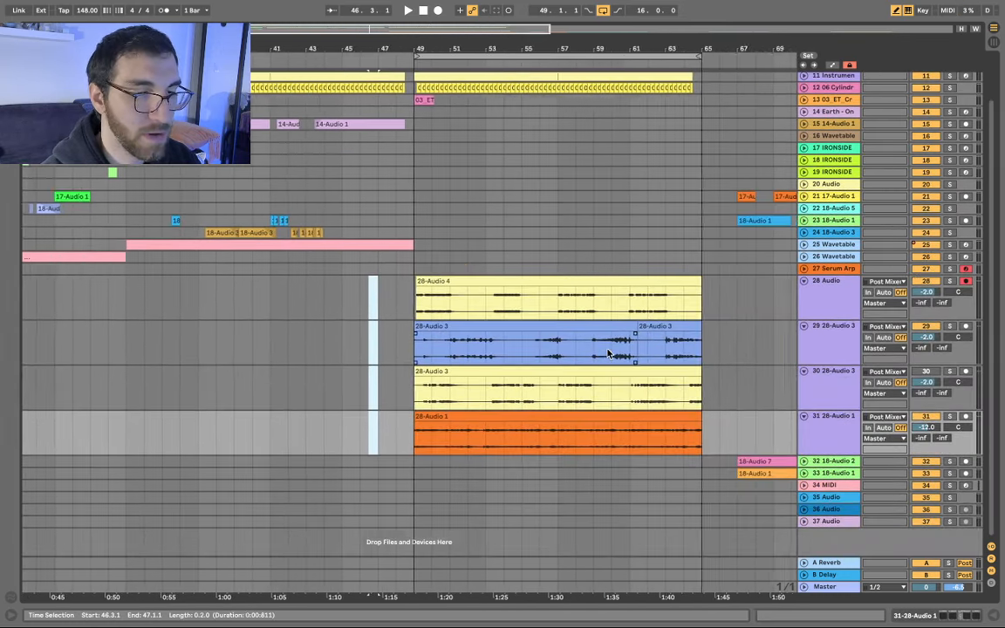
scroll(606, 352, "right", 2)
scroll(523, 348, "up", 5)
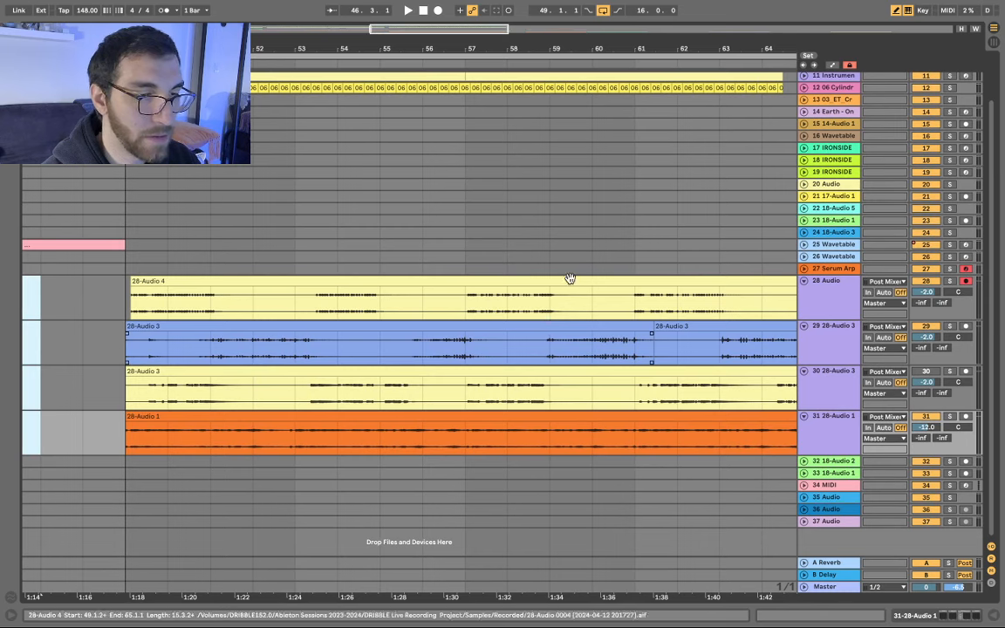
- Insert a new 28 Audio track below Serum Arp, then select the 28-Audio 4 vocal clip
right_click(842, 272)
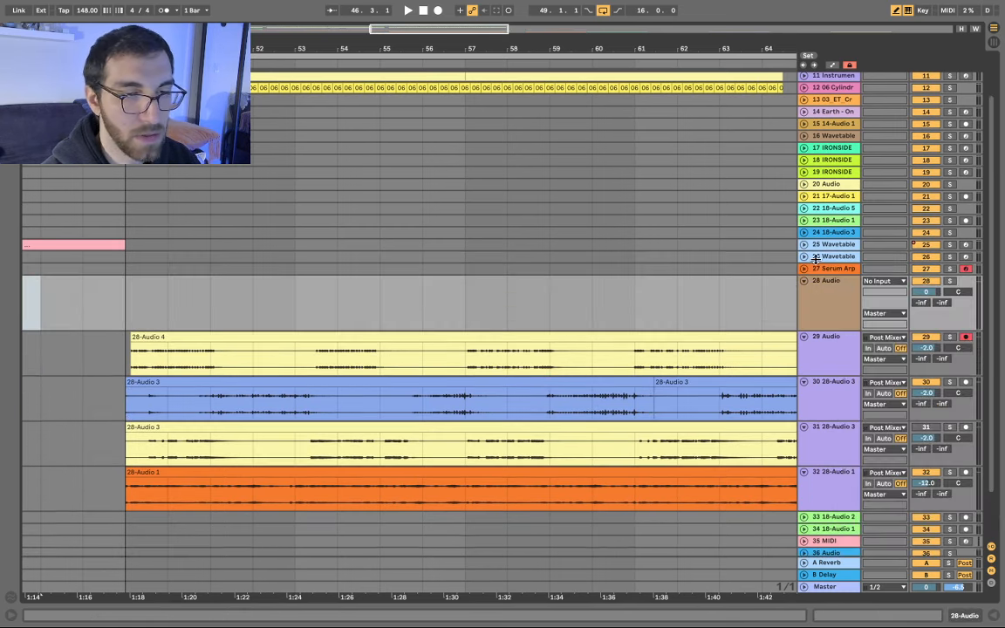
left_click(845, 299)
scroll(649, 314, "up", 3)
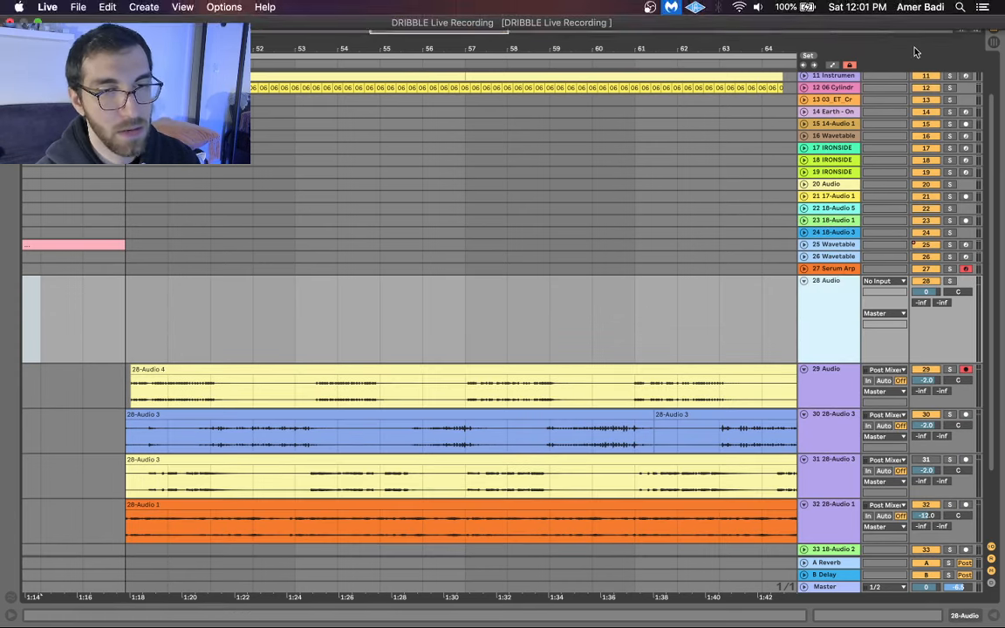
left_click(170, 368)
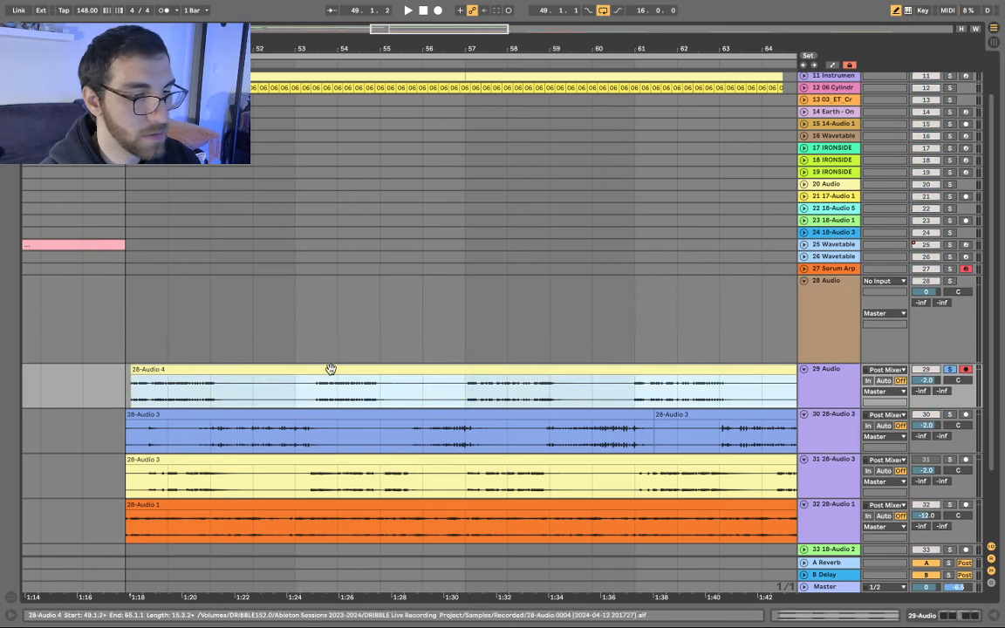
scroll(307, 360, "down", 3)
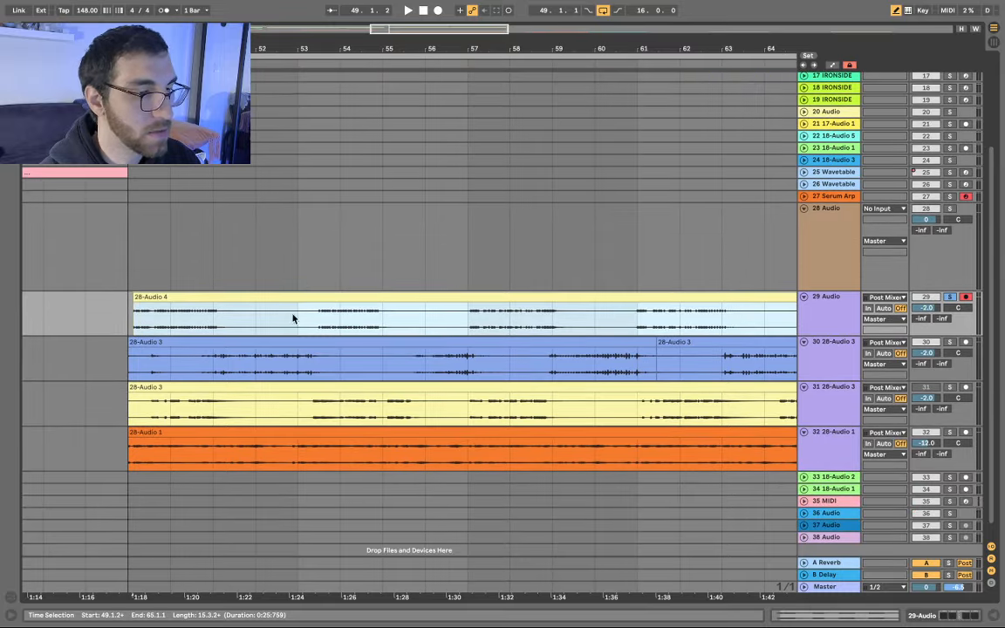
- Audition the vocal and set the arrangement grid to Fixed 1/16
scroll(278, 307, "down", 2)
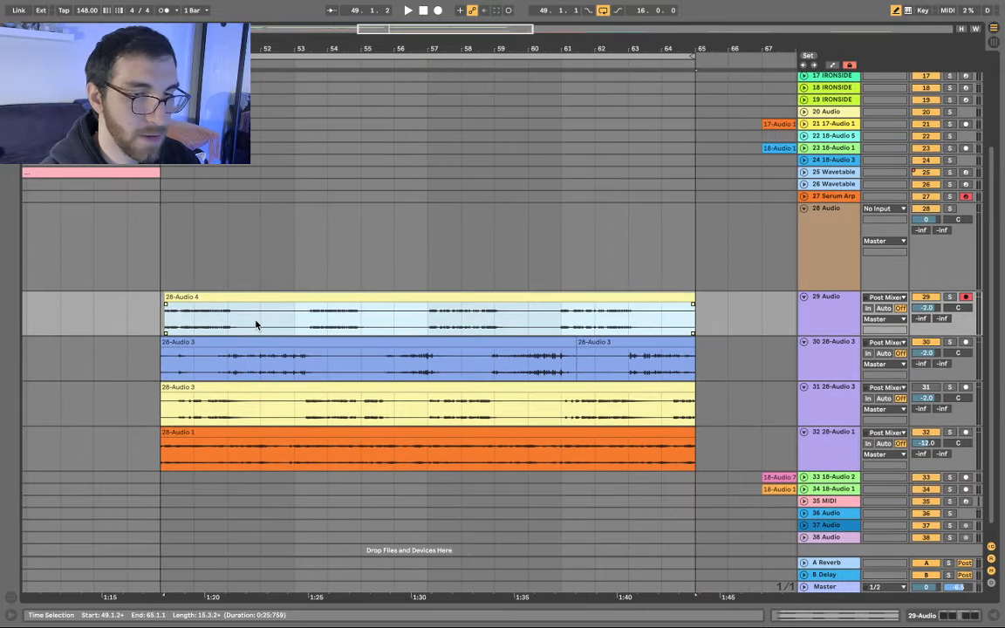
key("space")
scroll(244, 314, "up", 3)
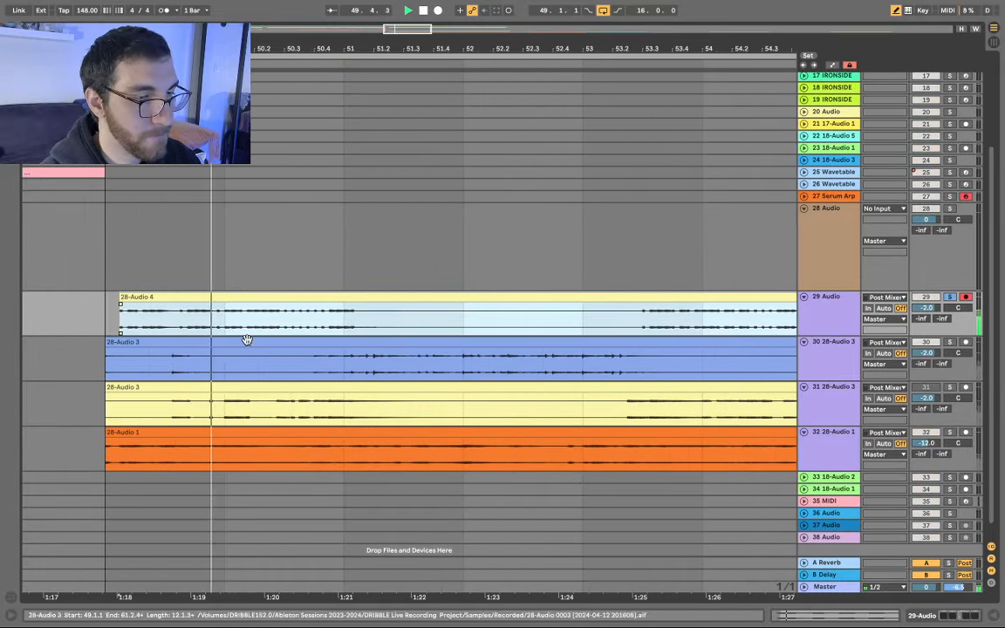
key("space")
right_click(281, 220)
left_click(377, 347)
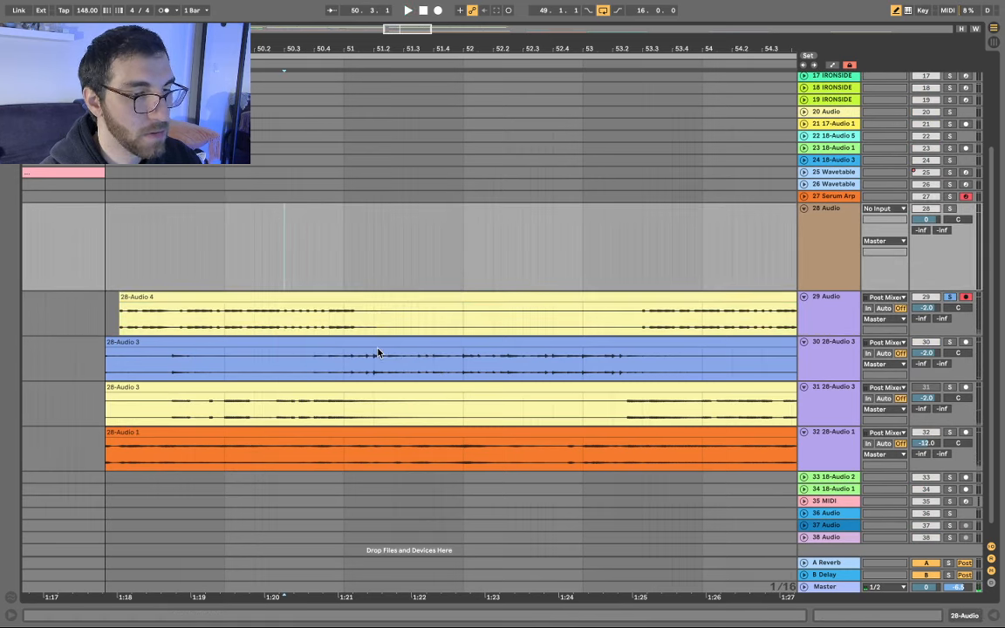
- Audition the 28-Audio 4 vocal near 50.2 and again from 53.4.4
left_click(277, 324)
scroll(279, 326, "up", 5)
scroll(277, 342, "up", 2)
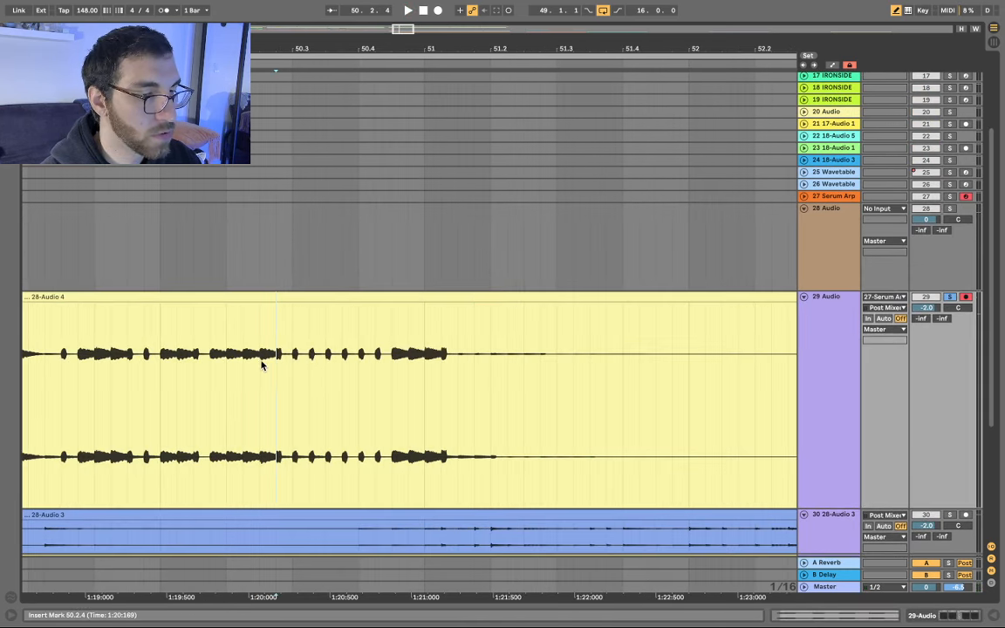
scroll(244, 365, "up", 3)
left_click_drag(253, 377, 332, 381)
scroll(398, 312, "down", 2)
scroll(401, 313, "down", 3)
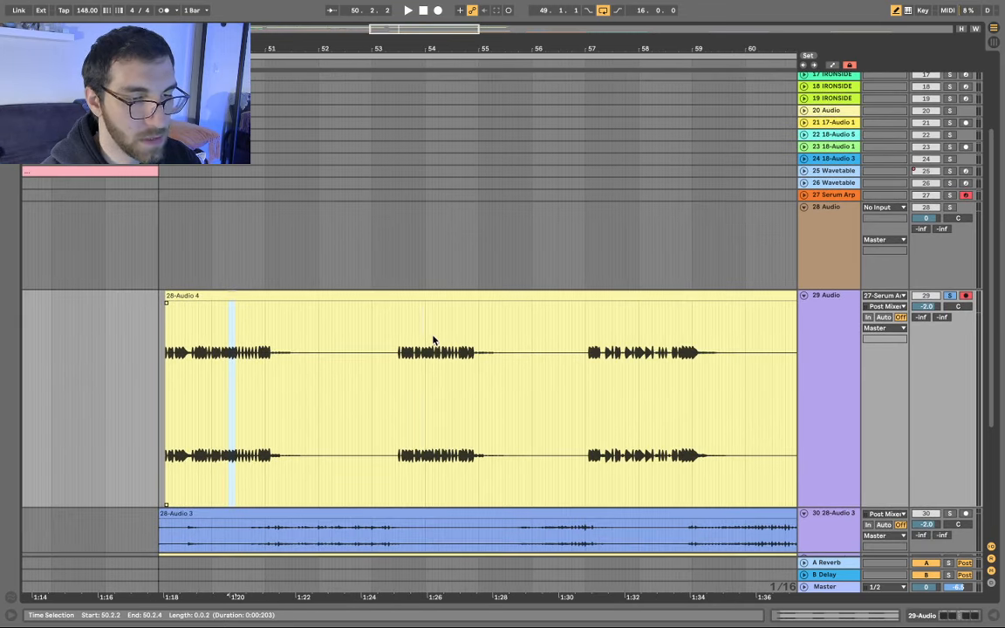
left_click(426, 367)
key("space")
scroll(446, 392, "up", 4)
key("space")
key("space")
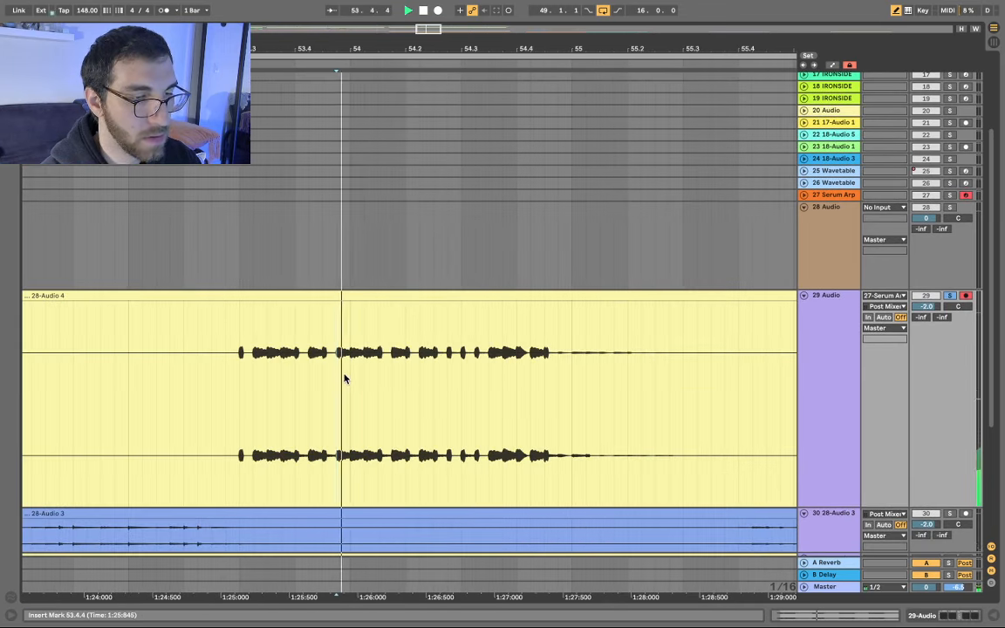
key("space")
key("space")
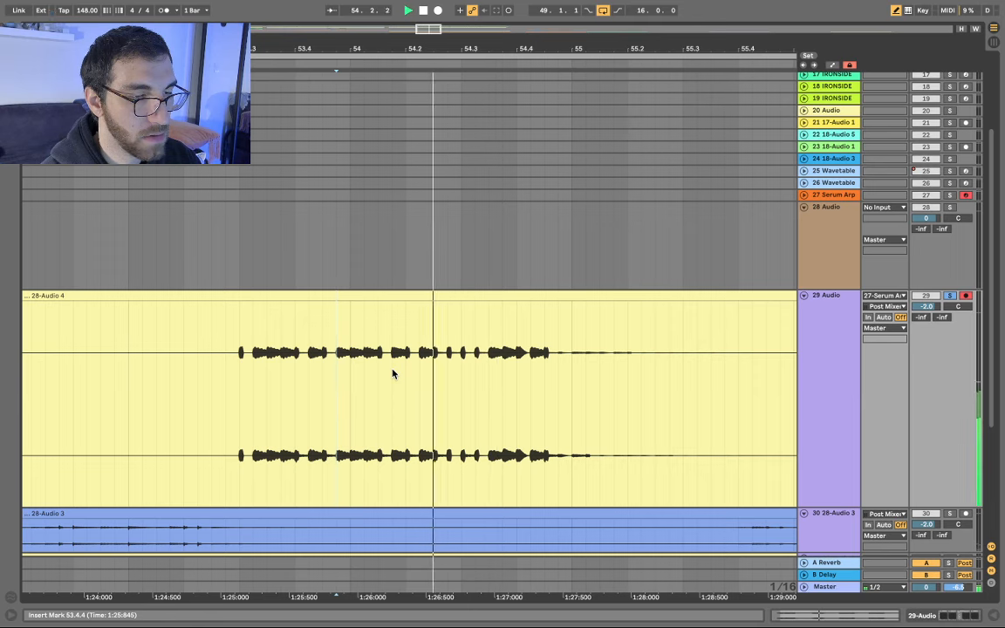
key("space")
- Split the 28-Audio 4 clip at 54.1.1 and 54.2.1 and cut out the one-beat slice
key("super+e")
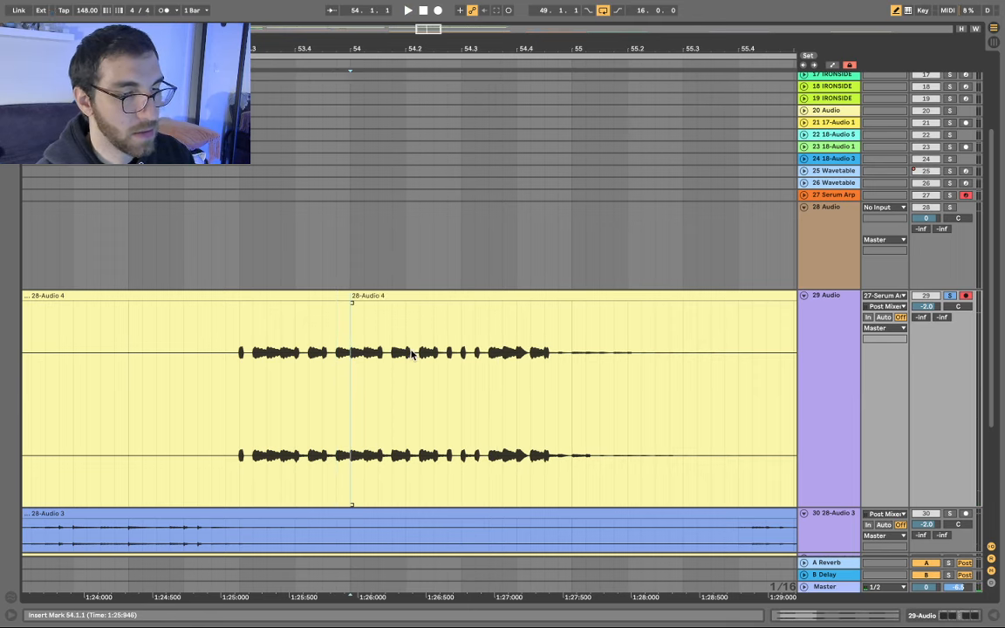
left_click(411, 358)
key("super+e")
left_click(384, 295)
key("Delete")
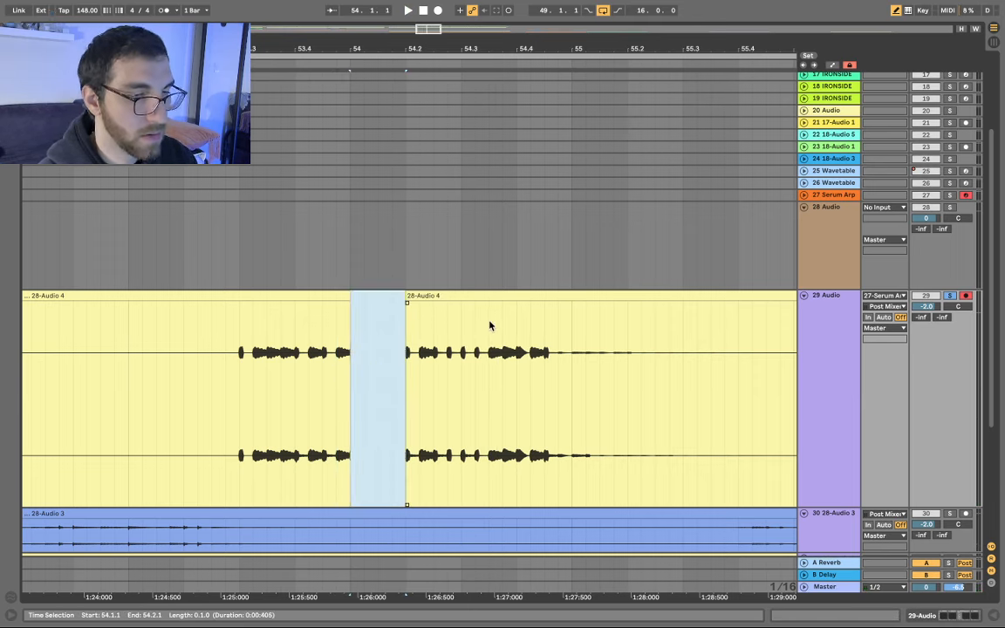
scroll(489, 322, "down", 10)
scroll(309, 267, "up", 3)
scroll(309, 272, "up", 5)
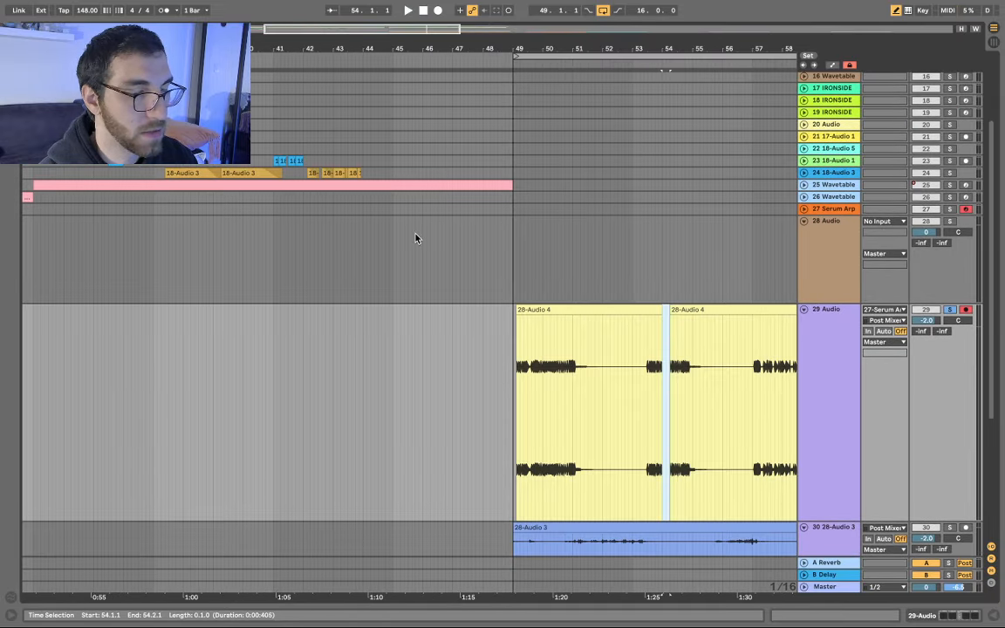
- Paste the one-beat vocal slice onto the new 28 Audio track at bar 49
scroll(530, 254, "up", 6)
left_click(442, 249)
key("super+v")
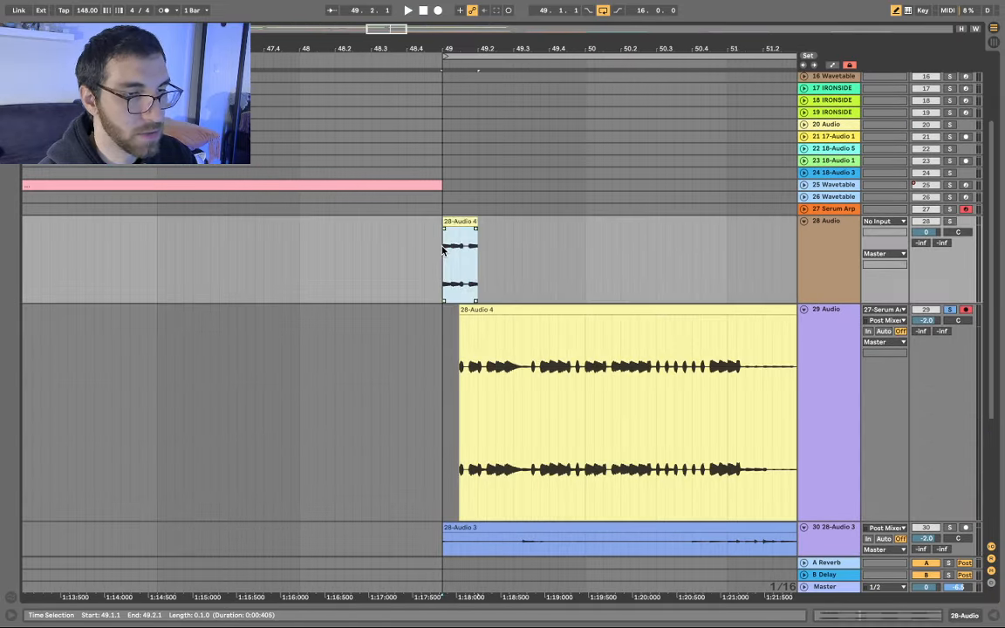
scroll(489, 239, "down", 5)
scroll(460, 419, "down", 3)
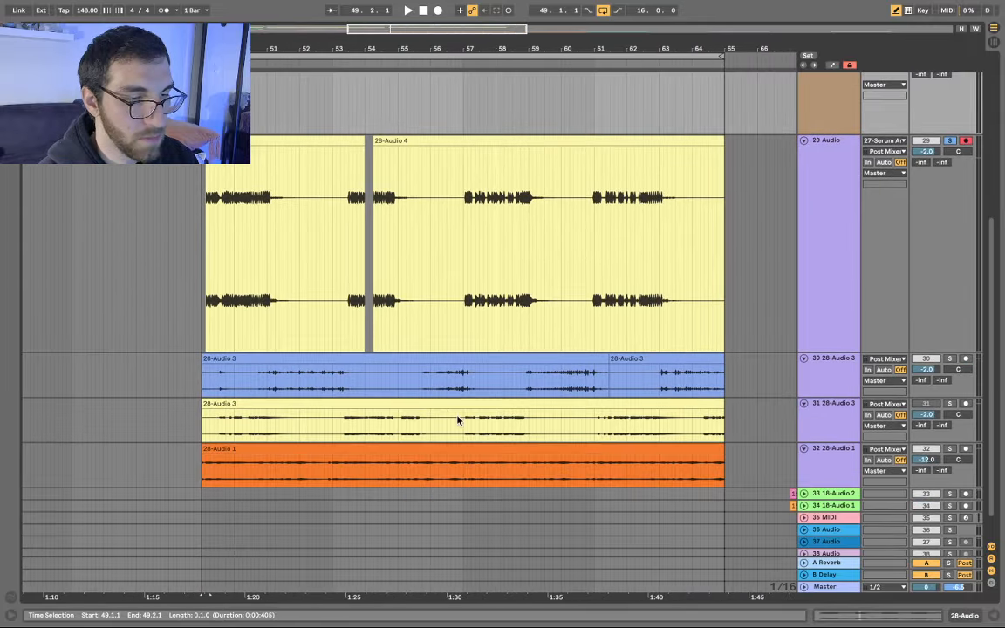
- Audition the track 30 clip to find the slice starting at 56.3.1
left_click(437, 388)
scroll(437, 387, "up", 5, "alt")
scroll(467, 433, "up", 3)
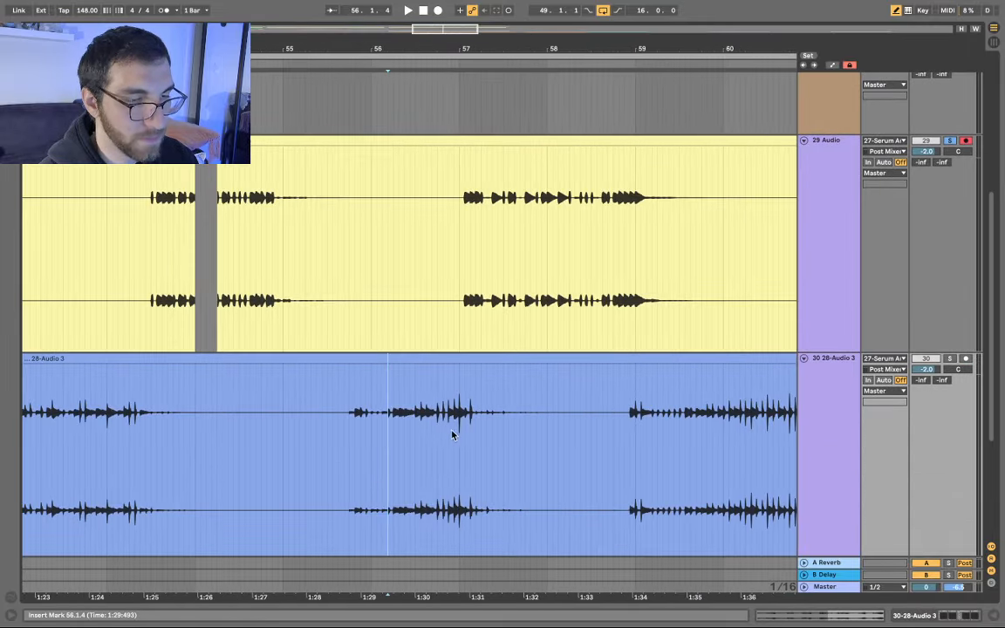
scroll(431, 433, "up", 5)
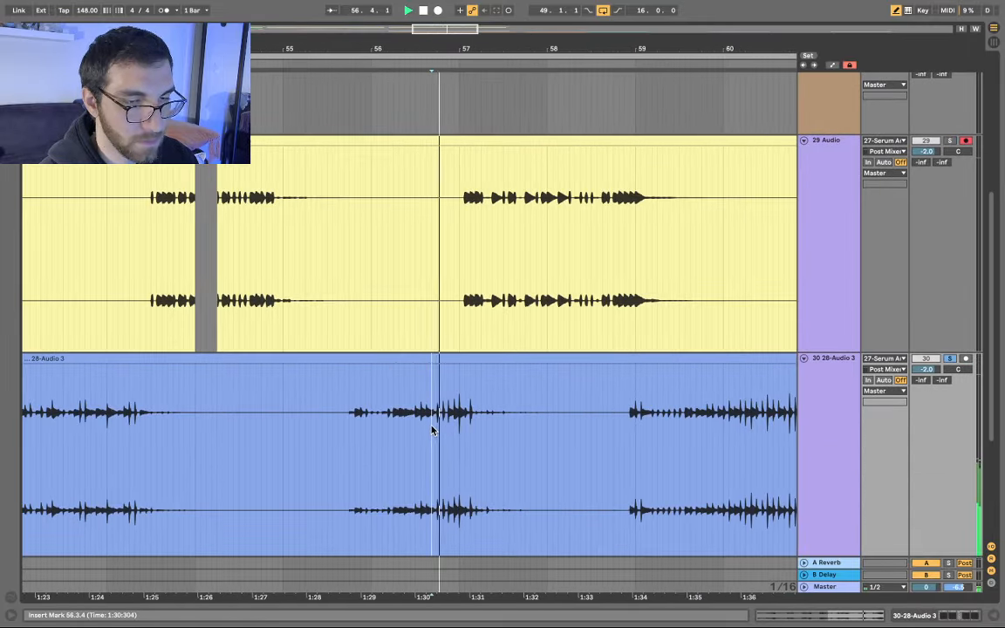
left_click(377, 433)
key("space")
scroll(428, 434, "up", 8)
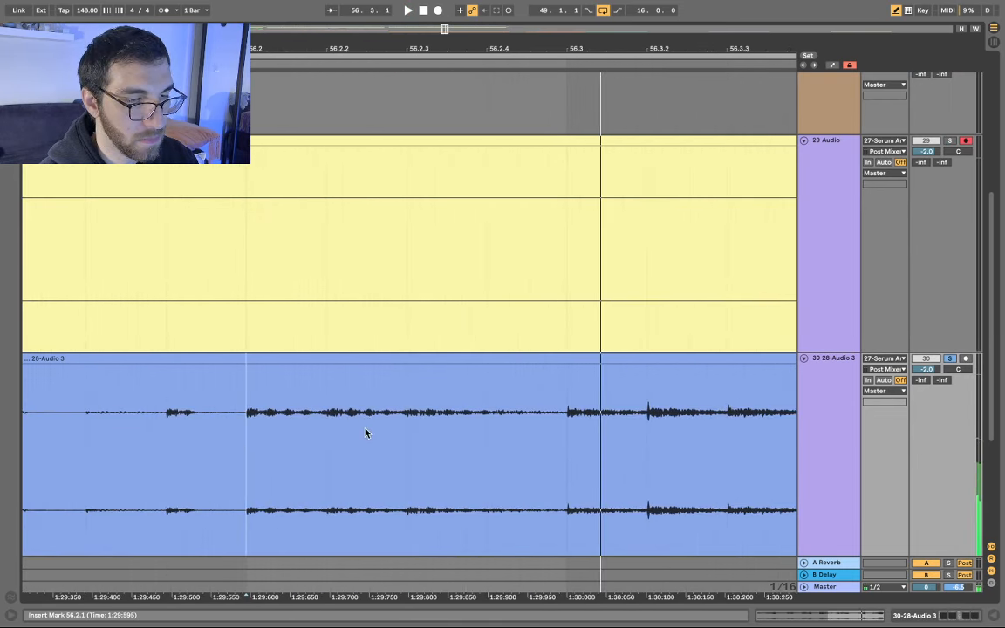
left_click(596, 437)
key("space")
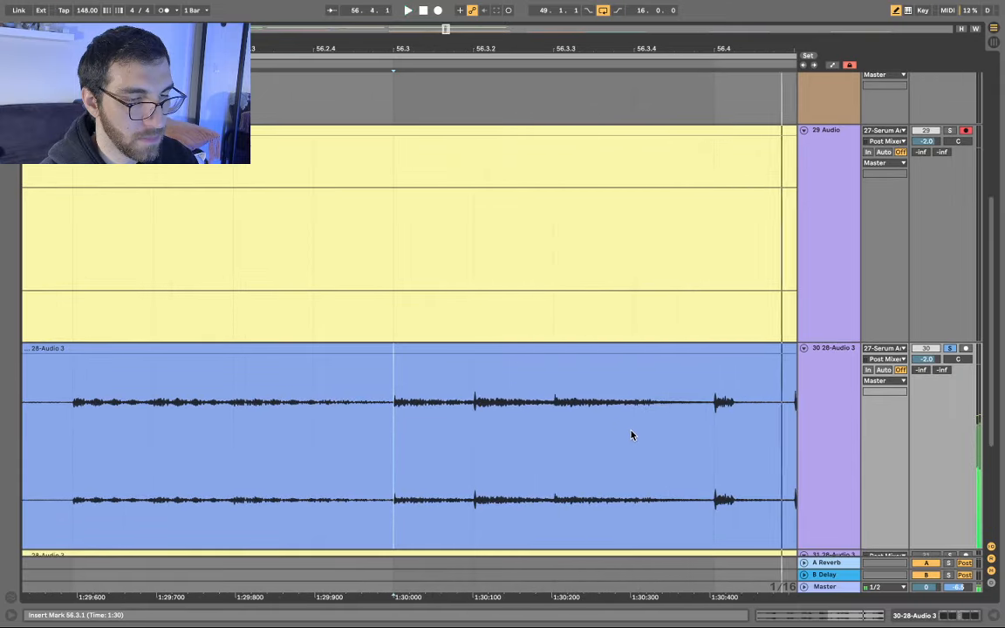
key("space")
key("space")
key("space")
- Split the track 30 clip at 56.3.1 and 56.3.4 and cut out the slice
key("super+e")
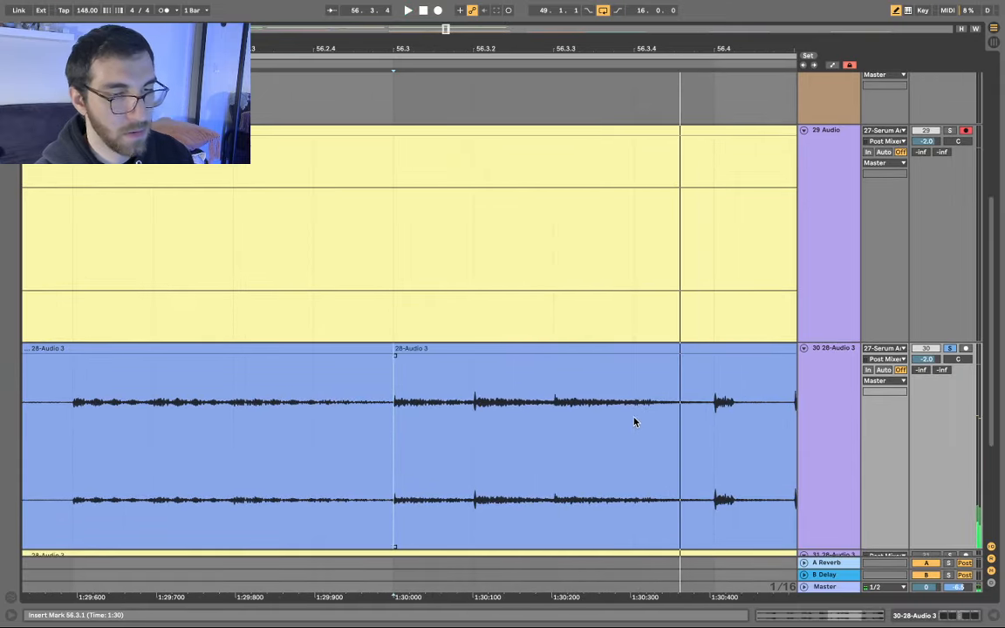
left_click(633, 417)
key("super+e")
left_click(589, 348)
key("BackSpace")
- Paste the cut slice onto track 28 at 49.2.3
key("minus")
key("minus")
key("minus")
key("minus")
key("minus")
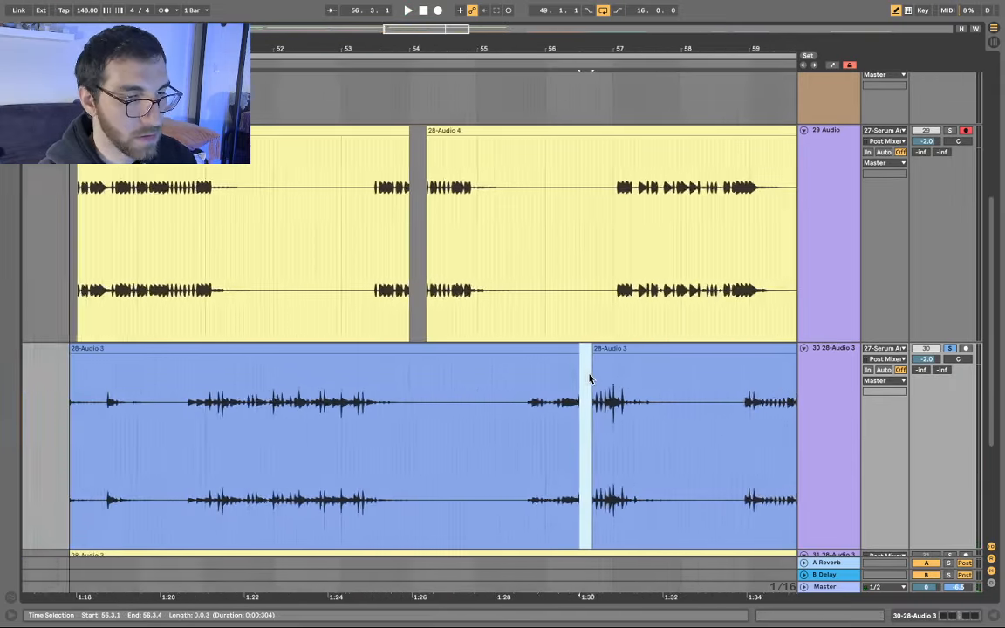
scroll(282, 171, "up", 7)
scroll(302, 212, "up", 8)
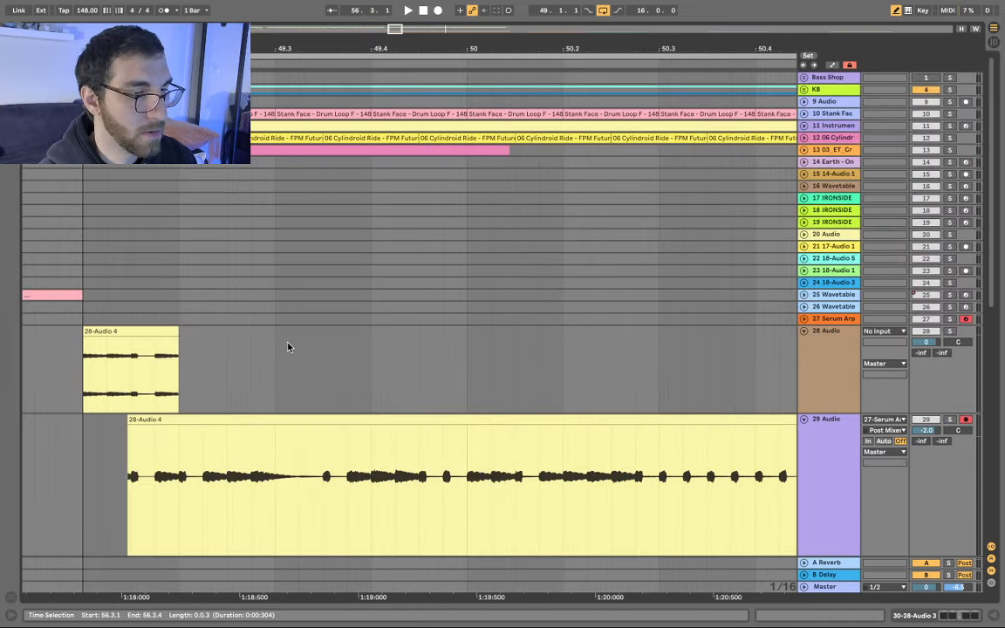
left_click(227, 359)
key("super+v")
scroll(357, 354, "down", 5)
scroll(357, 354, "down", 8)
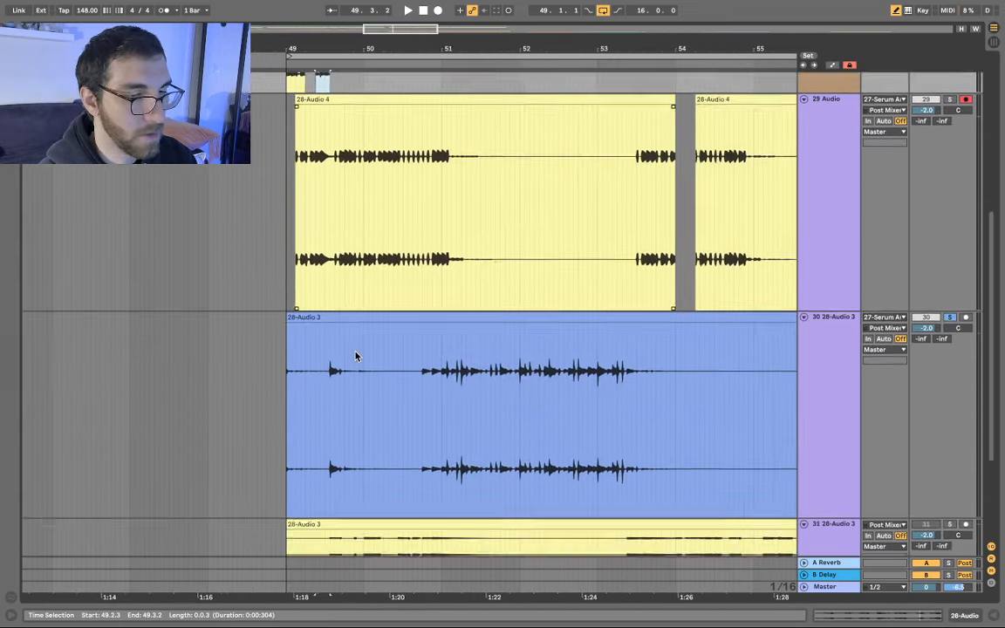
- Solo track 31 and audition it from 50.1.1 and 53.2.4
left_click(403, 411)
scroll(403, 412, "up", 5)
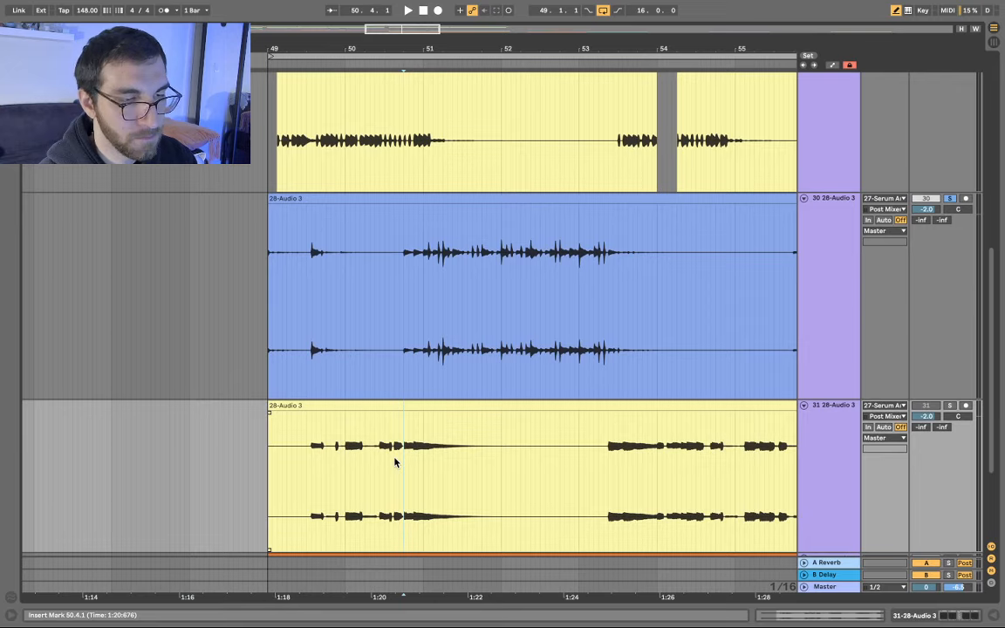
scroll(395, 461, "down", 1)
key("s")
key("space")
scroll(420, 439, "up", 3)
scroll(419, 440, "up", 3)
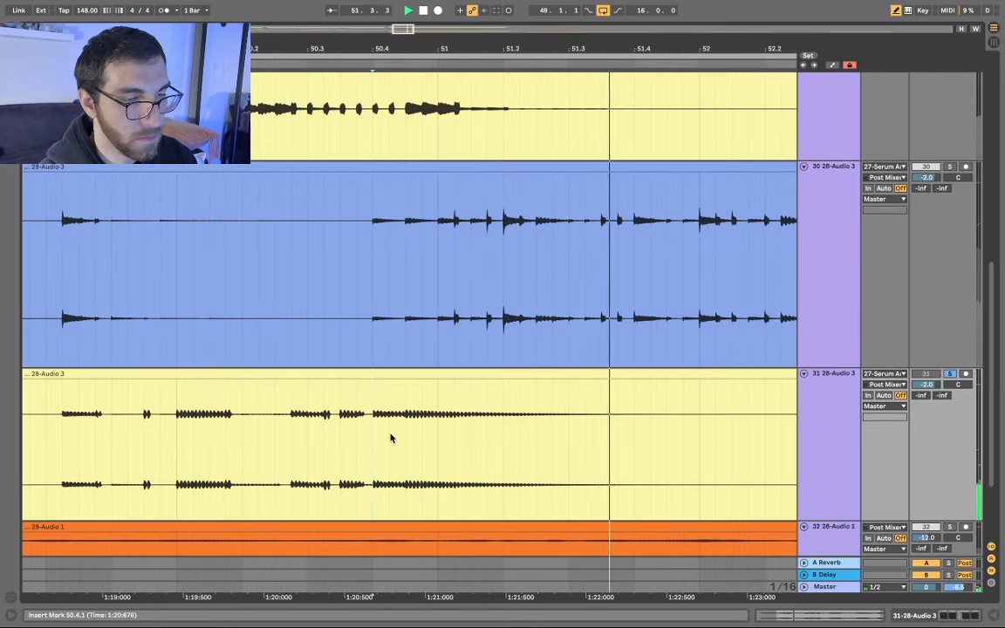
left_click(173, 445)
scroll(349, 432, "down", 5)
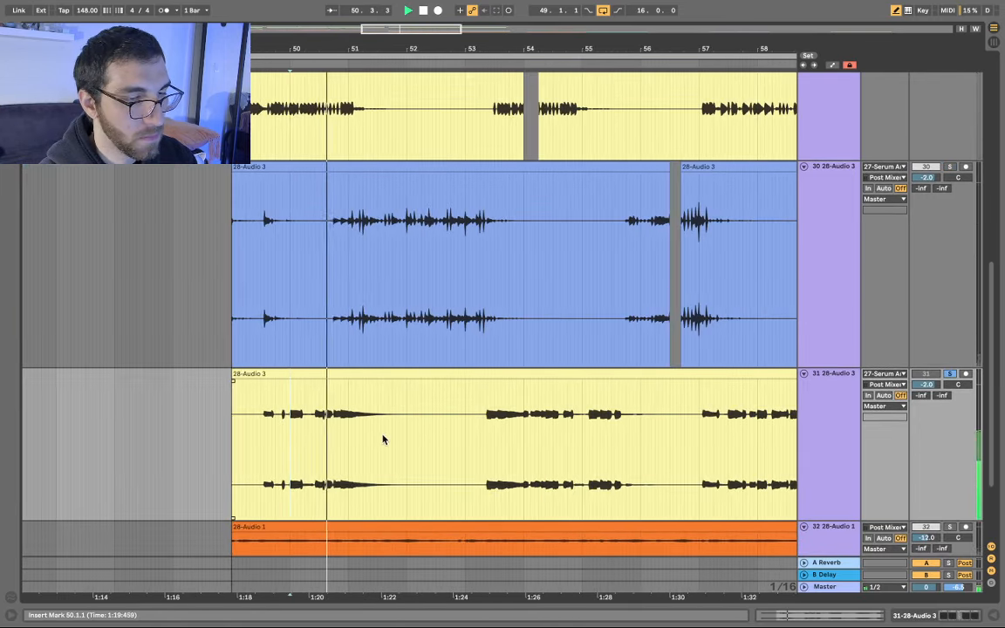
left_click(490, 431)
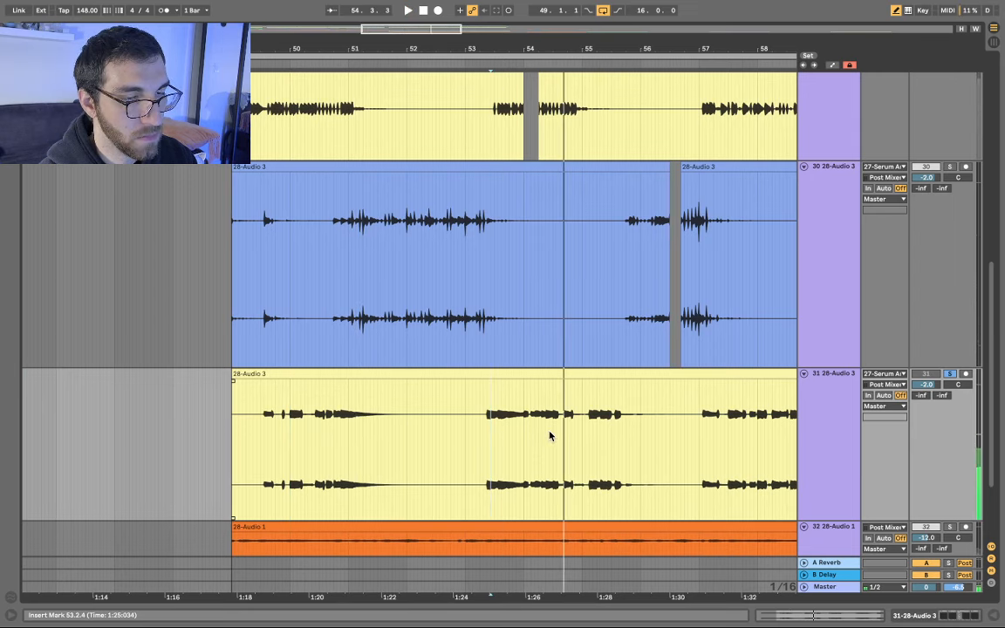
scroll(548, 437, "up", 5)
- Select the span from 54.1.1 in track 31's clip and audition it
left_click(431, 443)
scroll(462, 442, "up", 4)
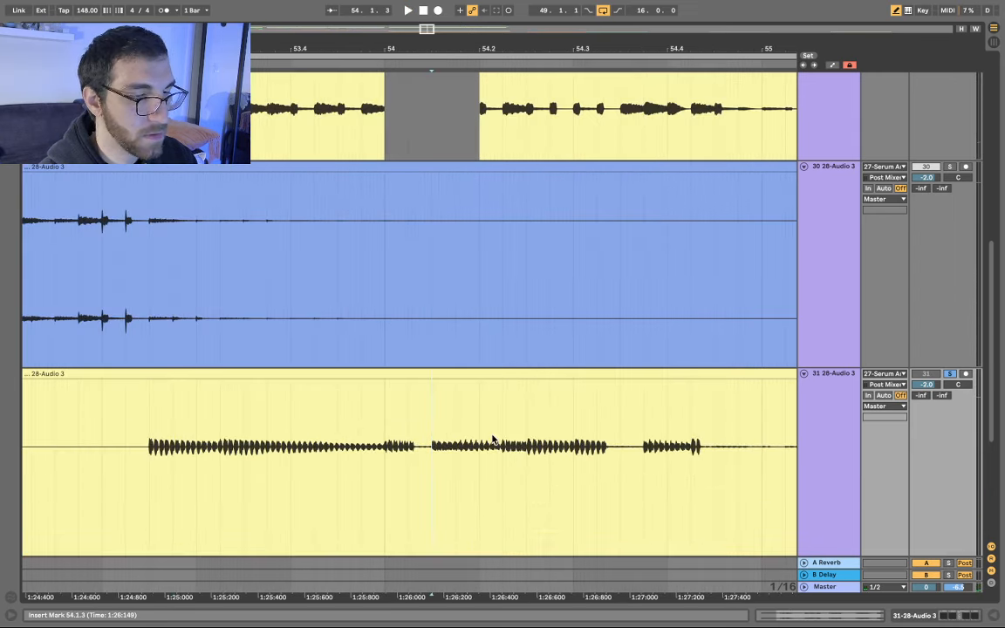
scroll(496, 394, "down", 3)
scroll(413, 358, "down", 3)
scroll(413, 358, "down", 2)
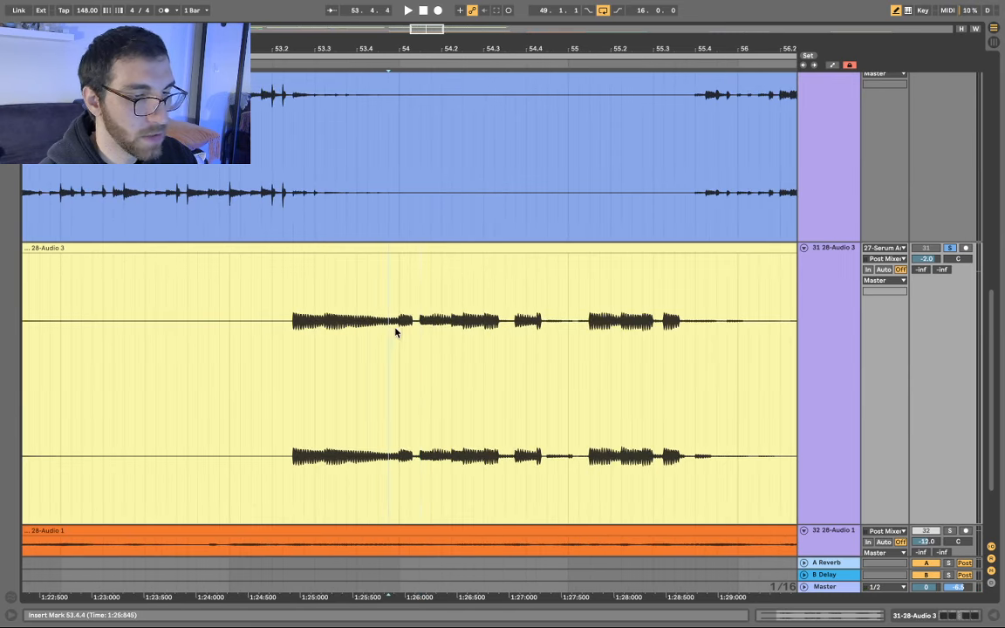
left_click_drag(395, 332, 453, 342)
key("space")
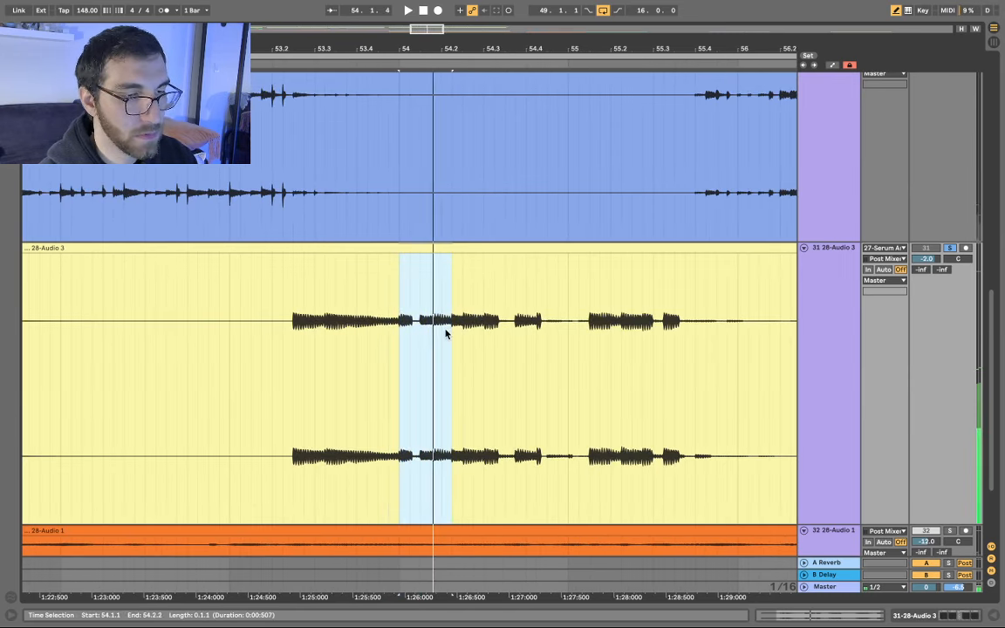
- Split track 31's clip around the selected span and cut out the middle piece
key("super+e")
left_click(433, 248)
key("Delete")
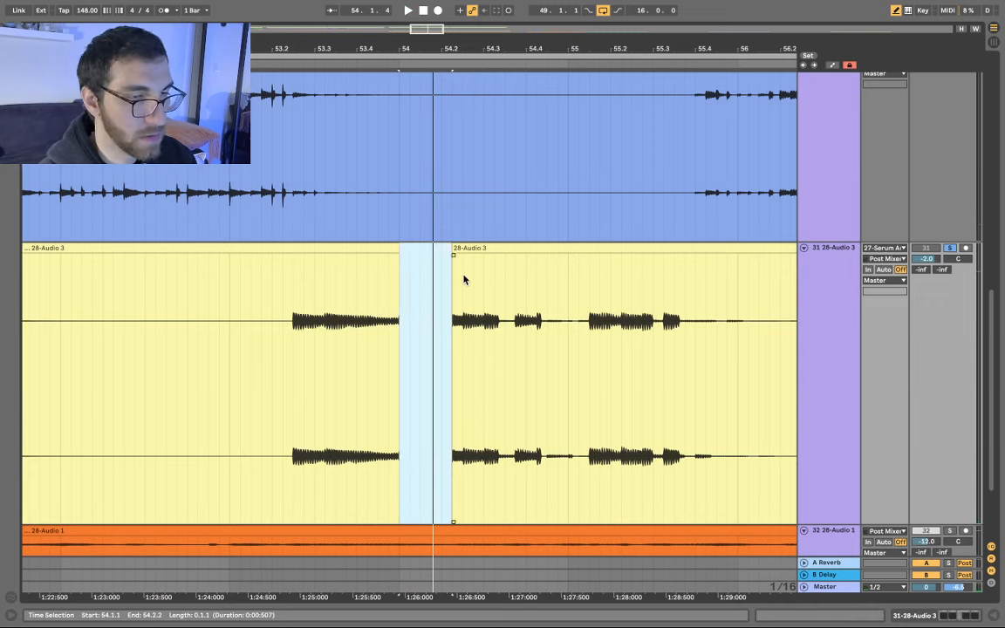
scroll(465, 280, "down", 6)
scroll(465, 279, "up", 3)
scroll(465, 279, "up", 8)
- Paste the cut slice onto track 28 right after the first slice
scroll(457, 274, "up", 5)
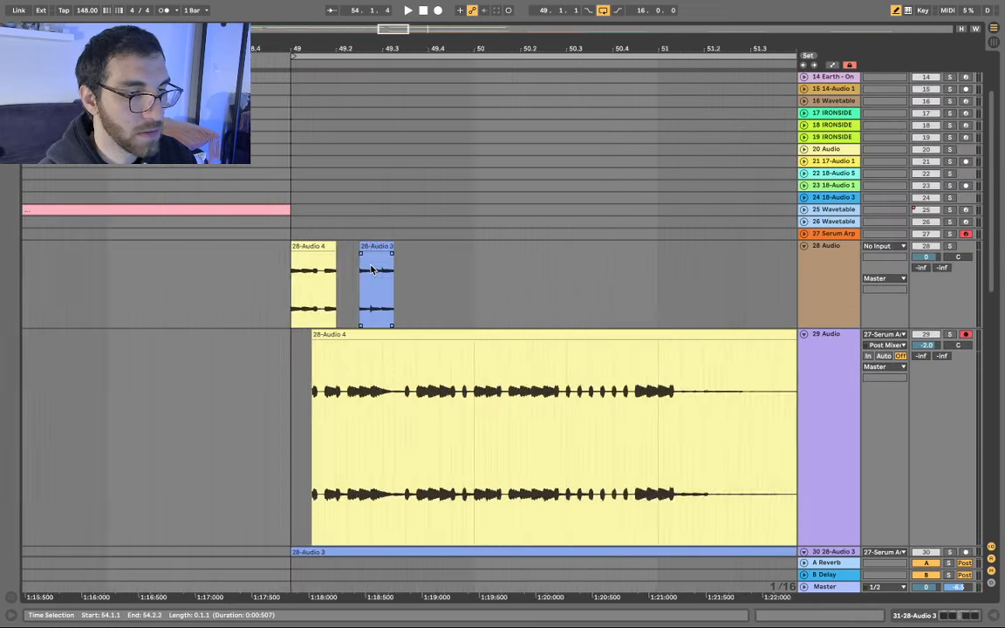
left_click(448, 274)
key("super+v")
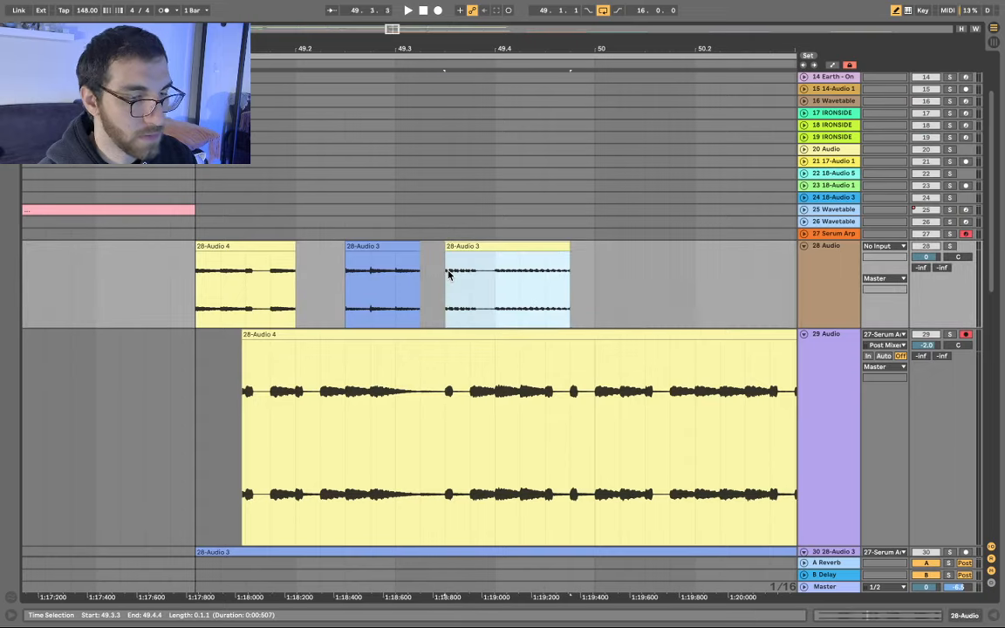
- Audition track 31 from 55.2.2, then from the slice start at 54.2.2
scroll(494, 273, "down", 3)
scroll(495, 273, "down", 10)
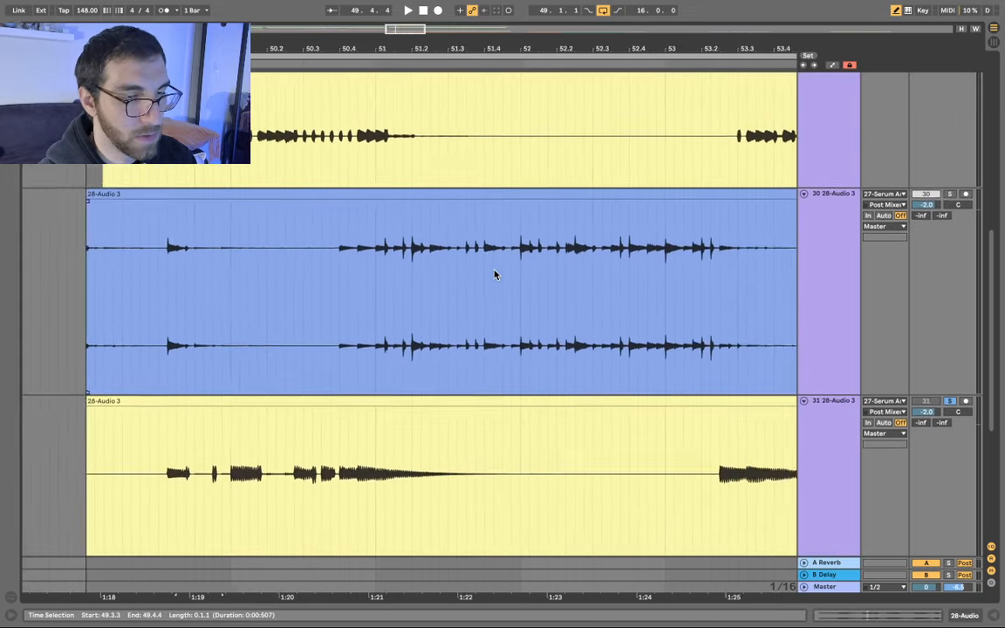
scroll(494, 275, "down", 5)
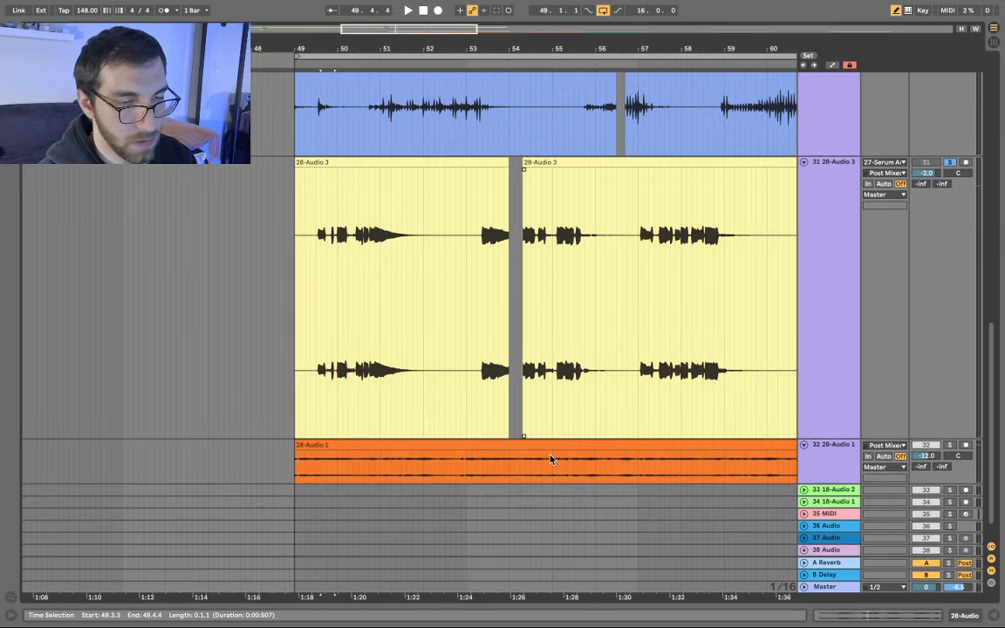
left_click(497, 473)
scroll(495, 472, "up", 5)
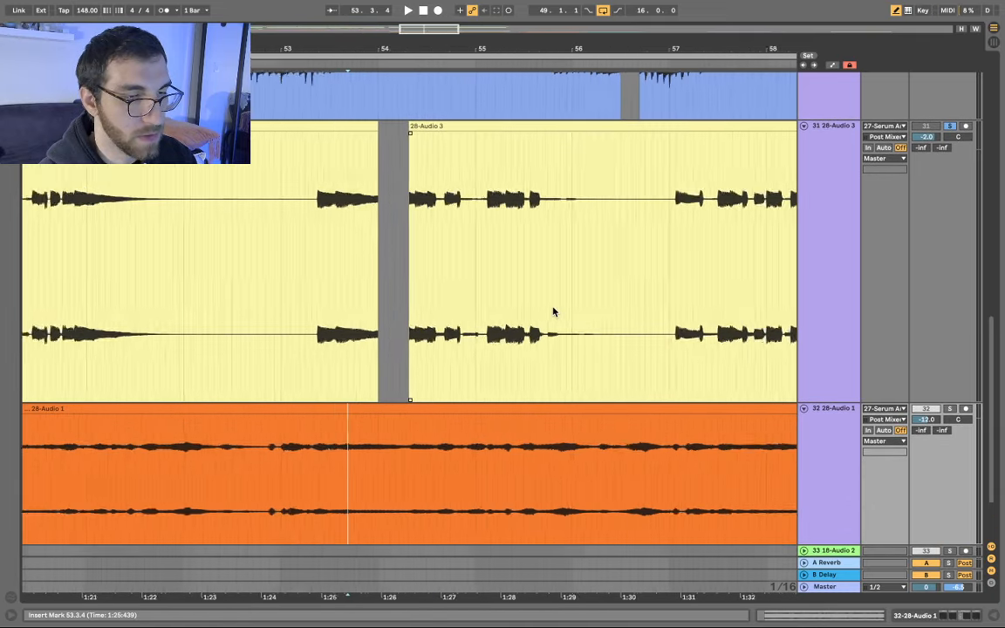
scroll(553, 312, "up", 3)
left_click(489, 216)
key("space")
key("space")
scroll(522, 233, "left", 1)
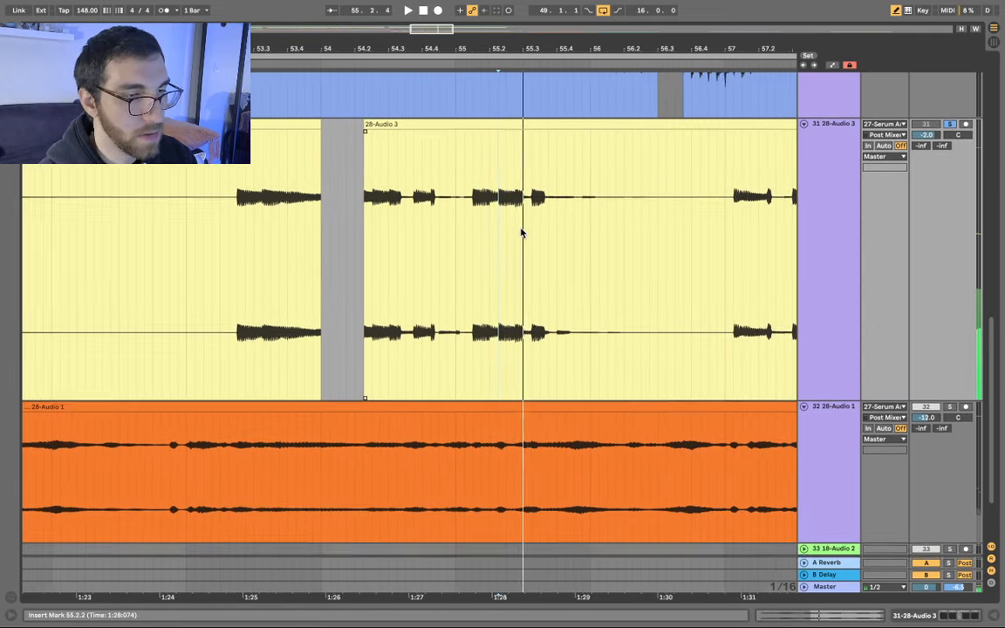
scroll(521, 233, "left", 3)
left_click(490, 204)
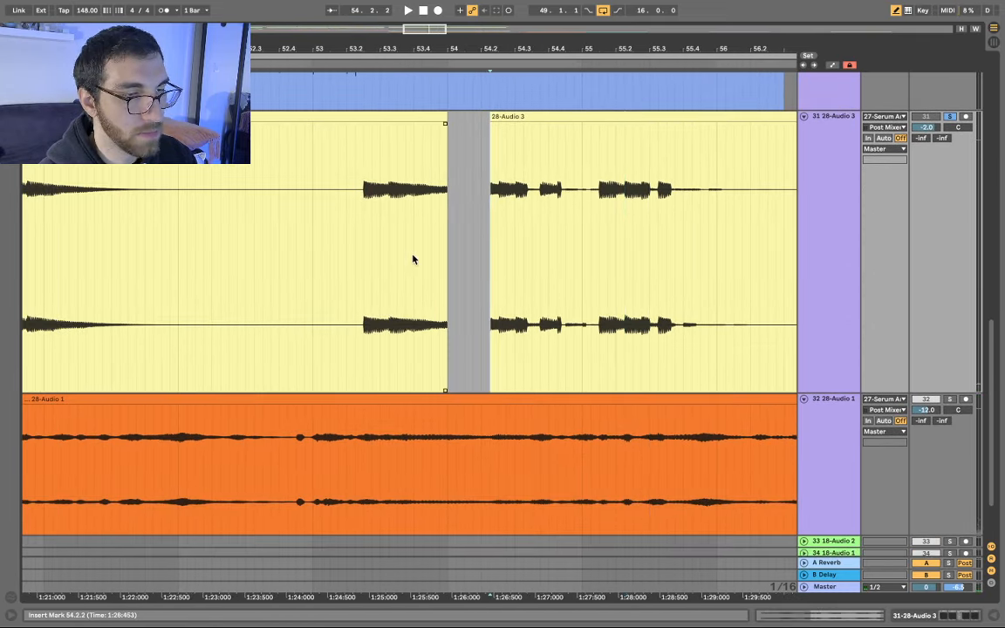
- Audition the orange 28-Audio 1 clip from 51.4.1 and 53.2.1, then select it at 54.4.3
scroll(364, 241, "down", 5)
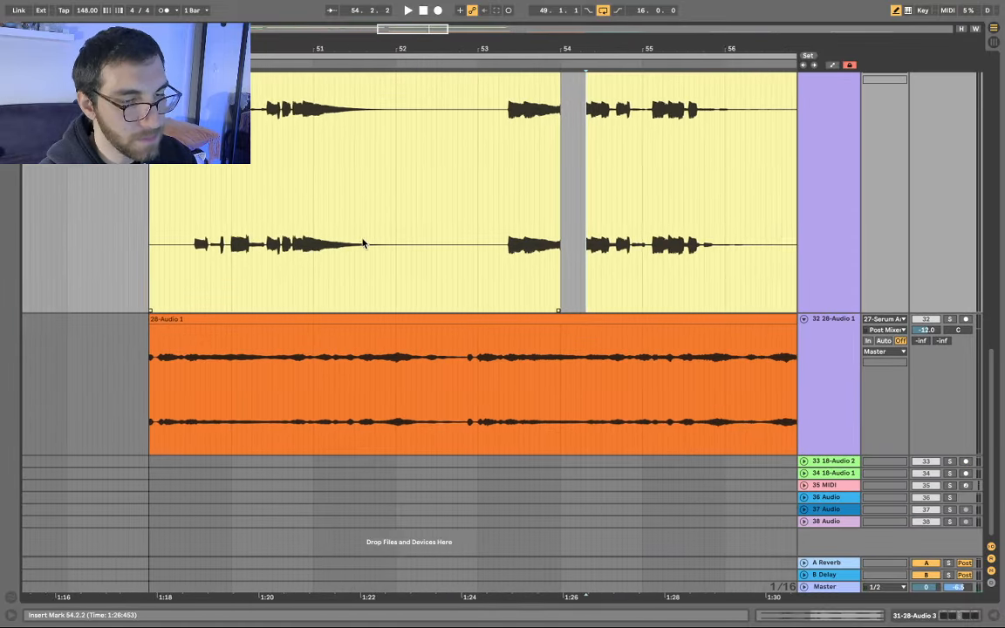
scroll(364, 244, "right", 1)
left_click(350, 377)
key("space")
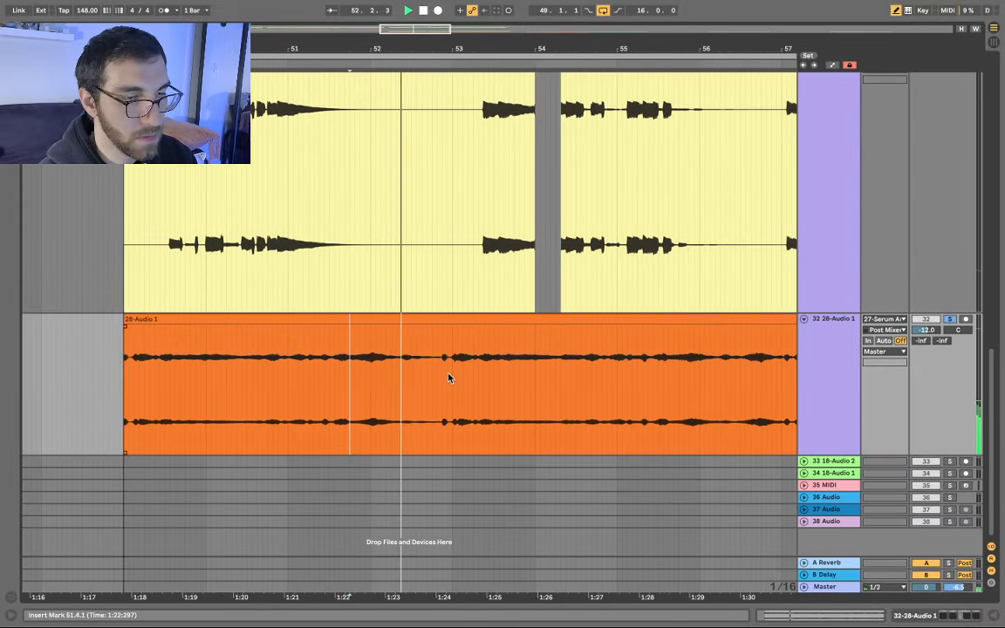
left_click(474, 370)
key("space")
key("space")
scroll(473, 370, "down", 8)
scroll(473, 370, "right", 3)
scroll(511, 369, "up", 5)
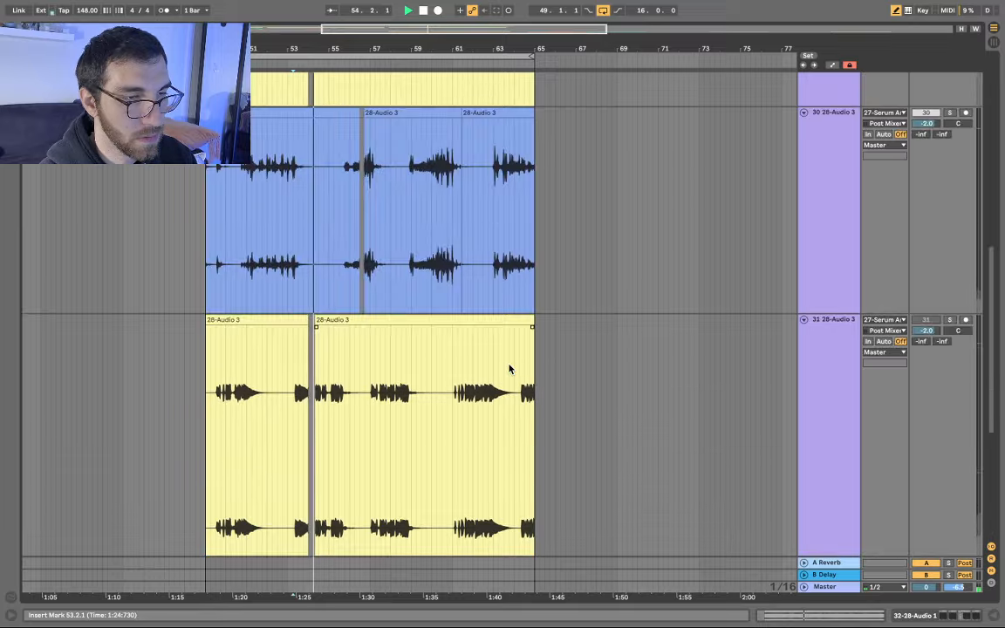
scroll(510, 369, "down", 5)
scroll(511, 364, "right", 1)
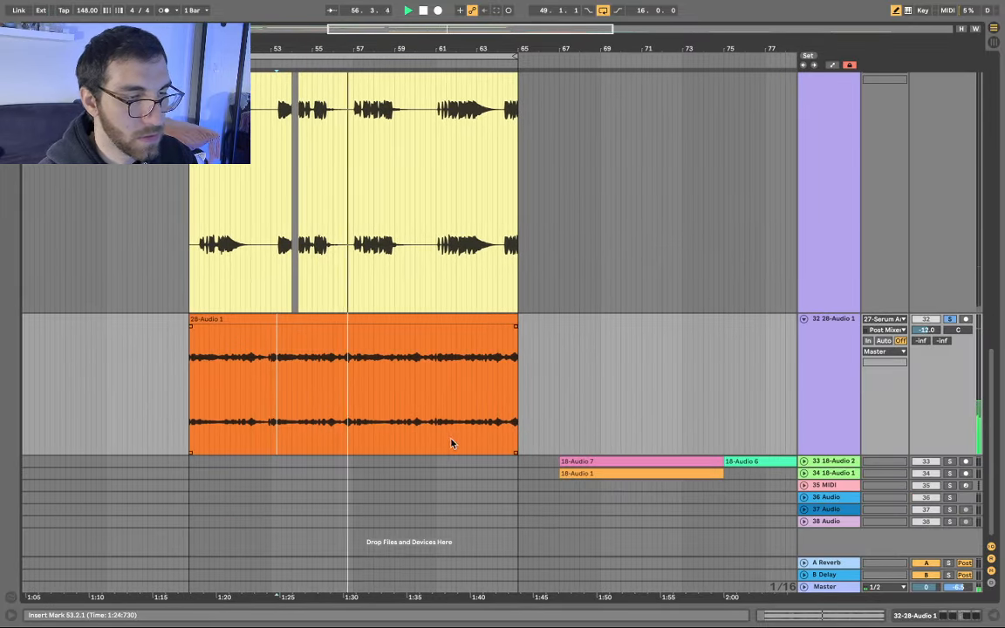
key("space")
left_click(311, 392)
scroll(317, 394, "up", 3)
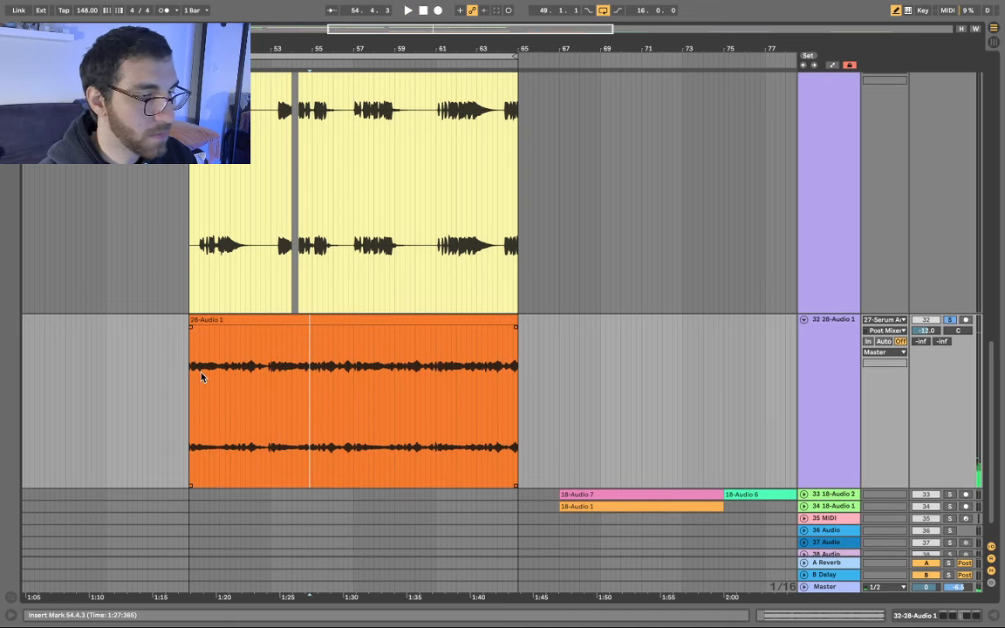
scroll(243, 368, "down", 4)
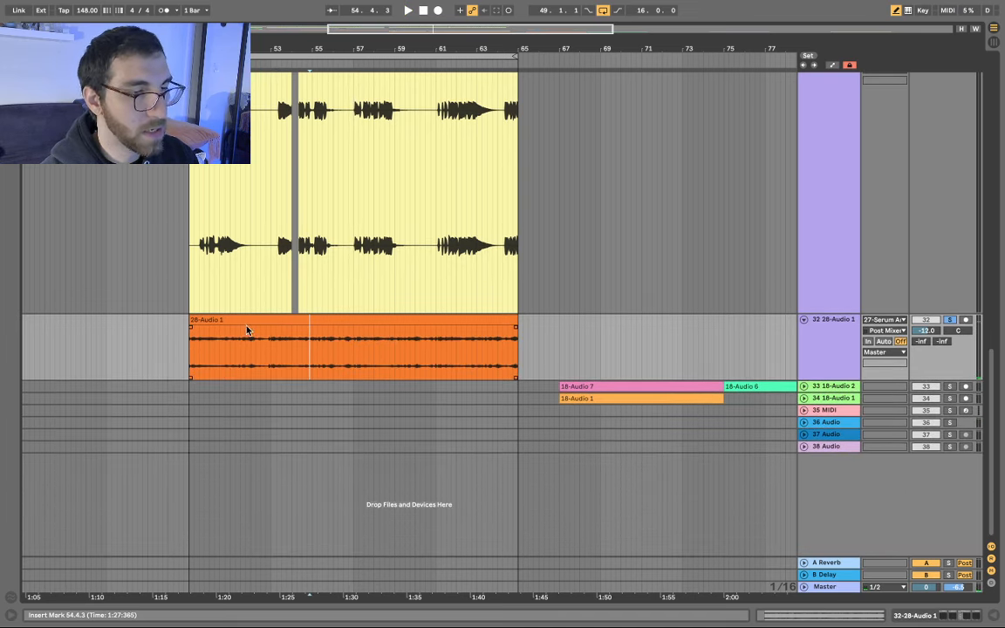
left_click(409, 318)
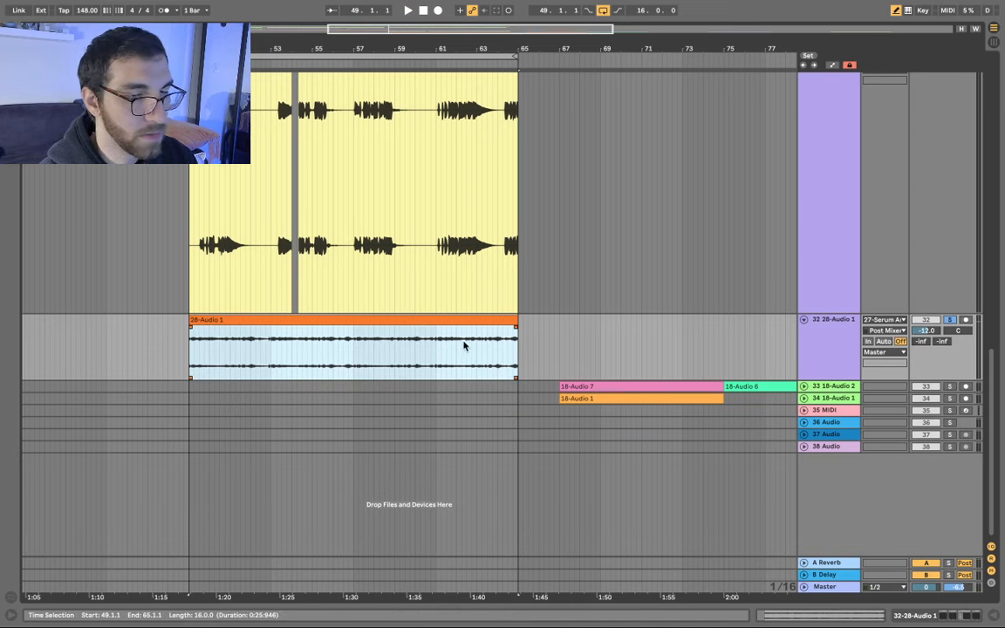
- Audition the pink 18-Audio 7 clip on track 33 from 68.2.2 and then from 72.2.2
left_click(587, 386)
key("space")
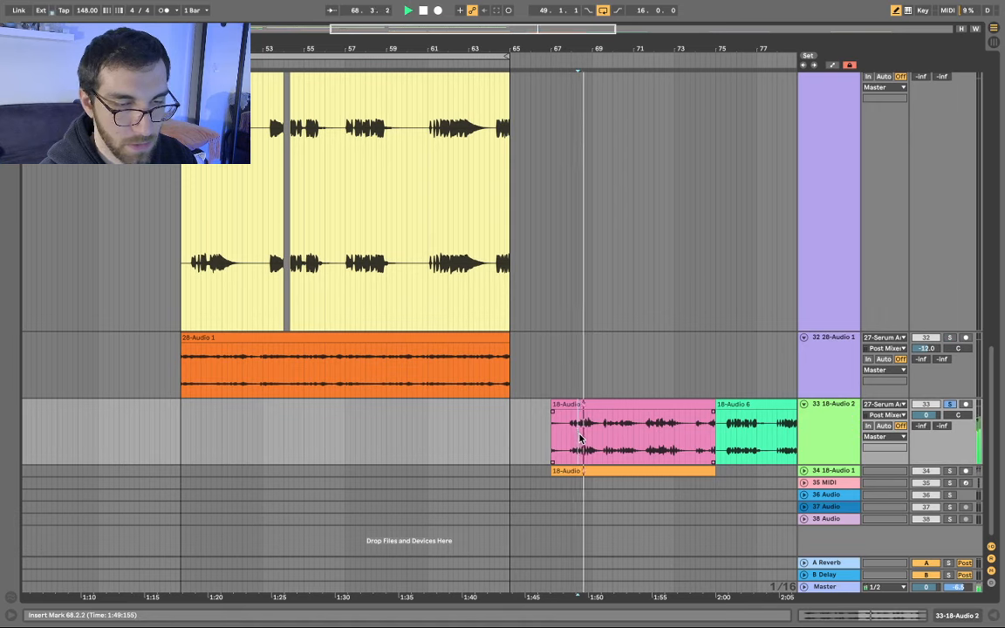
key("space")
scroll(661, 438, "right", 3)
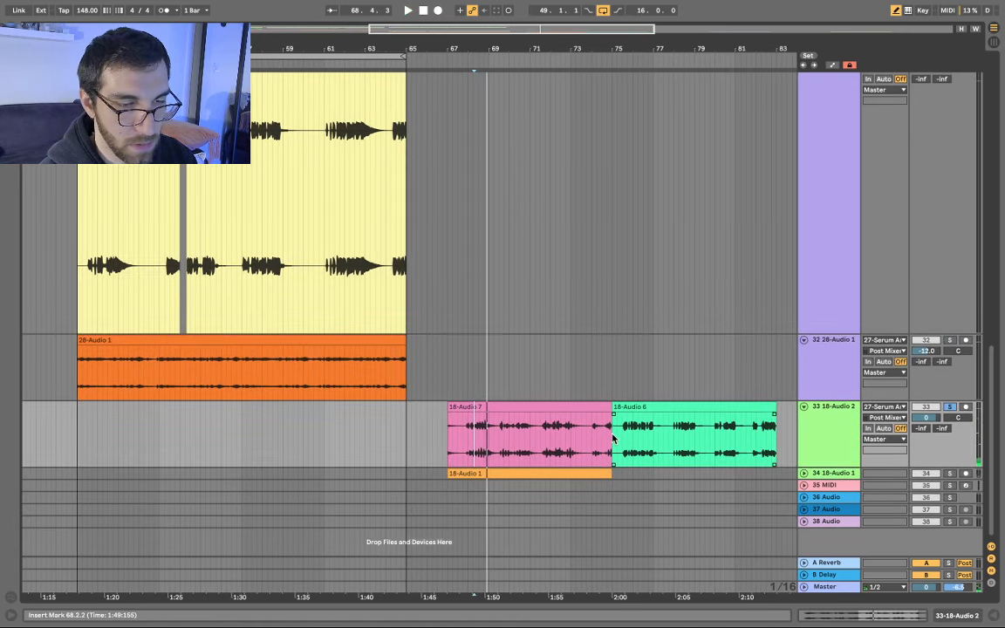
scroll(568, 438, "up", 5)
left_click(503, 440)
key("space")
scroll(548, 441, "up", 3)
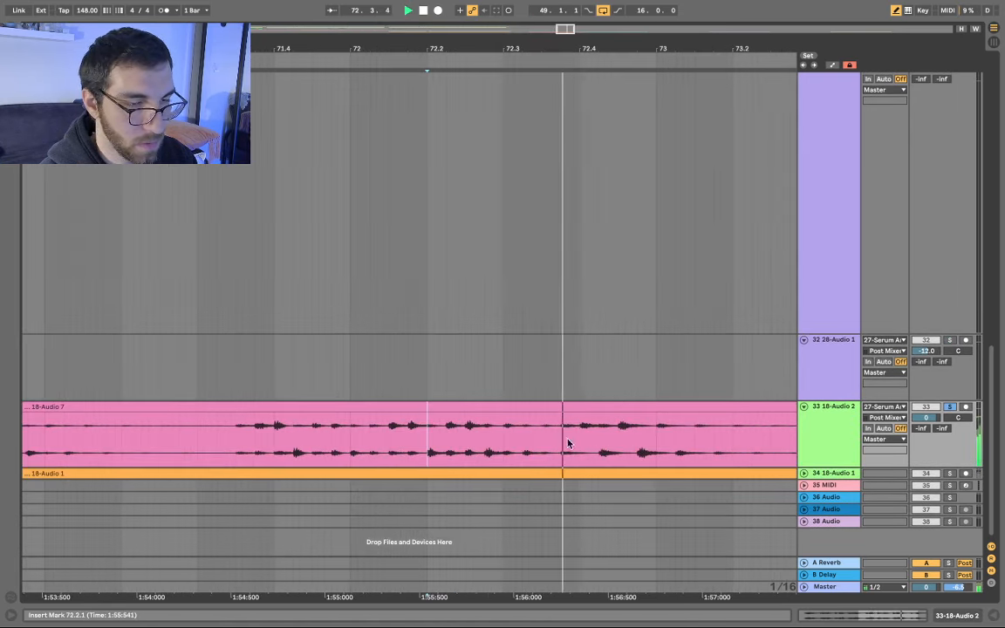
key("space")
left_click(450, 427)
key("space")
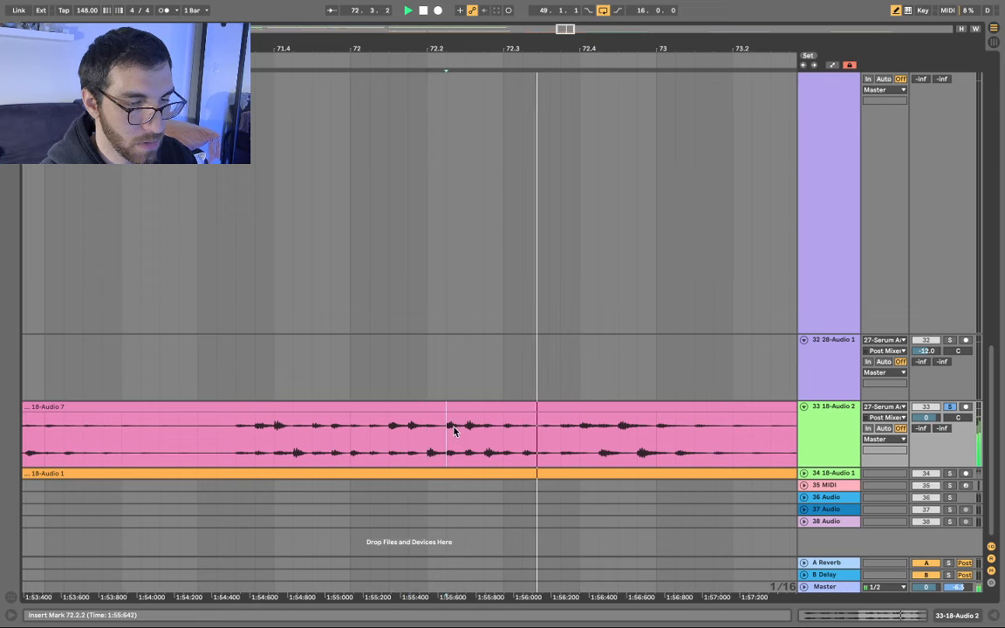
- Cut the 72.2.2–72.3.2 slice from the pink clip and paste it on track 28 at bar 50
key("space")
left_click_drag(450, 427, 521, 428)
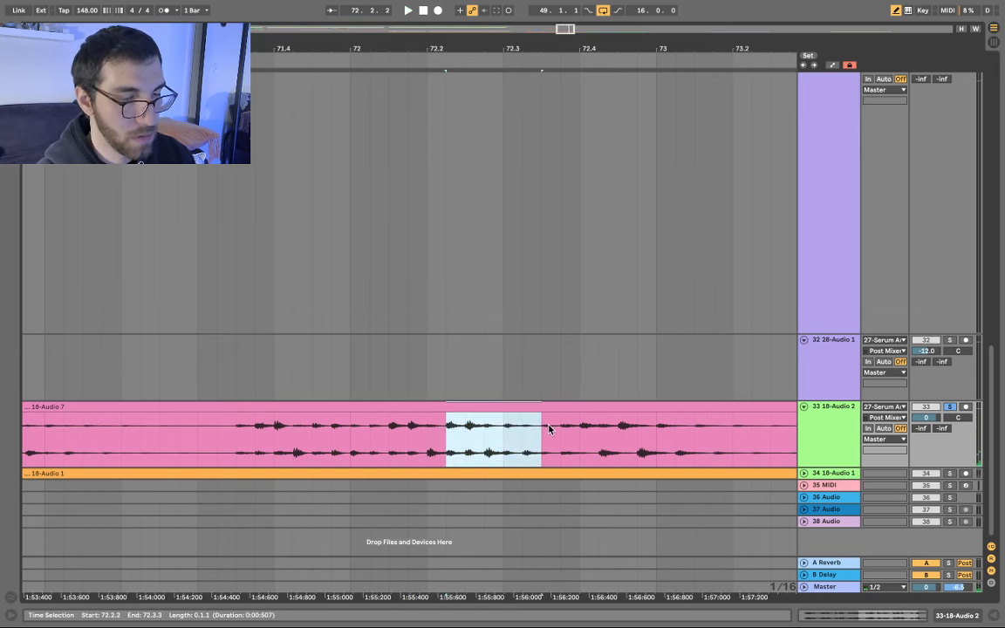
scroll(549, 429, "down", 10)
scroll(545, 425, "up", 10)
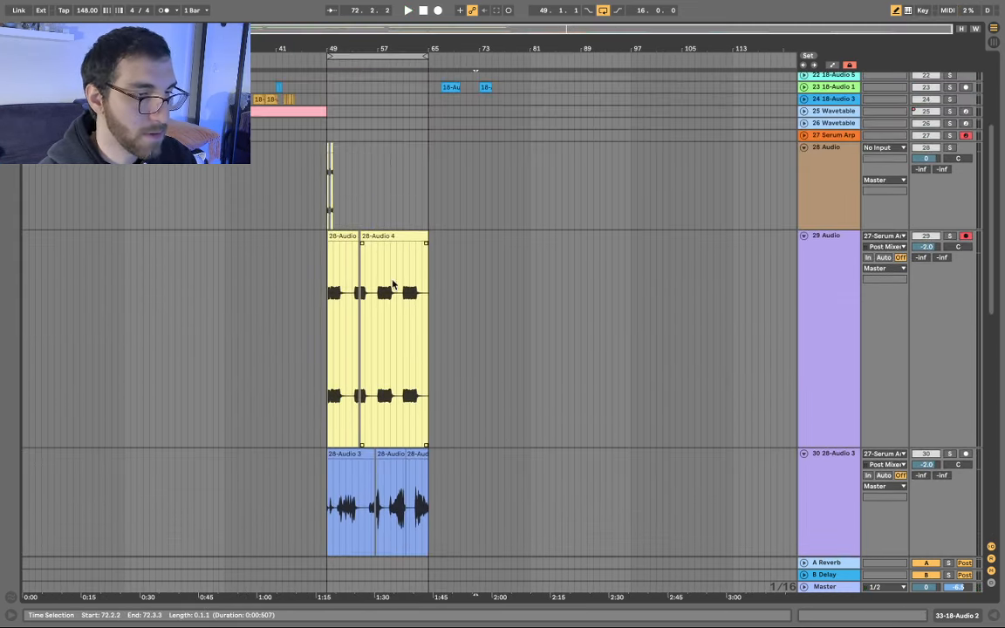
scroll(393, 285, "up", 5)
scroll(345, 346, "up", 15)
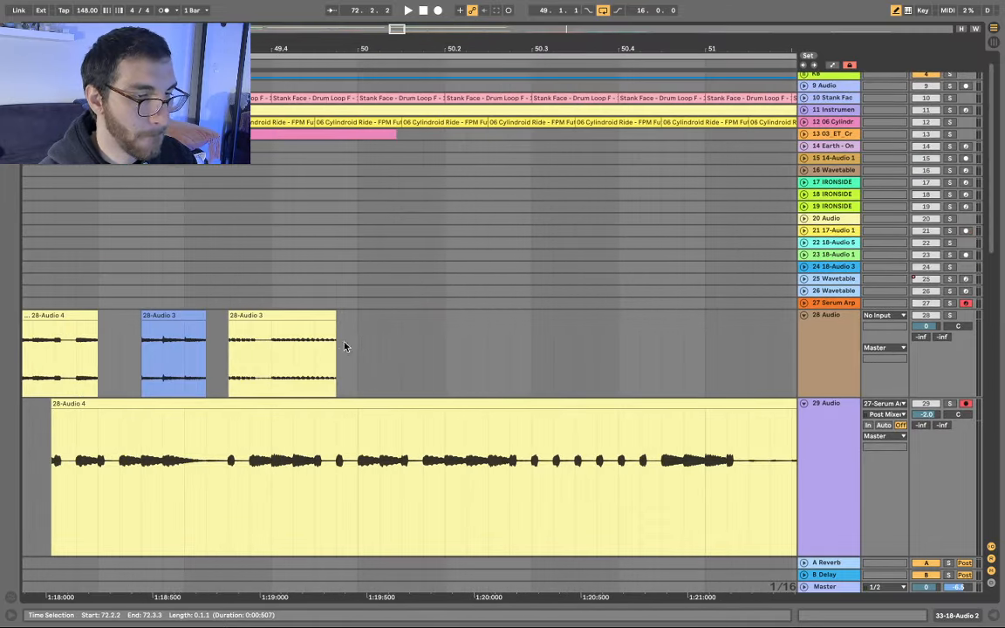
left_click(363, 343)
key("super+v")
- Select a short slice of the green 18-Audio 6 clip and audition it in a loop
scroll(494, 316, "down", 10)
scroll(493, 318, "down", 10)
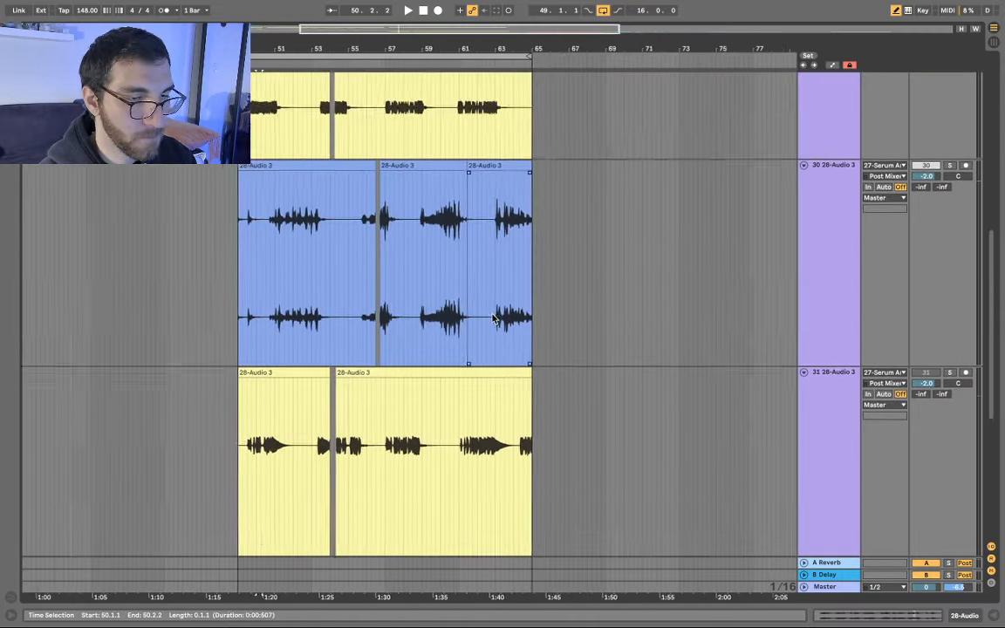
scroll(494, 317, "down", 5)
scroll(550, 377, "right", 2)
scroll(538, 440, "up", 10)
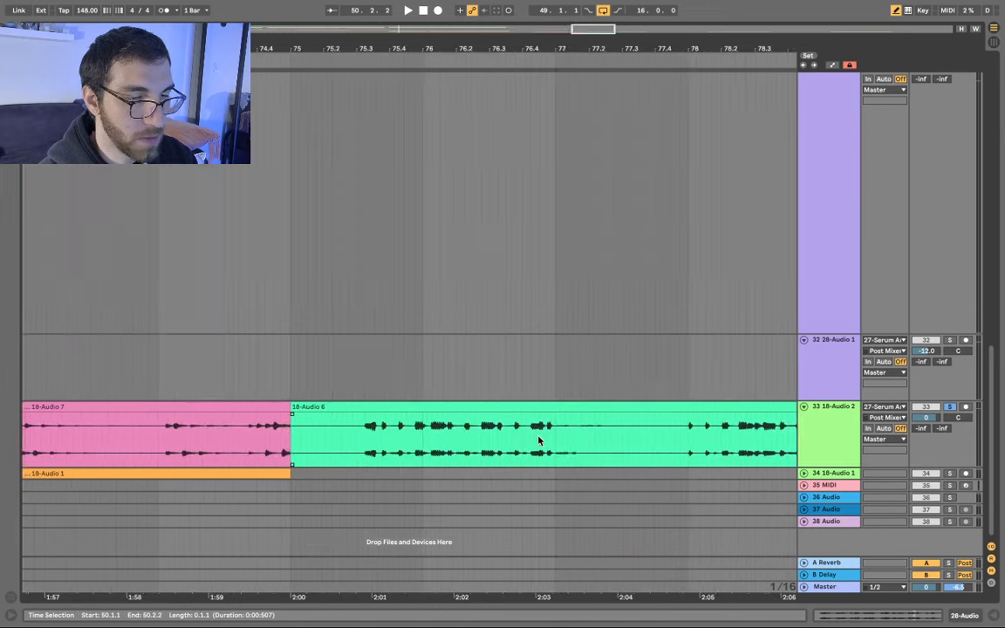
left_click(433, 436)
scroll(432, 437, "up", 8)
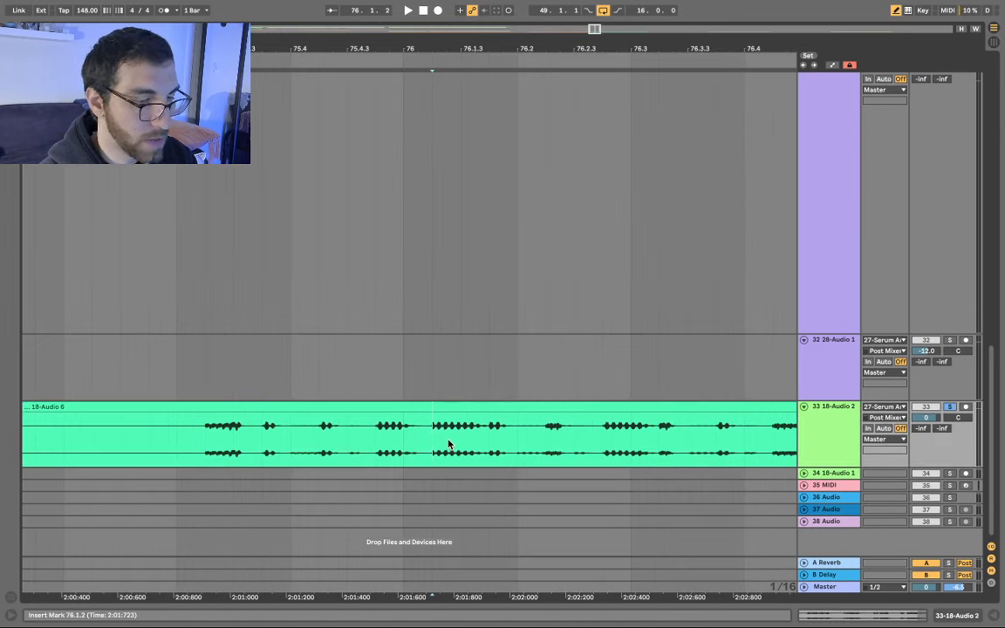
scroll(454, 445, "down", 9)
scroll(468, 444, "up", 5)
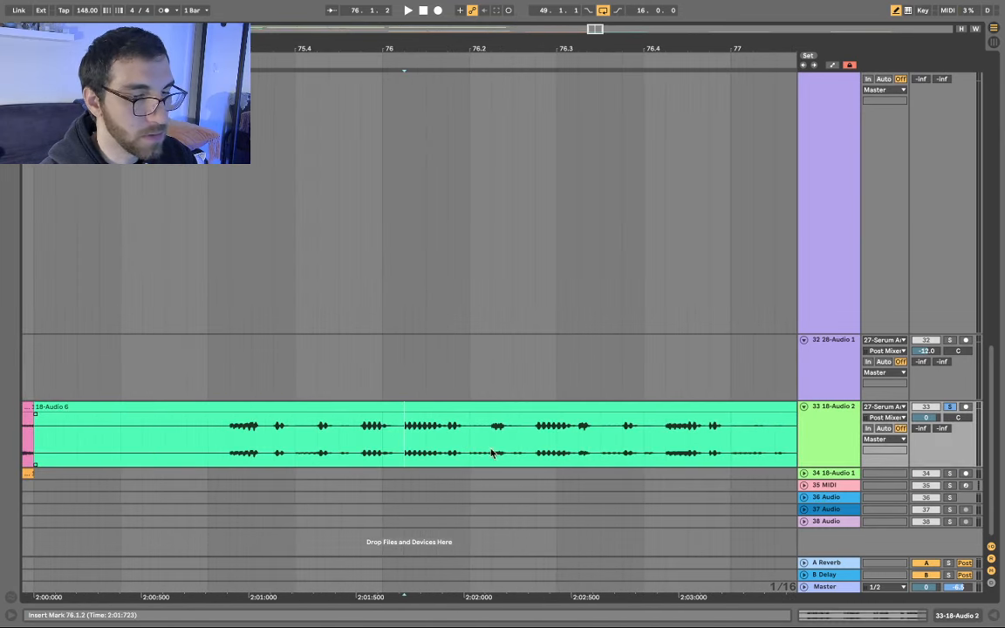
left_click(537, 439, "shift")
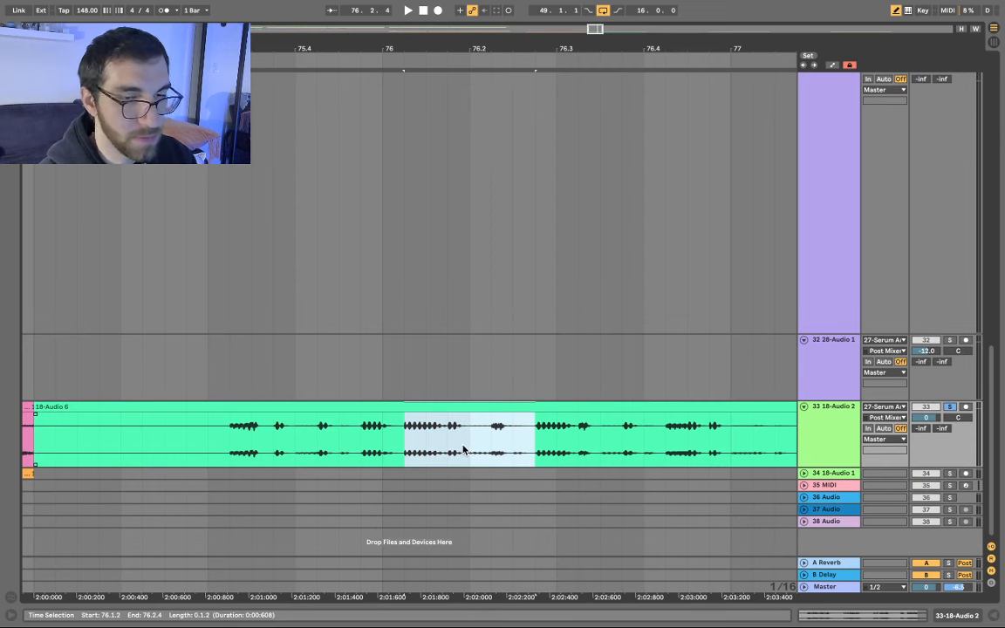
key("space")
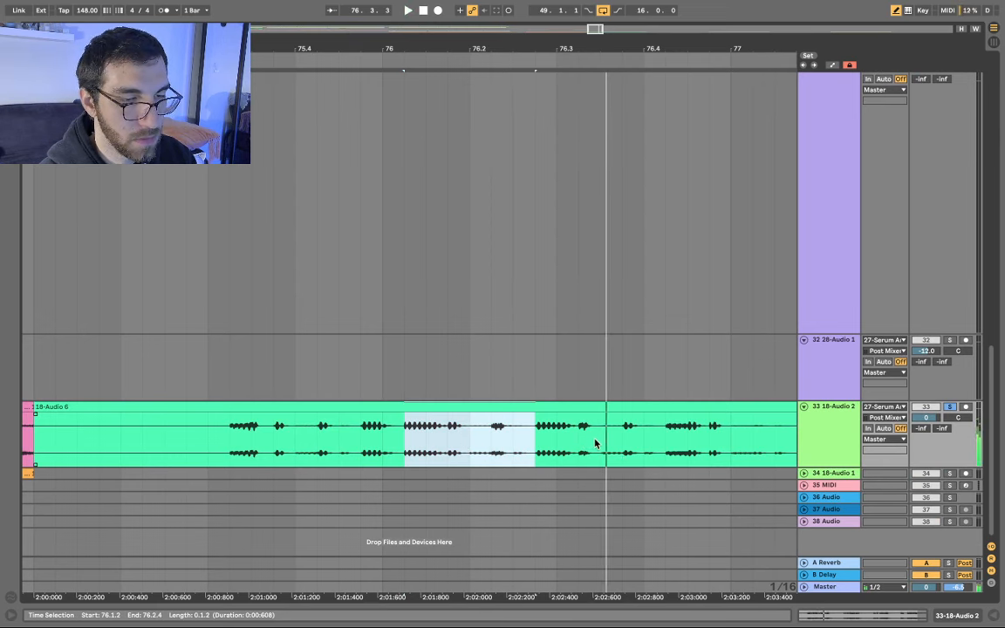
key("space")
- Cut the 76.1.2–76.3.3 slice out of the green clip
left_click_drag(597, 444, 408, 428)
key("Delete")
scroll(543, 393, "down", 10)
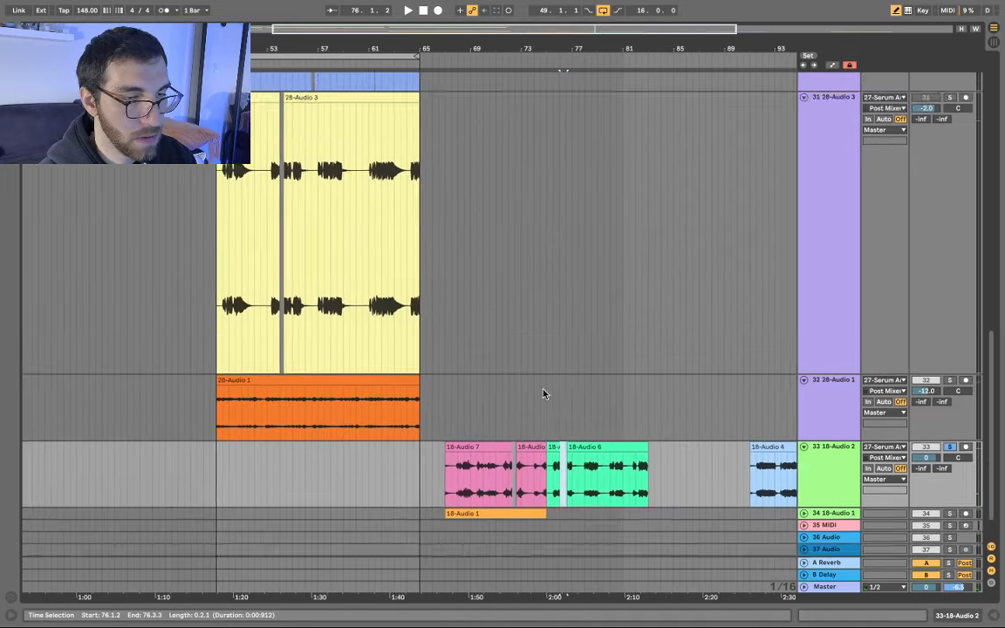
scroll(326, 264, "up", 15)
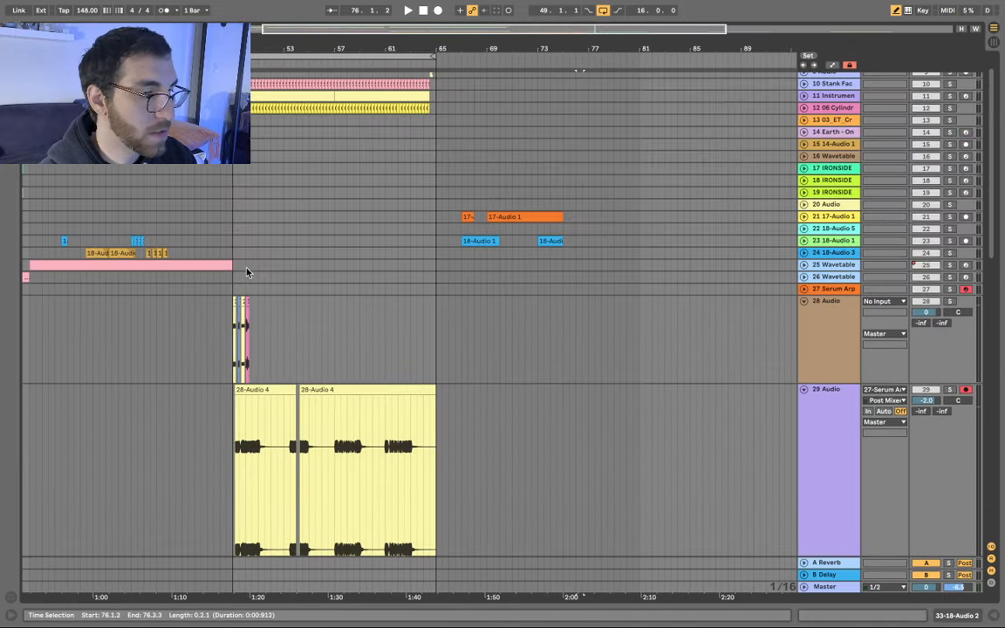
- Paste the green slice onto track 28 after the previously pasted slices
scroll(247, 301, "up", 15)
left_click(390, 361)
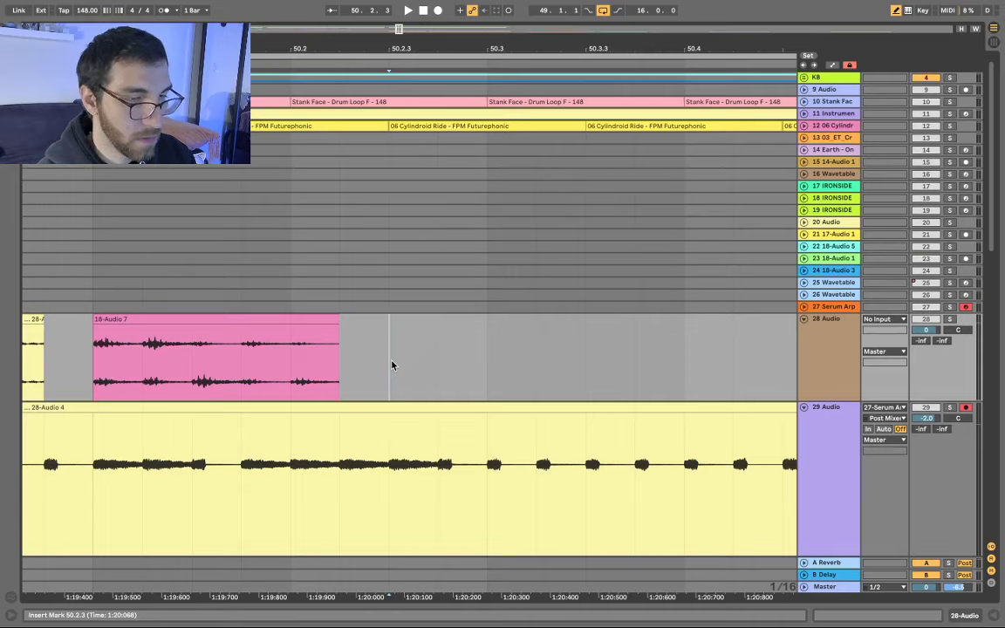
key("ctrl+v")
- Select the 18-Audio 1 clip and enlarge track 34 to view its waveform
scroll(456, 321, "down", 10)
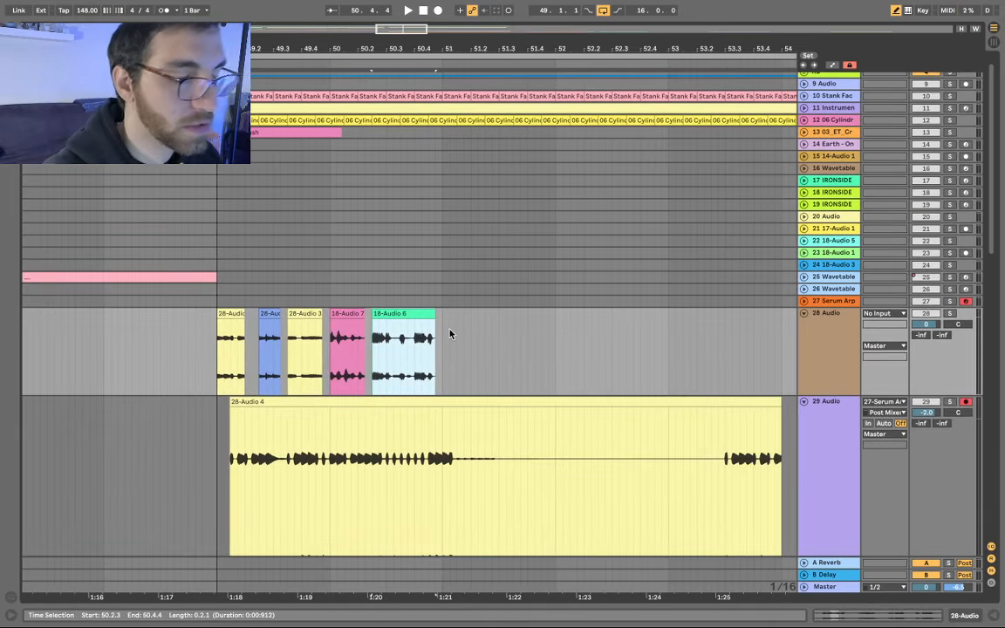
scroll(450, 335, "down", 10)
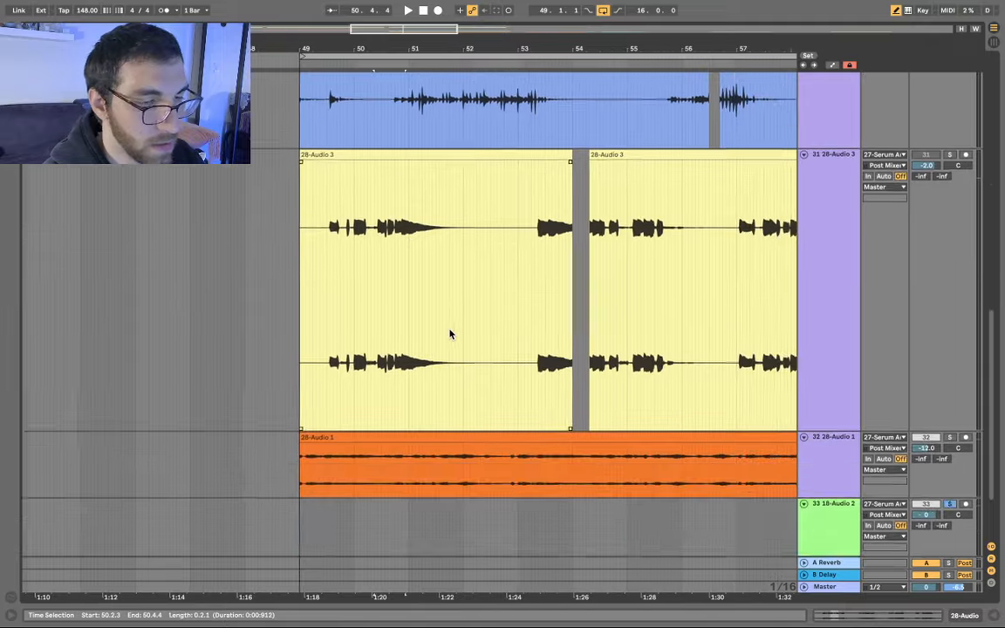
scroll(427, 342, "right", 7)
scroll(428, 342, "down", 6)
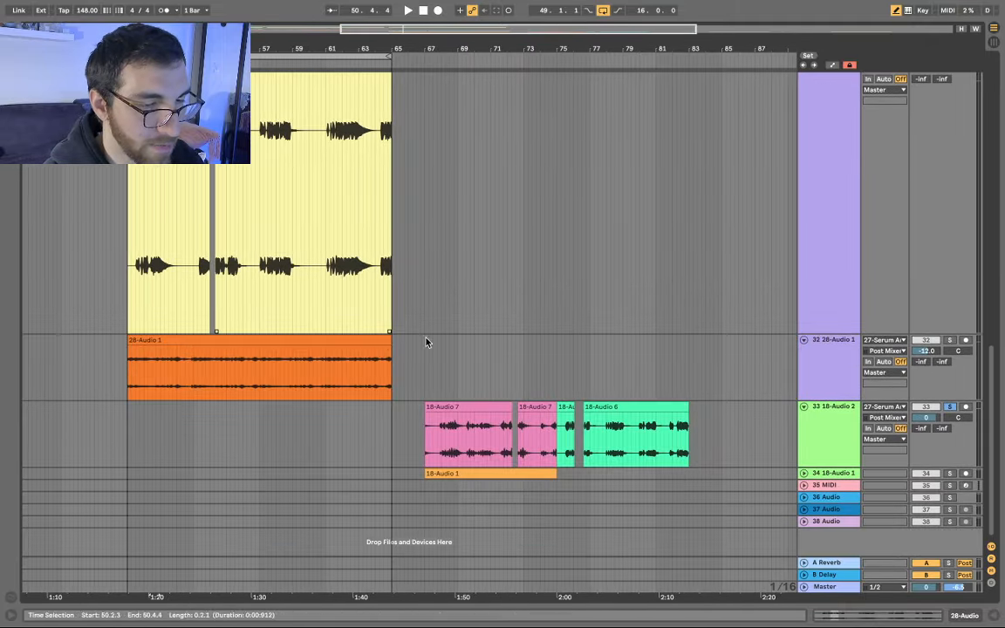
left_click(463, 473)
key("u")
scroll(467, 483, "down", 2)
scroll(468, 487, "up", 5)
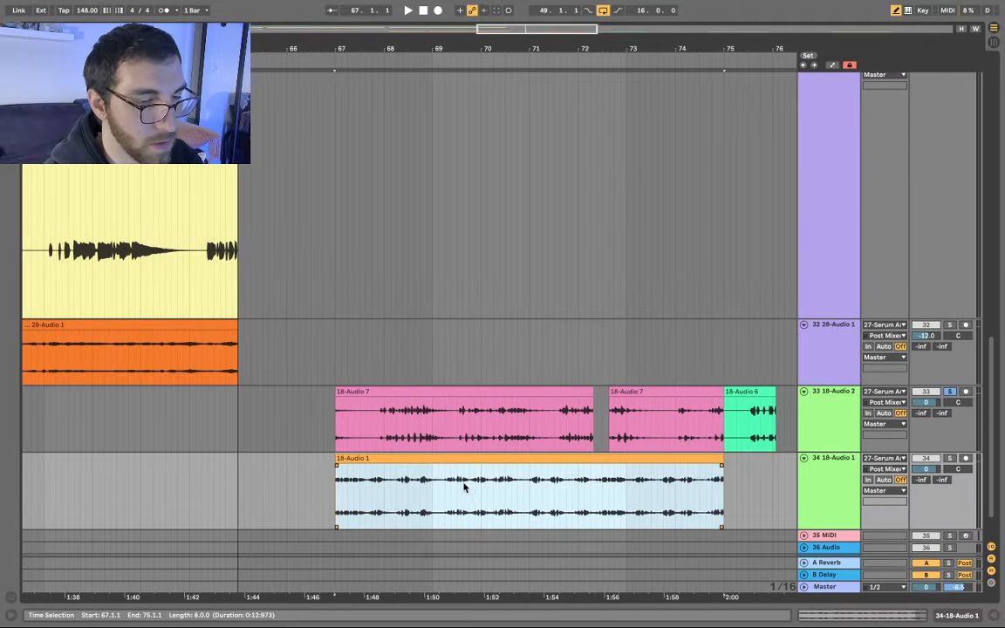
left_click(459, 488)
scroll(460, 490, "up", 4)
scroll(462, 528, "up", 10)
scroll(462, 529, "down", 3)
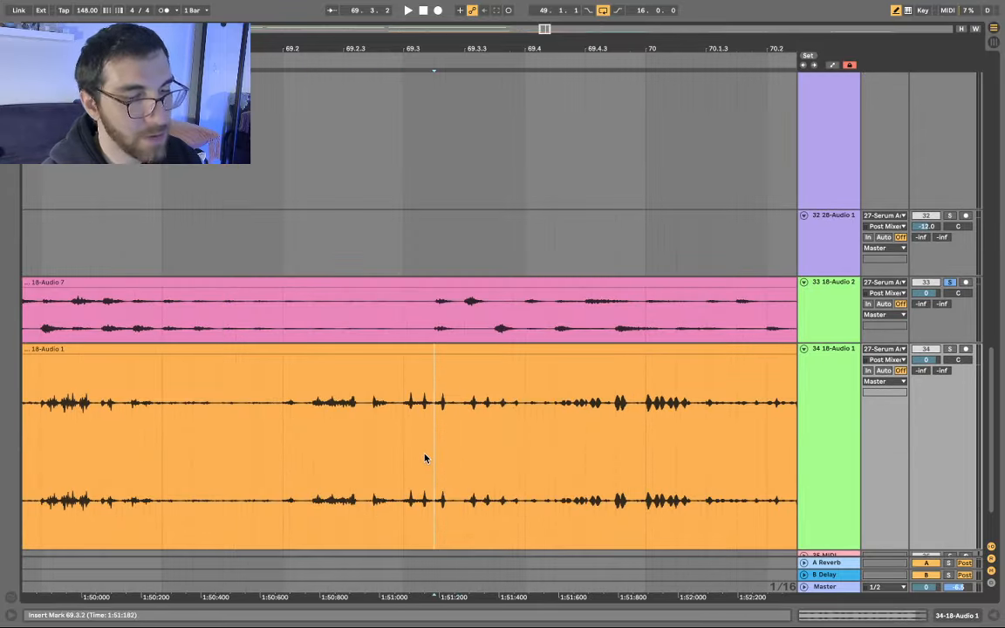
scroll(417, 411, "down", 10)
scroll(476, 420, "right", 5)
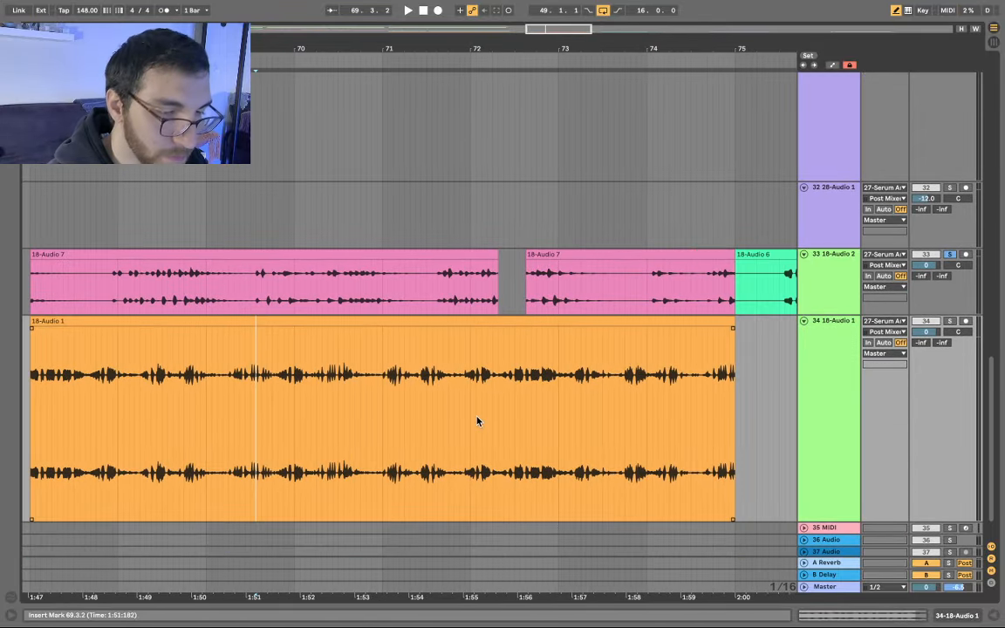
- Audition the 18-Audio 7 clip from bar 70, 69.4.3 and 68.1.4
left_click(447, 287)
scroll(306, 253, "up", 5)
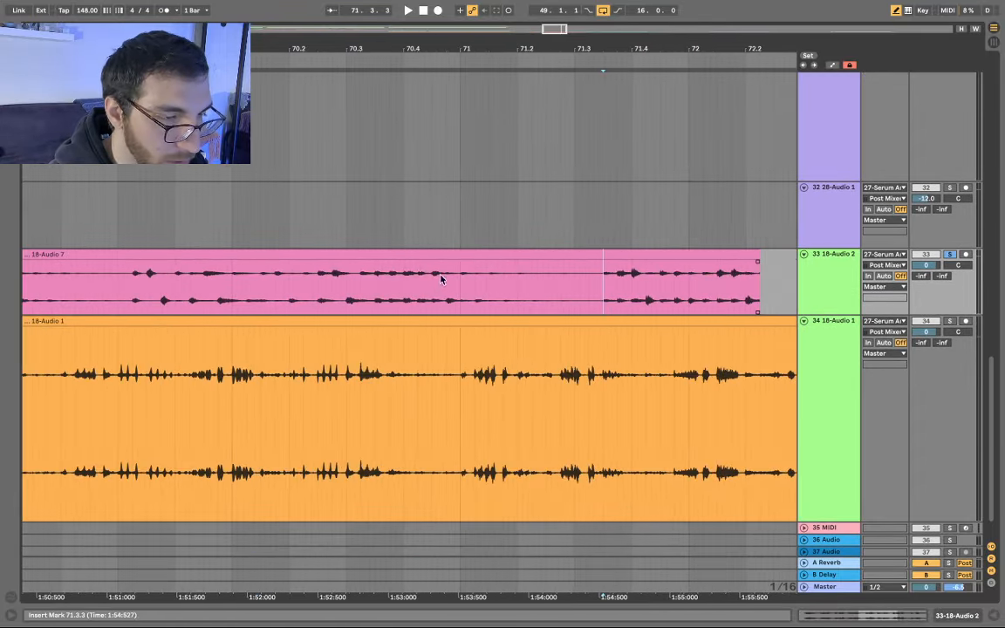
left_click(233, 288)
key("space")
scroll(331, 290, "down", 1)
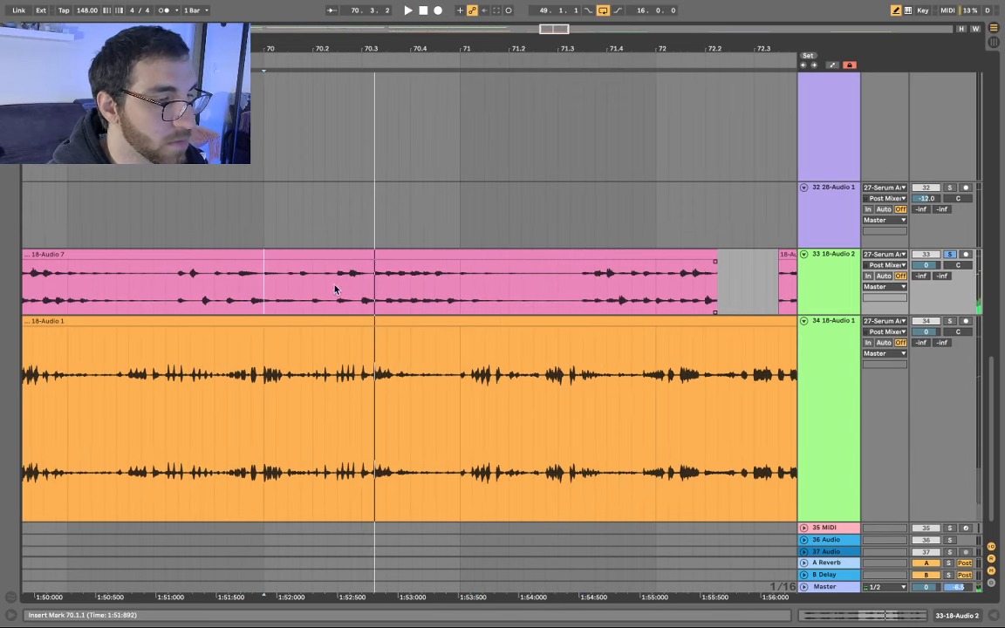
scroll(277, 307, "left", 2)
left_click(290, 293)
key("space")
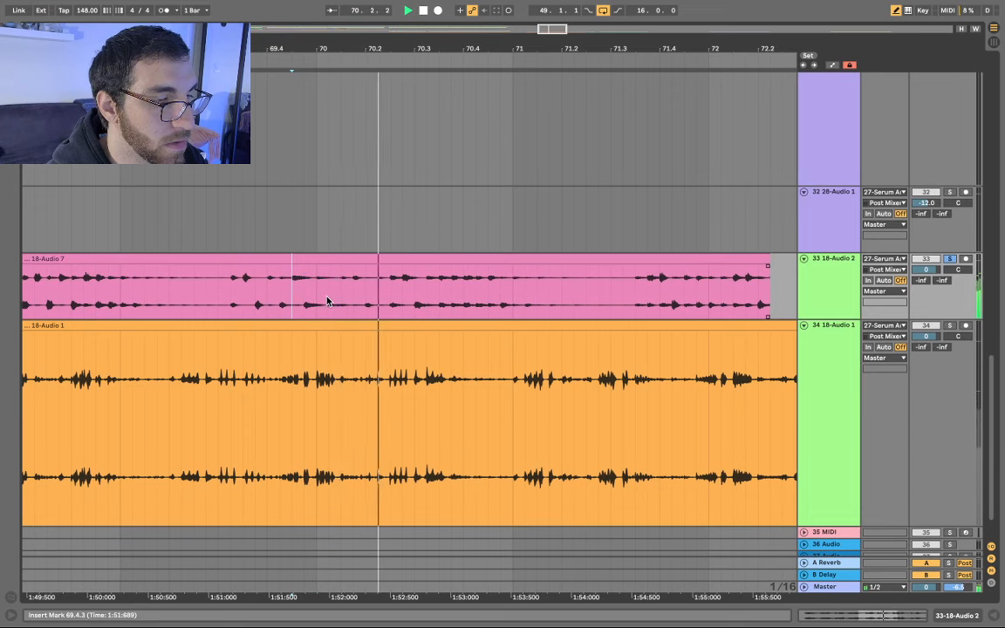
key("space")
key("space")
scroll(474, 291, "down", 5)
key("space")
left_click(280, 290)
key("space")
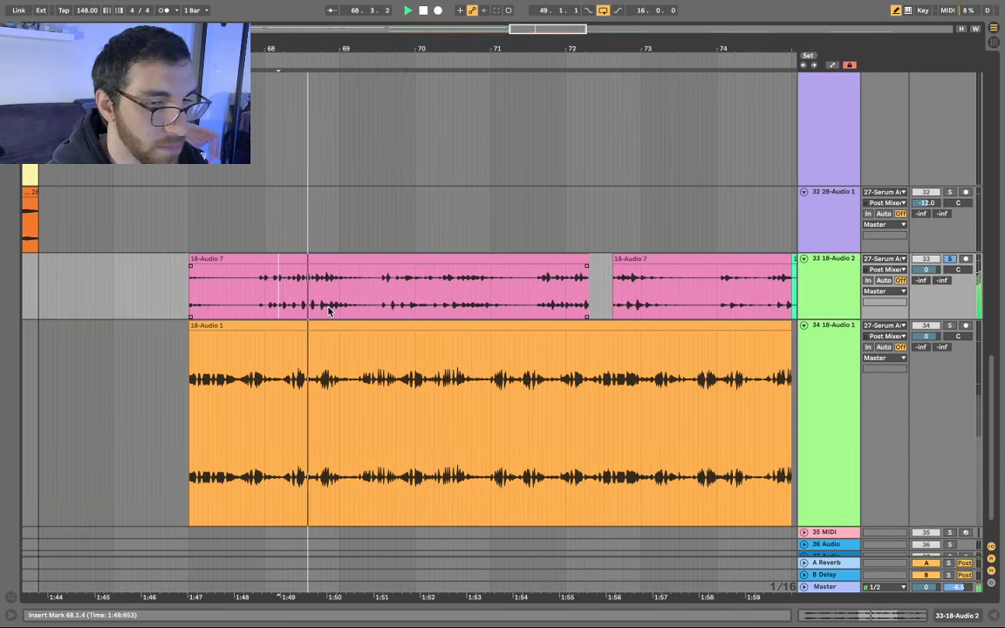
key("space")
scroll(370, 375, "down", 1)
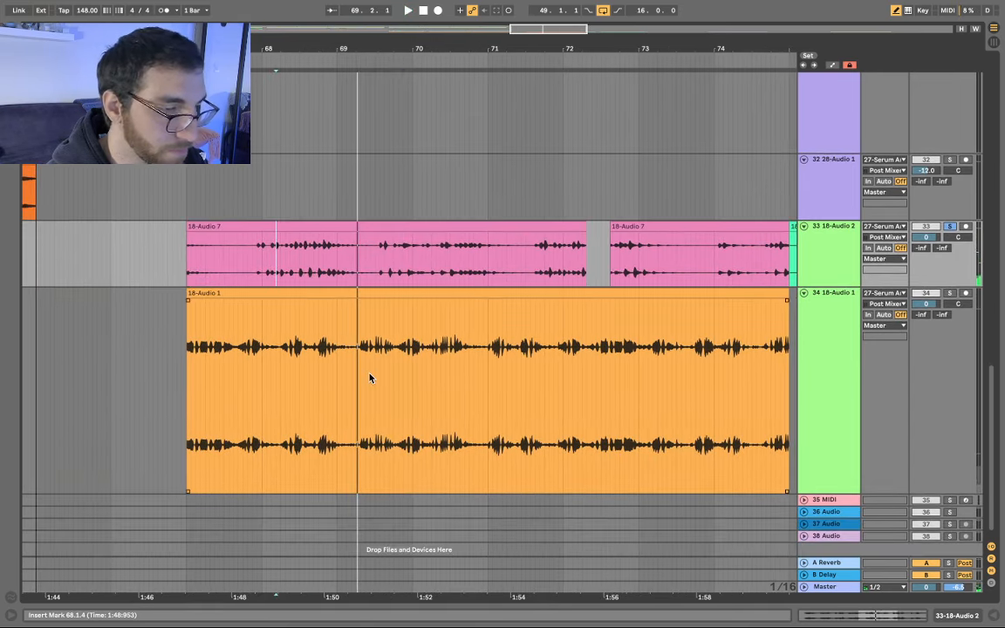
- Audition the orange 18-Audio 1 clip and cut out its 69.3.1–70.4.1 section
left_click(371, 377)
key("space")
scroll(404, 399, "up", 5)
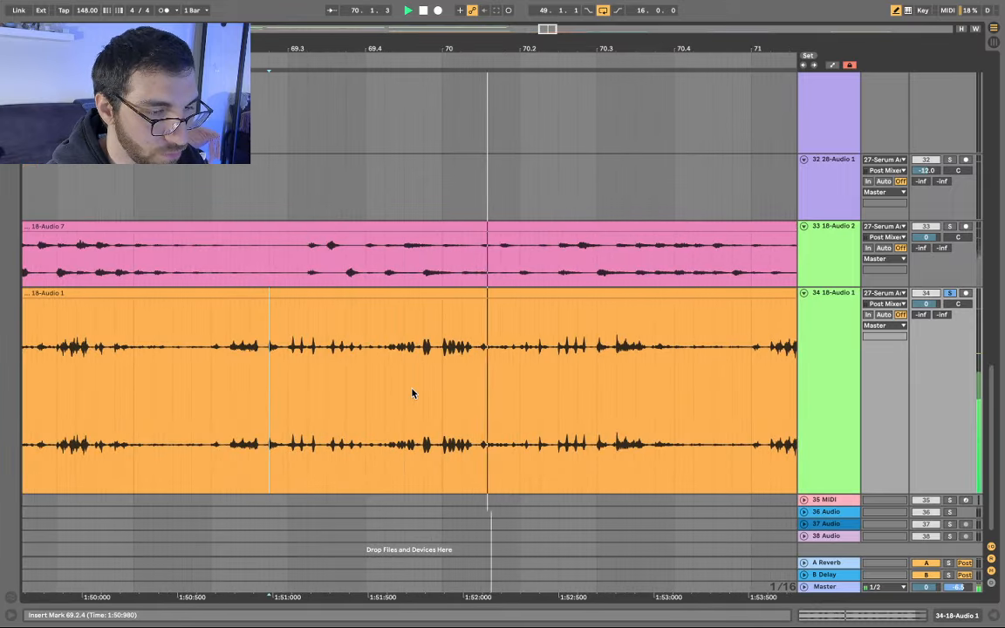
key("space")
left_click(282, 368)
key("space")
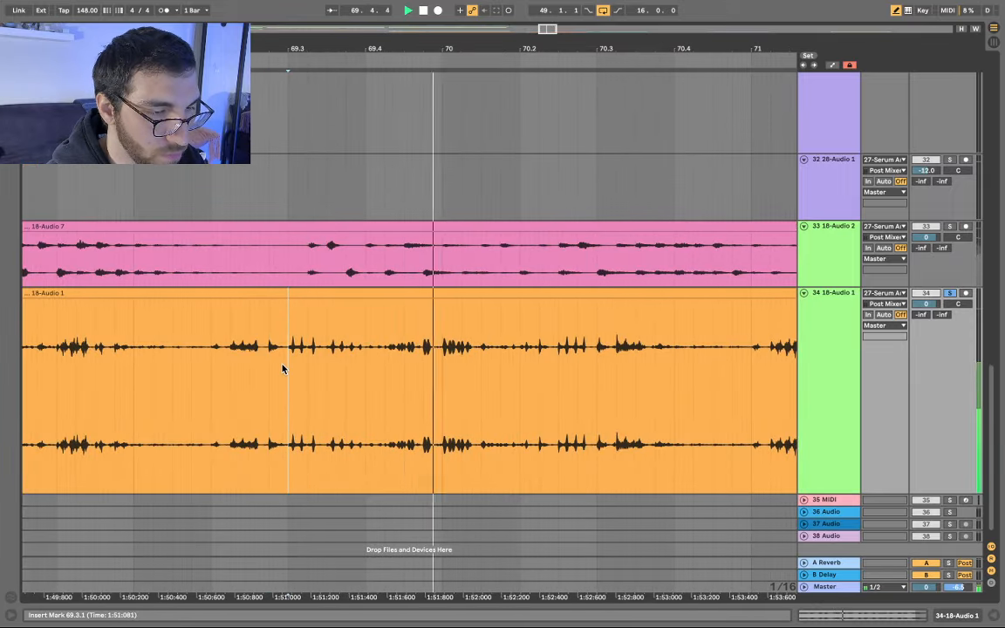
key("space")
key("space")
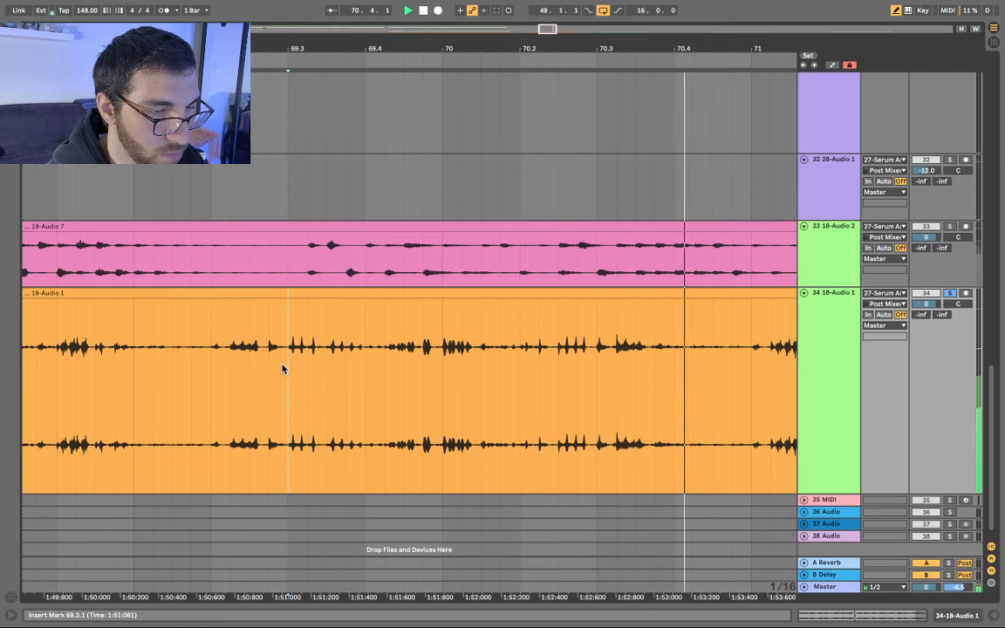
left_click_drag(283, 366, 500, 375)
left_click_drag(565, 380, 664, 391)
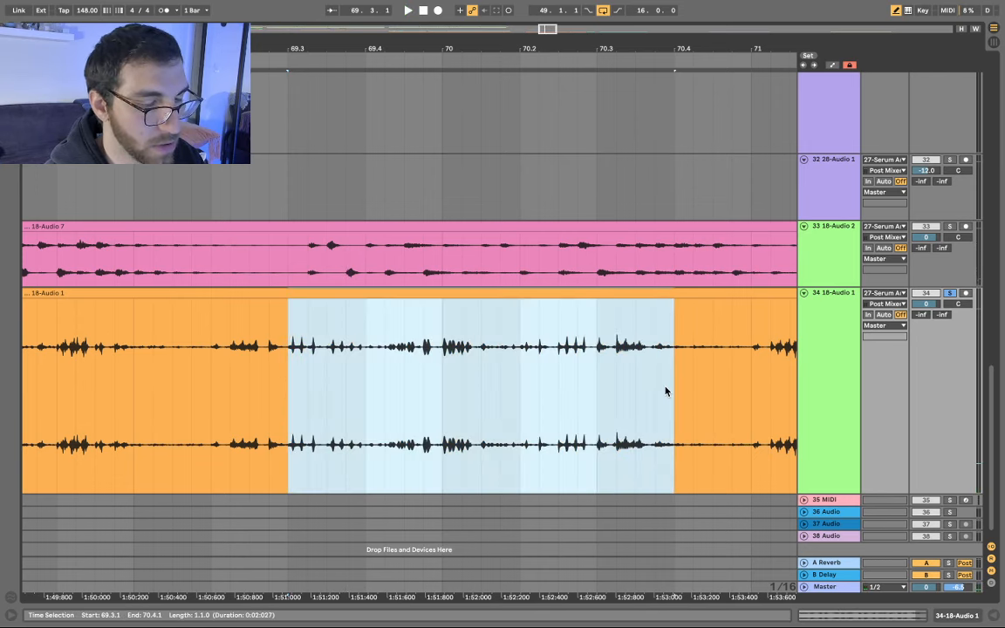
key("Delete")
- Mark a spot on track 28 after its clips and select an 18-Audio 5 clip on track 22
scroll(538, 349, "down", 10)
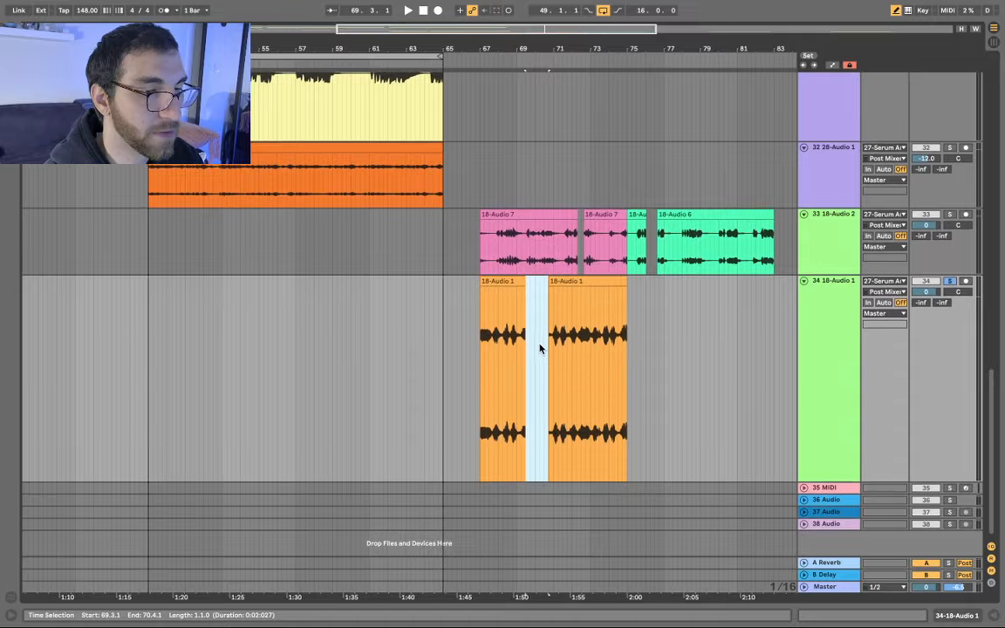
scroll(360, 237, "up", 5)
scroll(254, 219, "up", 10)
scroll(254, 221, "up", 8)
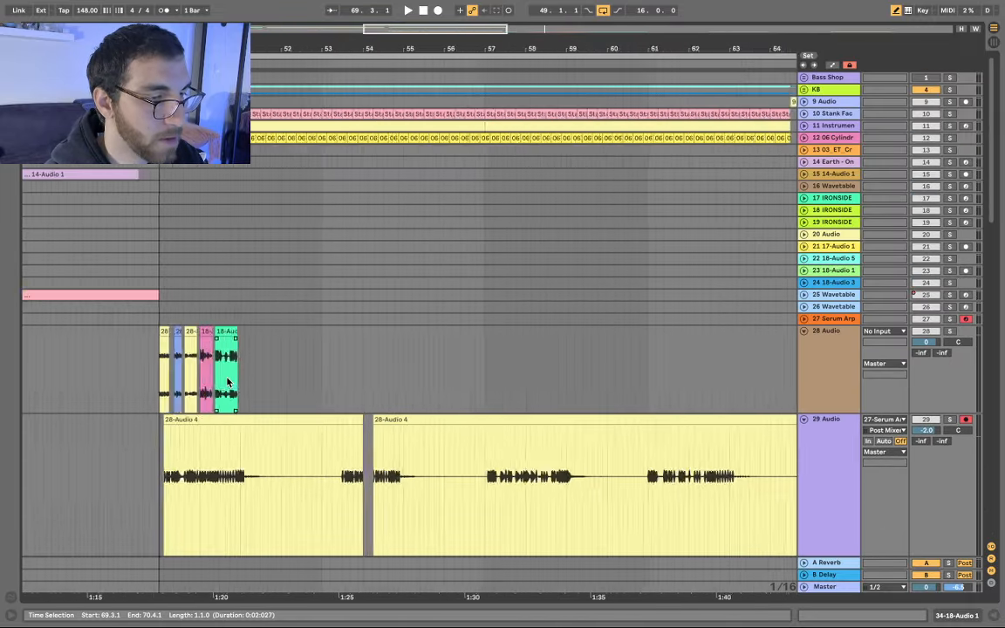
left_click(269, 372)
scroll(349, 358, "down", 6)
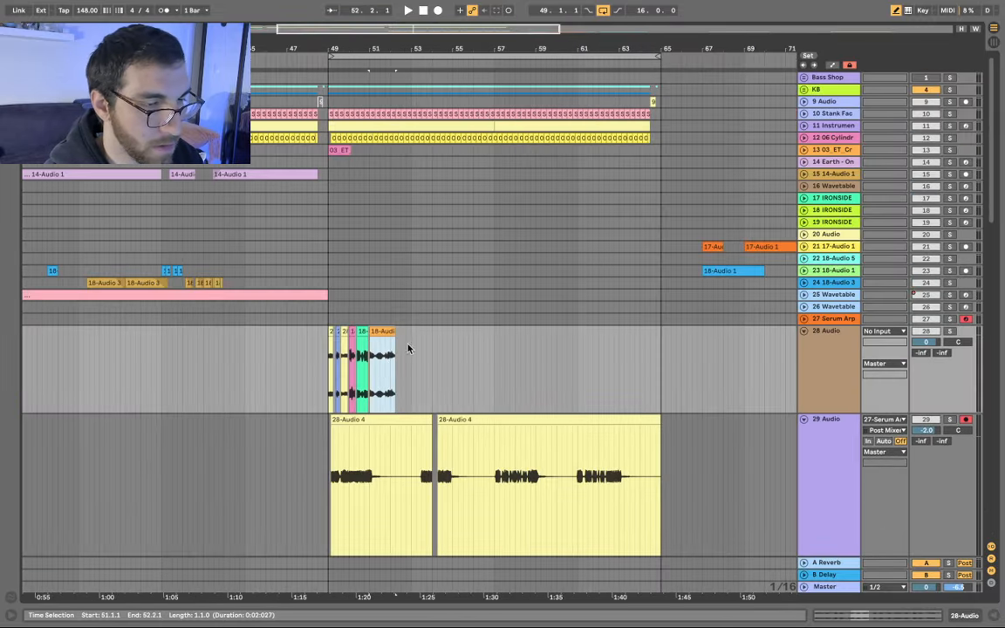
scroll(502, 328, "down", 3)
scroll(268, 273, "down", 1)
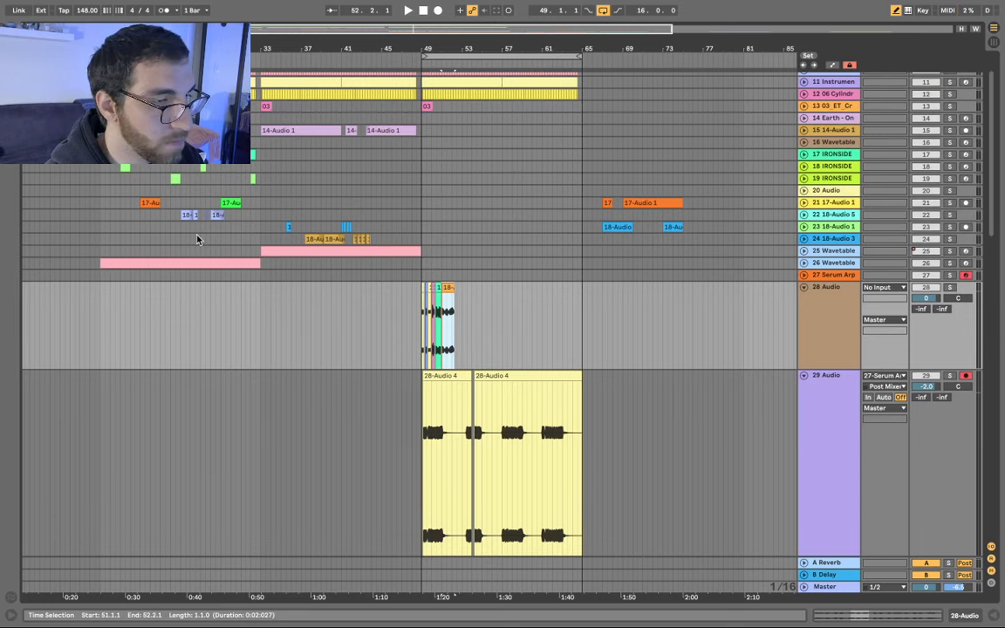
scroll(197, 240, "up", 3)
left_click(181, 258)
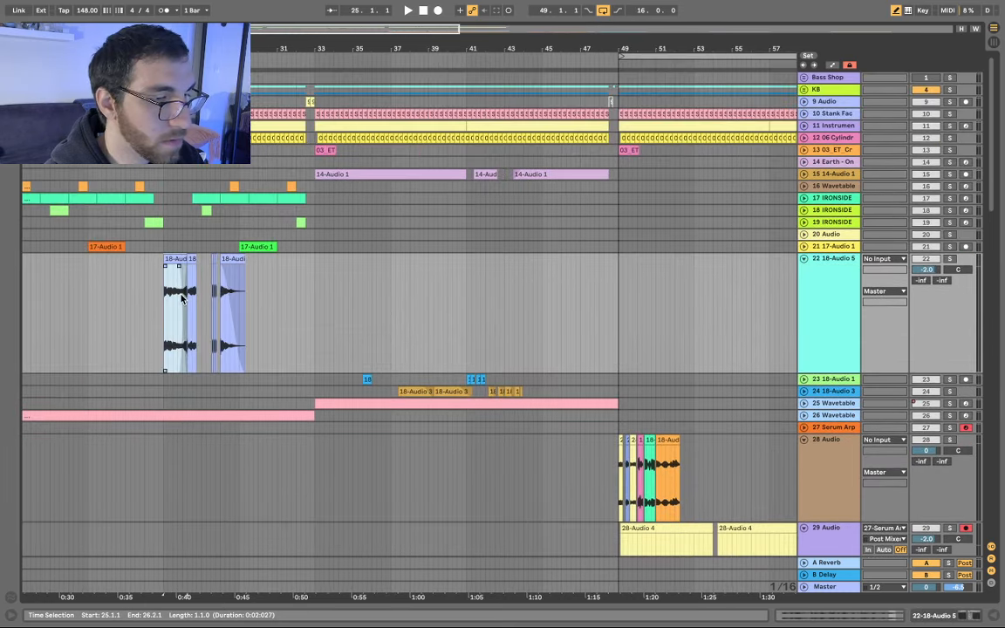
- Audition the 18-Audio 5 clips and select the one with the long fade
scroll(181, 298, "up", 3)
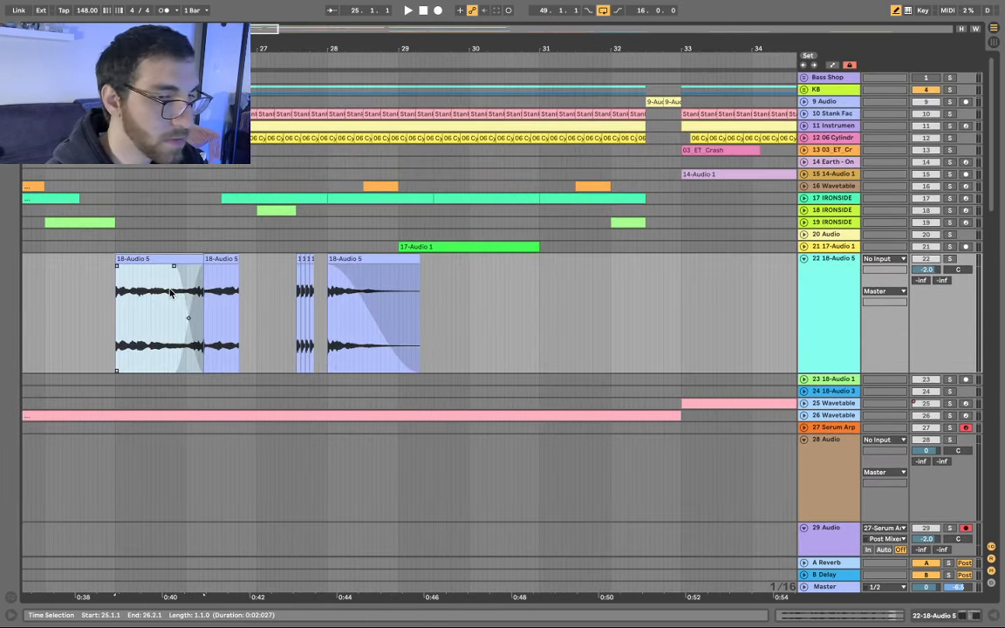
key("space")
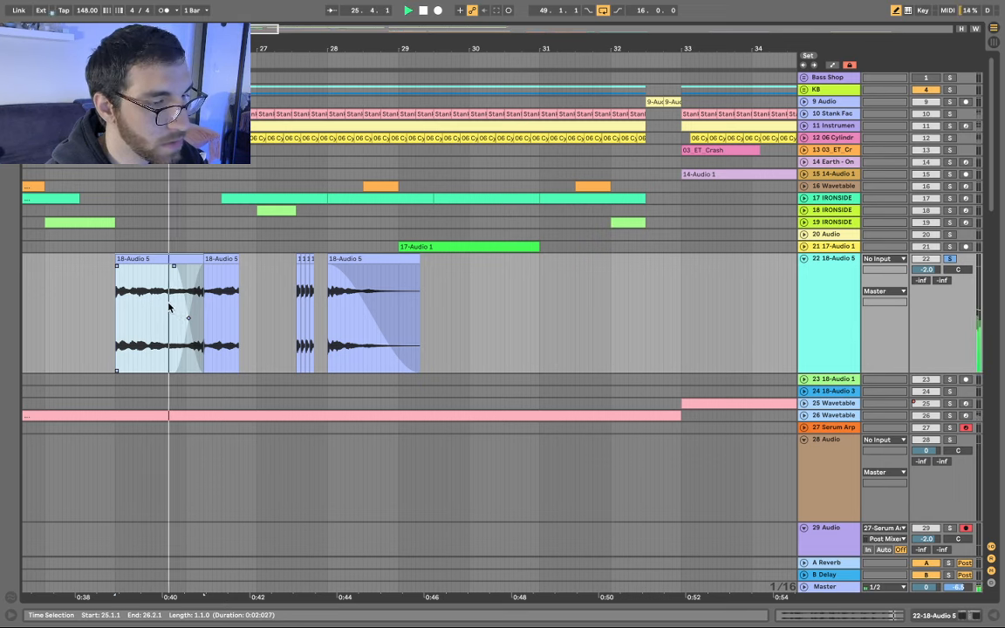
left_click(393, 342)
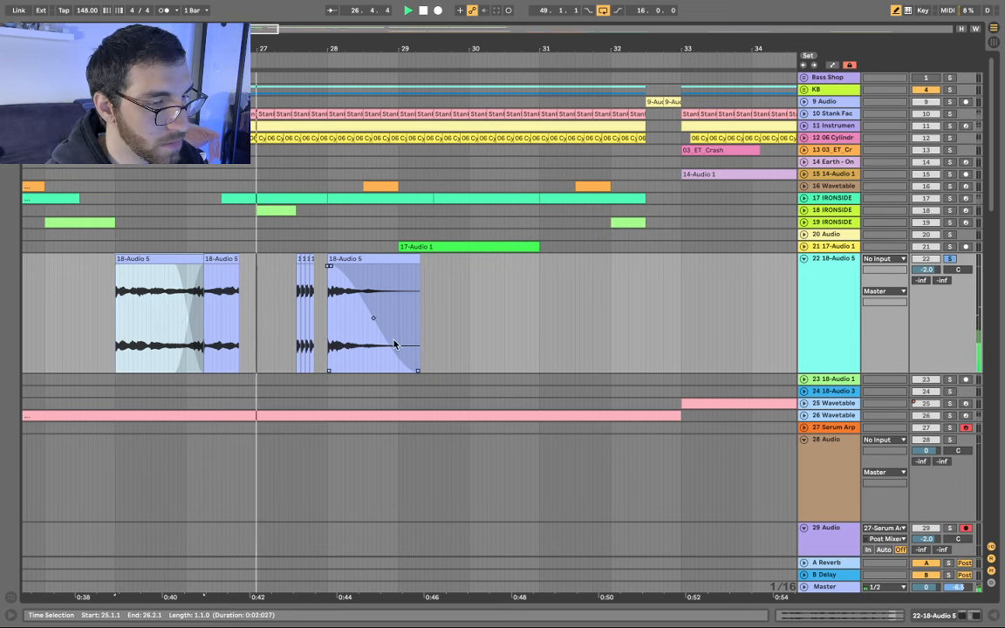
left_click(347, 261)
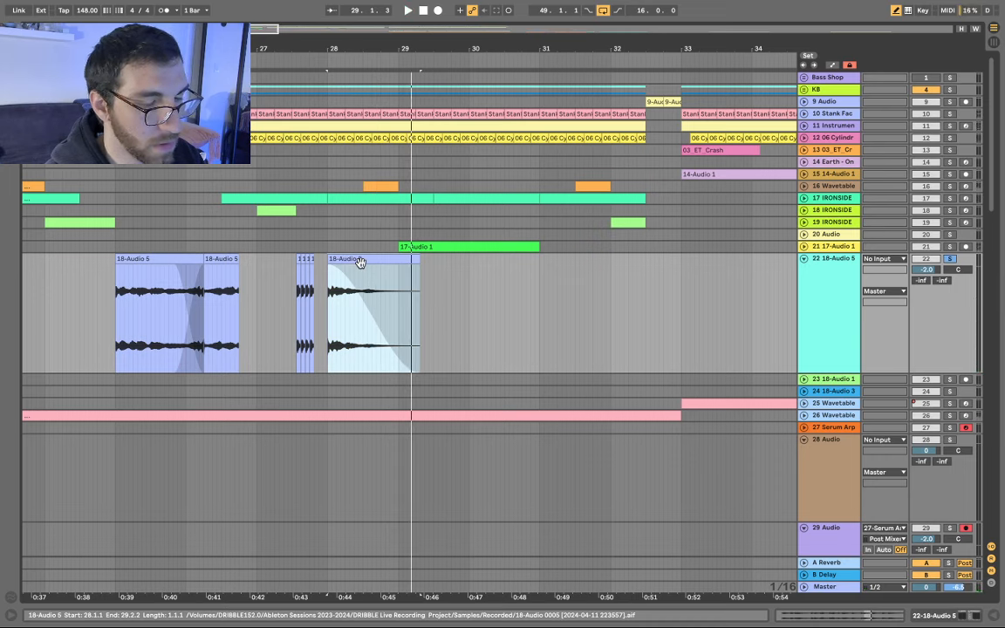
- Paste the fading 18-Audio 5 clip after track 28's last clip, near bar 53
scroll(360, 263, "down", 10)
scroll(331, 301, "down", 1)
scroll(330, 447, "up", 7)
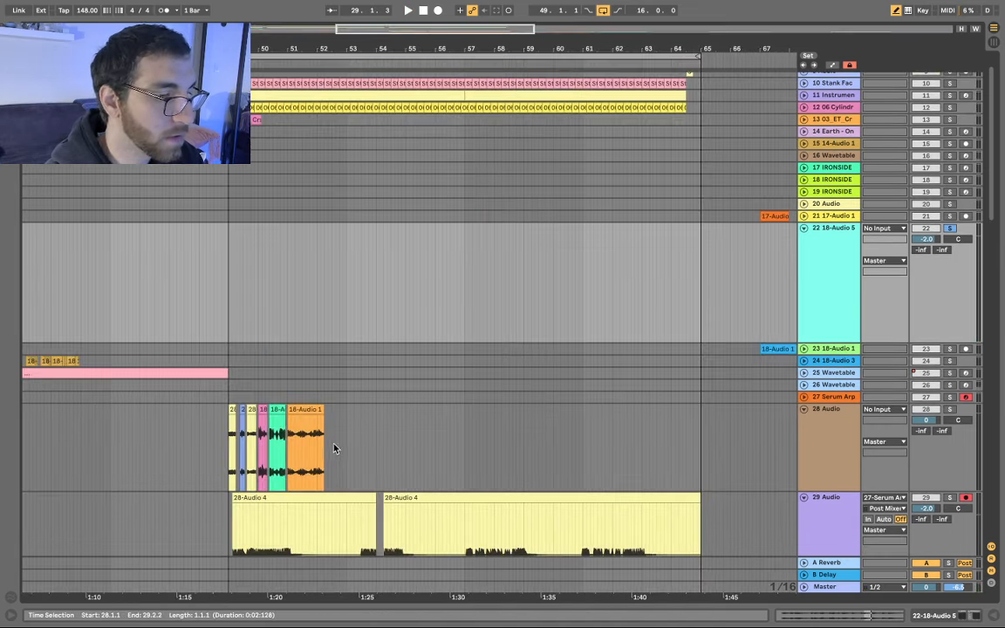
scroll(332, 450, "up", 8)
left_click(294, 427)
key("ctrl+v")
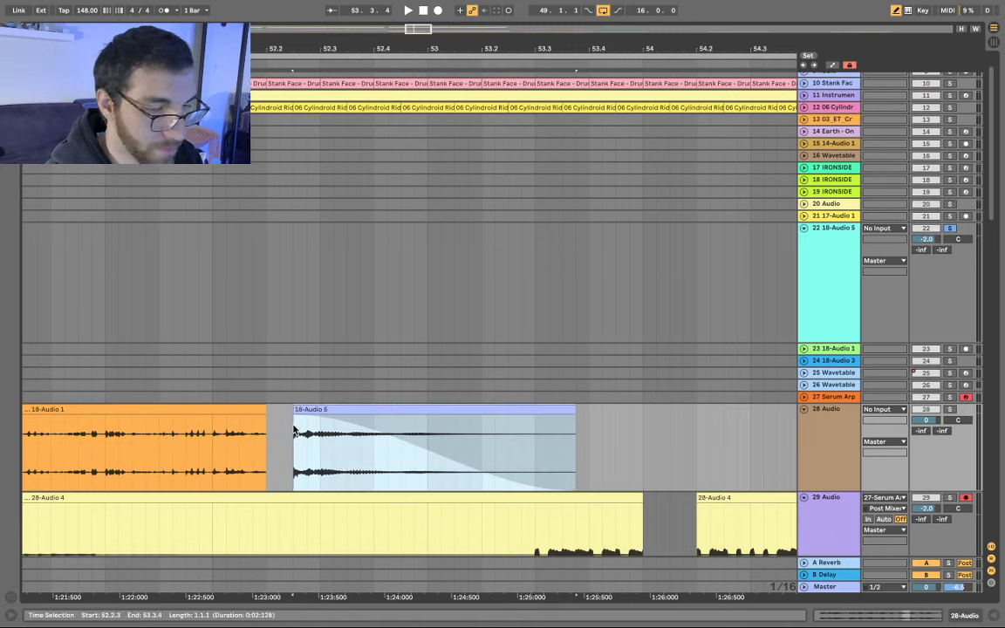
scroll(384, 407, "down", 12)
scroll(128, 231, "up", 7)
scroll(127, 230, "left", 2)
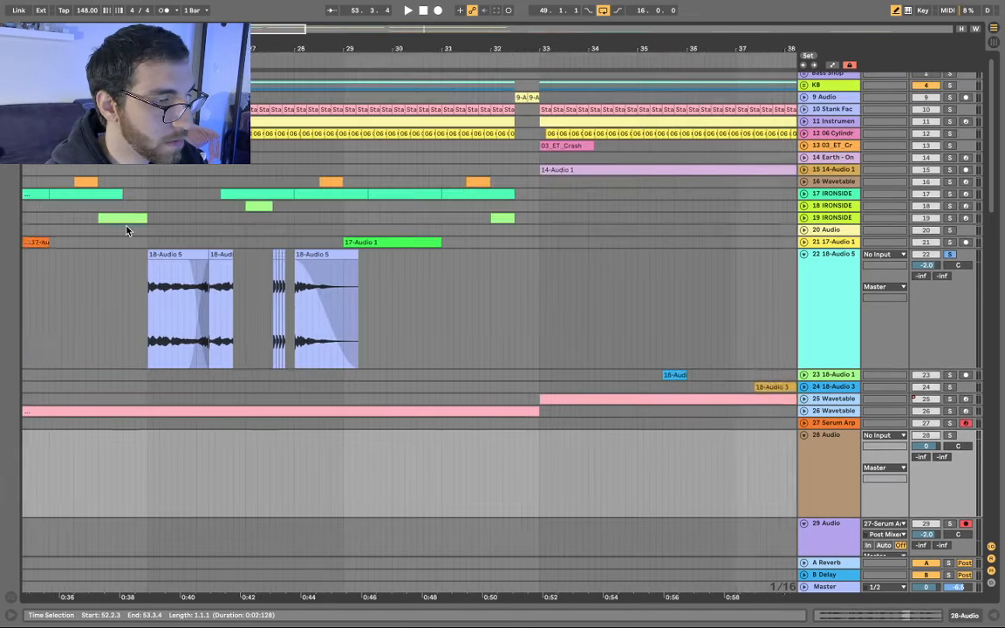
scroll(128, 231, "left", 5)
left_click(194, 236)
- Solo and audition the 17-Audio 1 track, then select a short one-beat section of its clip
key("u")
key("s")
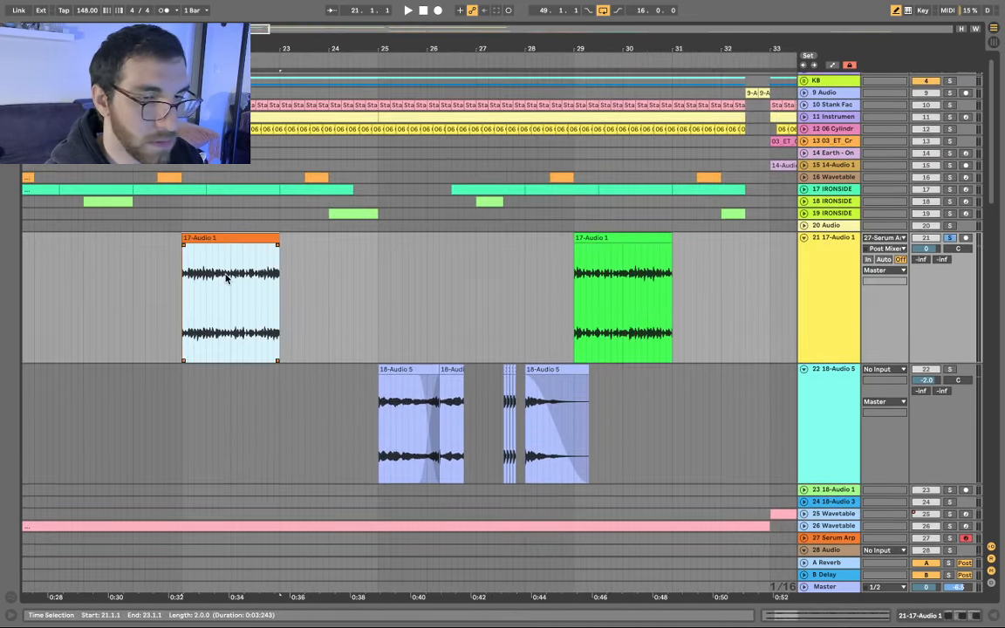
key("space")
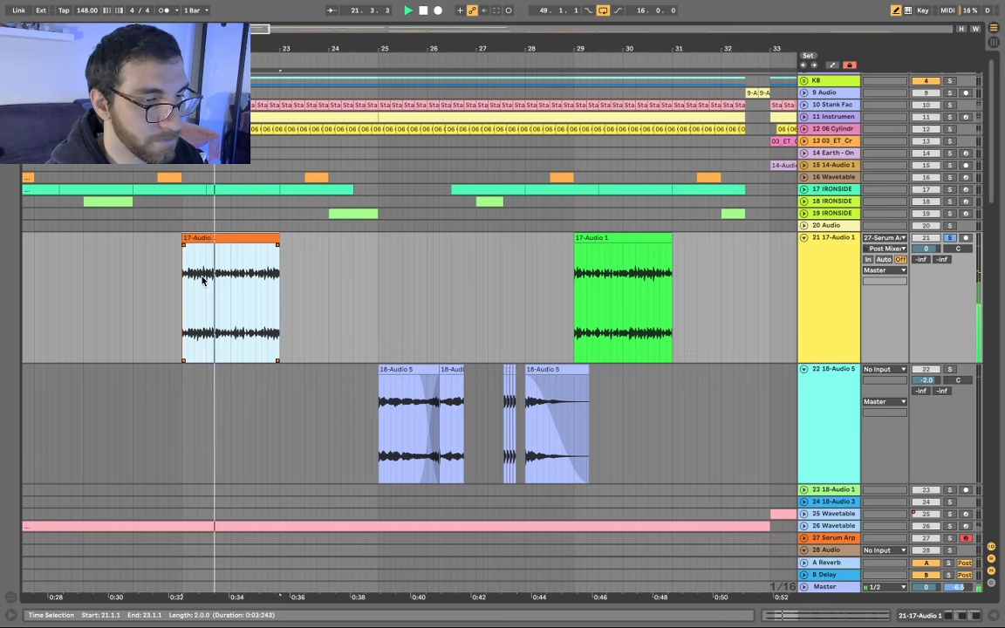
scroll(196, 281, "up", 5)
scroll(196, 283, "up", 3)
left_click(198, 297)
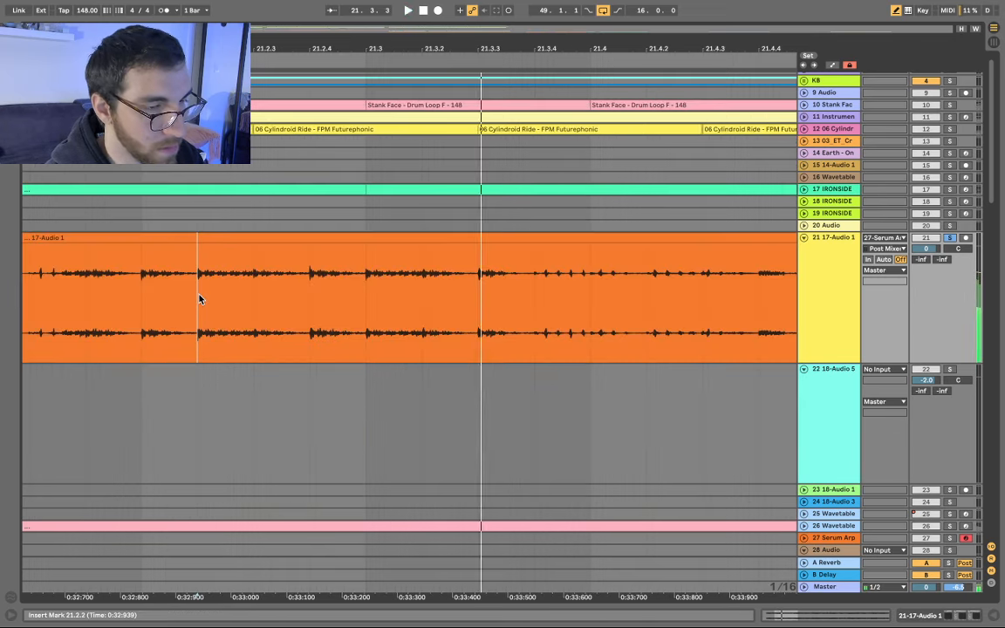
key("space")
left_click_drag(198, 298, 477, 301)
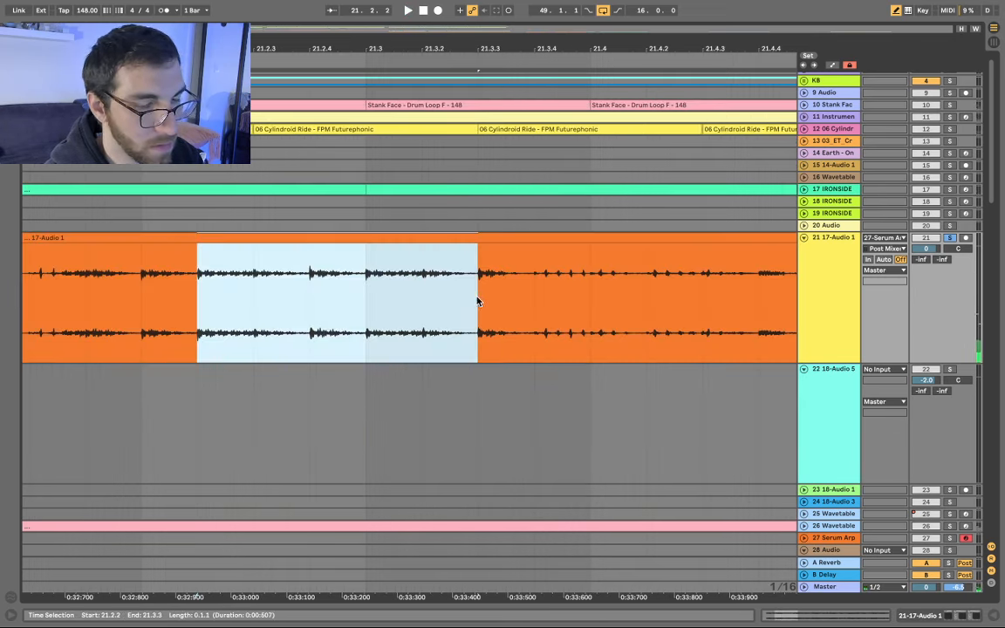
- Push 18-Audio 5 right on track 28 and paste the 17-Audio 1 slice at 52.2.3
scroll(441, 292, "down", 10)
scroll(531, 326, "right", 8)
scroll(531, 325, "down", 5)
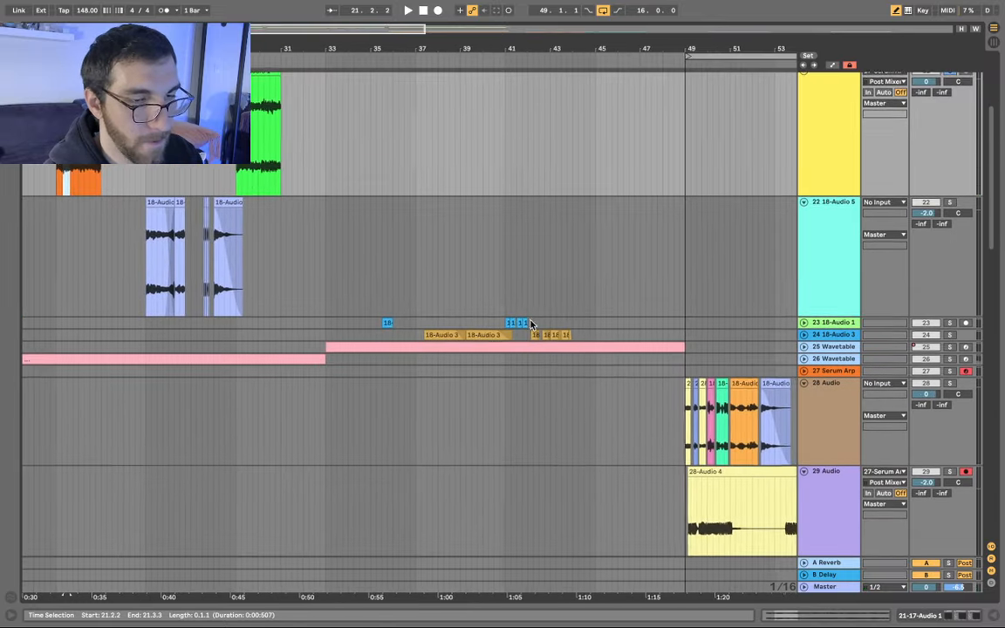
scroll(532, 325, "right", 2)
scroll(532, 326, "down", 1)
scroll(476, 359, "up", 5)
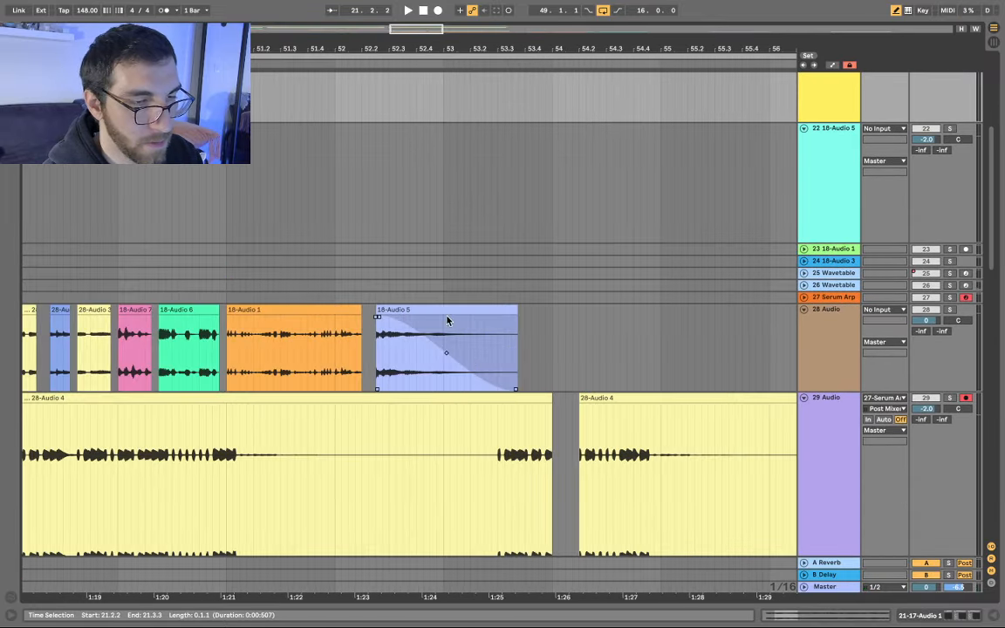
left_click_drag(447, 312, 548, 309)
left_click(375, 337)
key("ctrl+v")
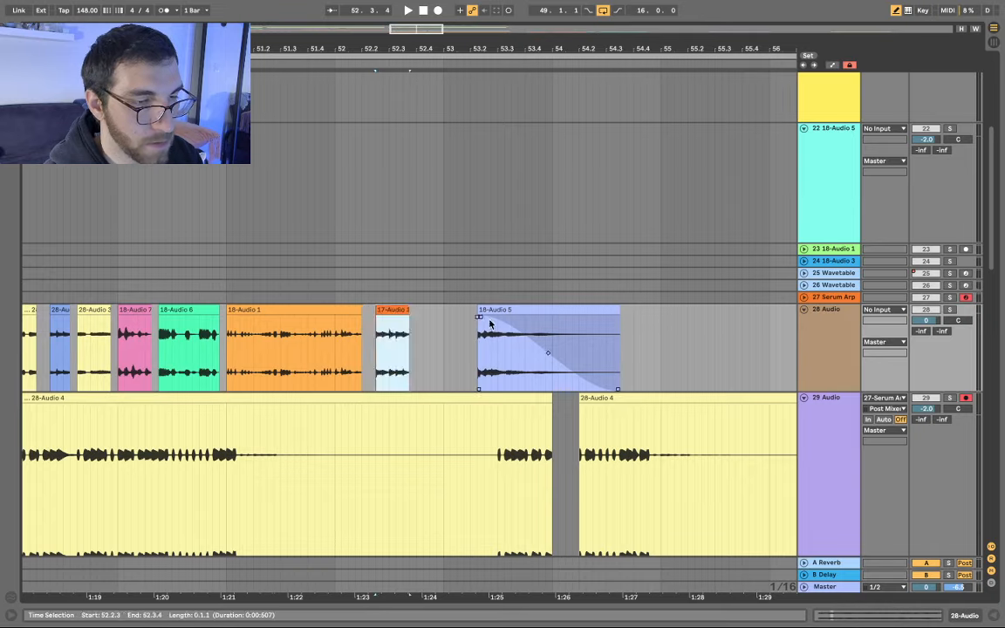
- Slide 18-Audio 5 back left so it sits against the pasted slice
scroll(492, 323, "down", 5)
scroll(492, 323, "up", 6)
left_click(498, 313)
left_click_drag(479, 333, 416, 336)
scroll(410, 327, "down", 6)
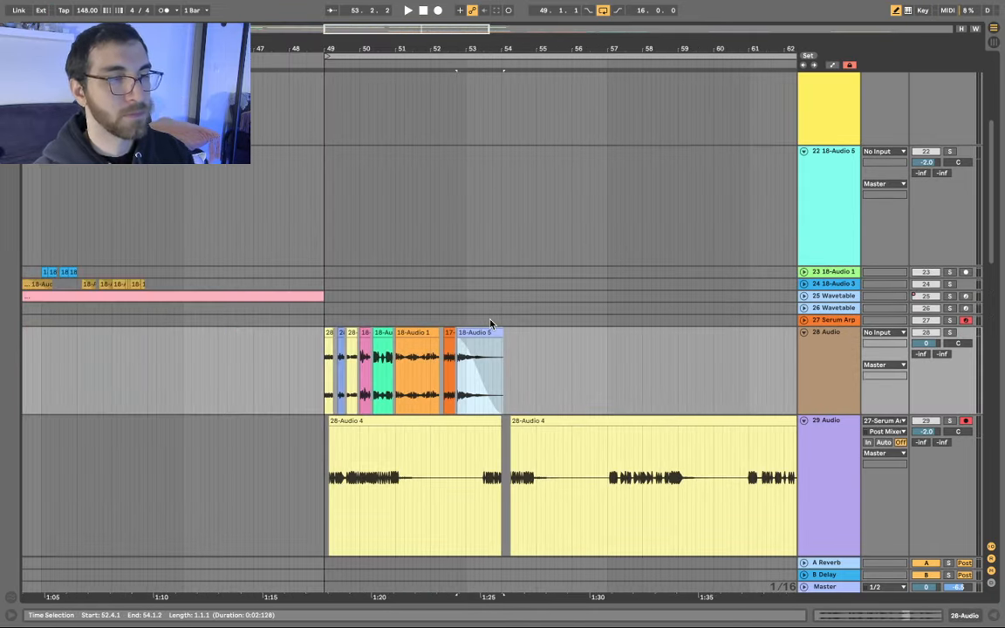
- Solo track 24, audition it, and select the four short 18-Audio 3 snippets from 43.2.3 to 43.4.4
left_click(213, 293)
key("u")
key("s")
key("space")
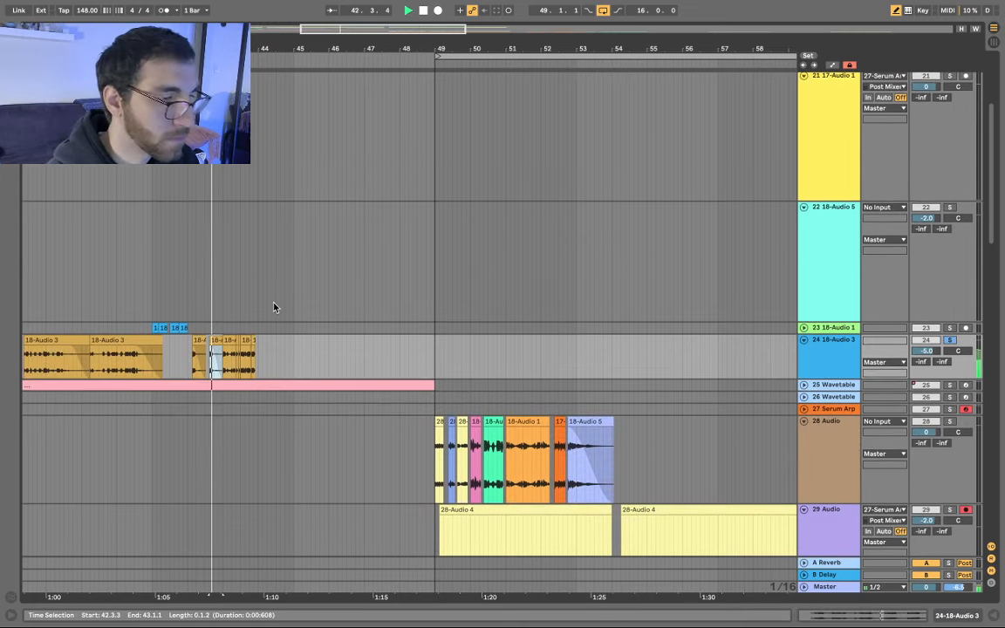
scroll(283, 364, "up", 10)
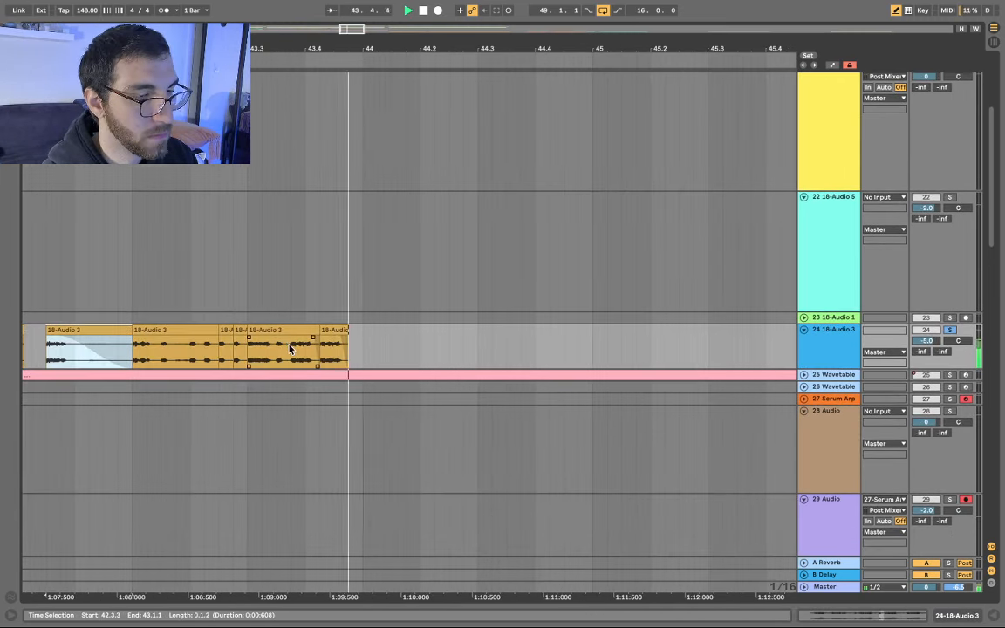
left_click(224, 330)
left_click(350, 330, "shift")
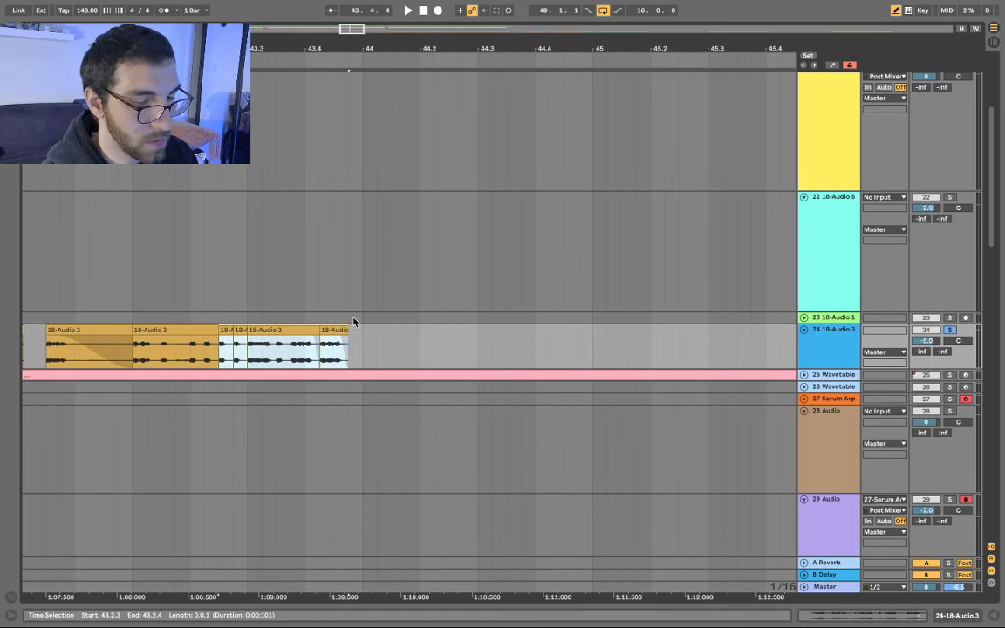
- Push 18-Audio 5 further right and paste the 18-Audio 3 snippets into the gap at 52.4.2
scroll(419, 325, "down", 10)
scroll(416, 356, "right", 2)
scroll(582, 440, "up", 4)
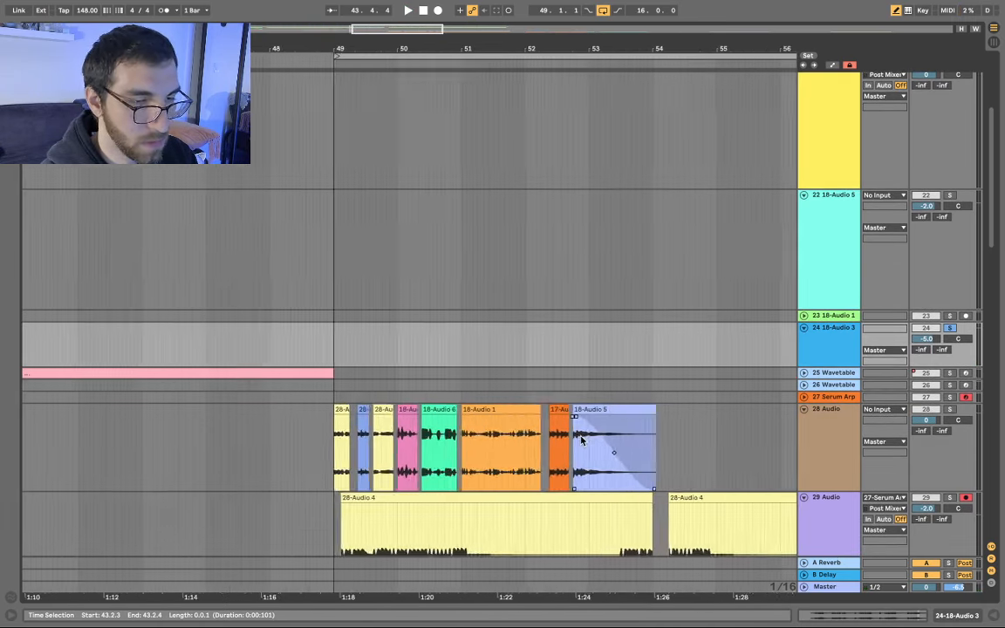
scroll(582, 440, "up", 3)
scroll(393, 394, "right", 5)
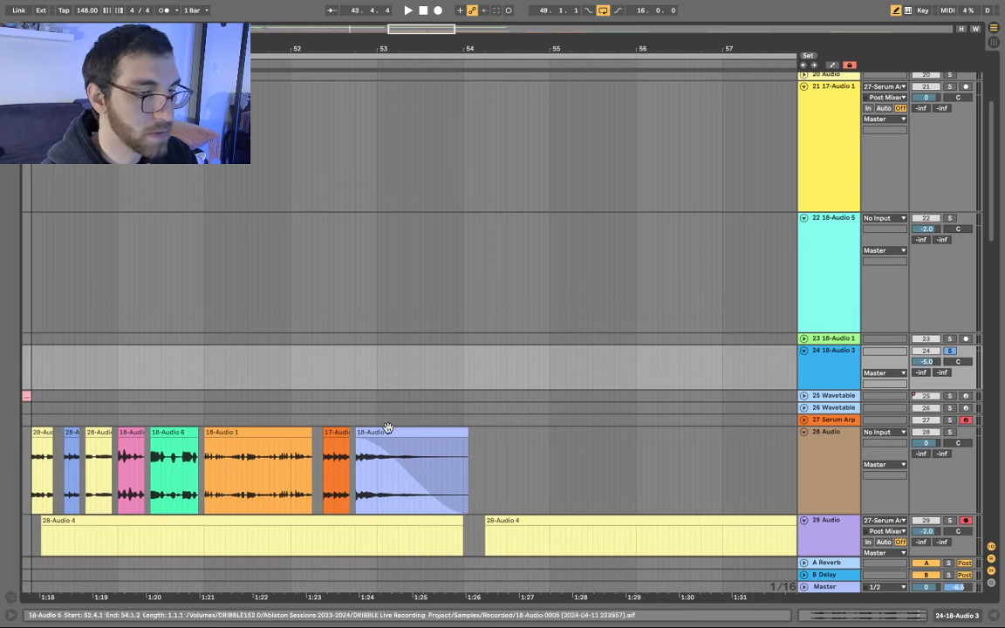
left_click_drag(417, 434, 471, 434)
left_click(359, 449)
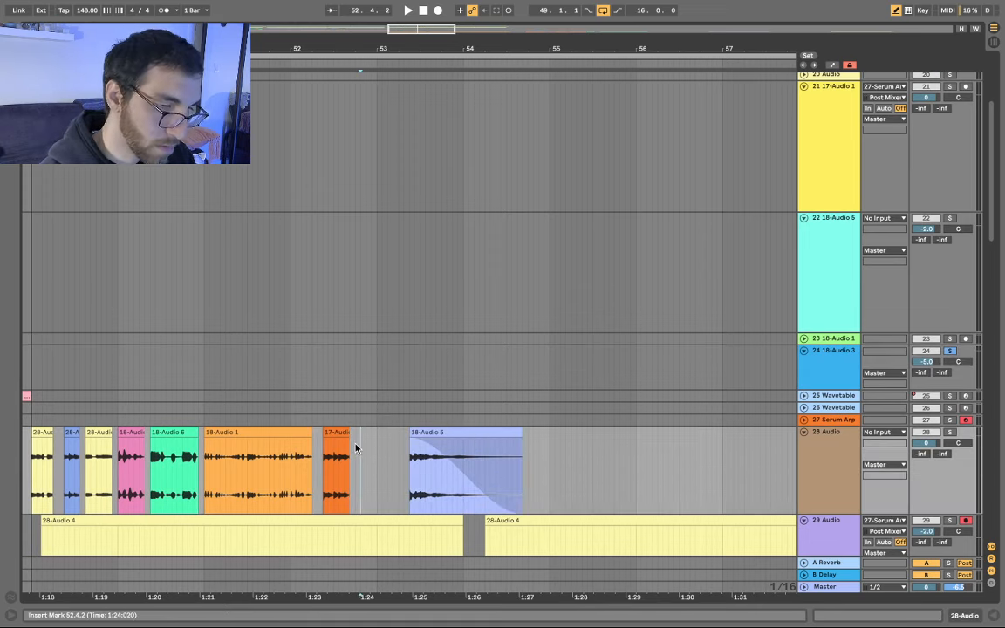
left_click_drag(355, 448, 408, 448)
key("minus")
key("minus")
key("minus")
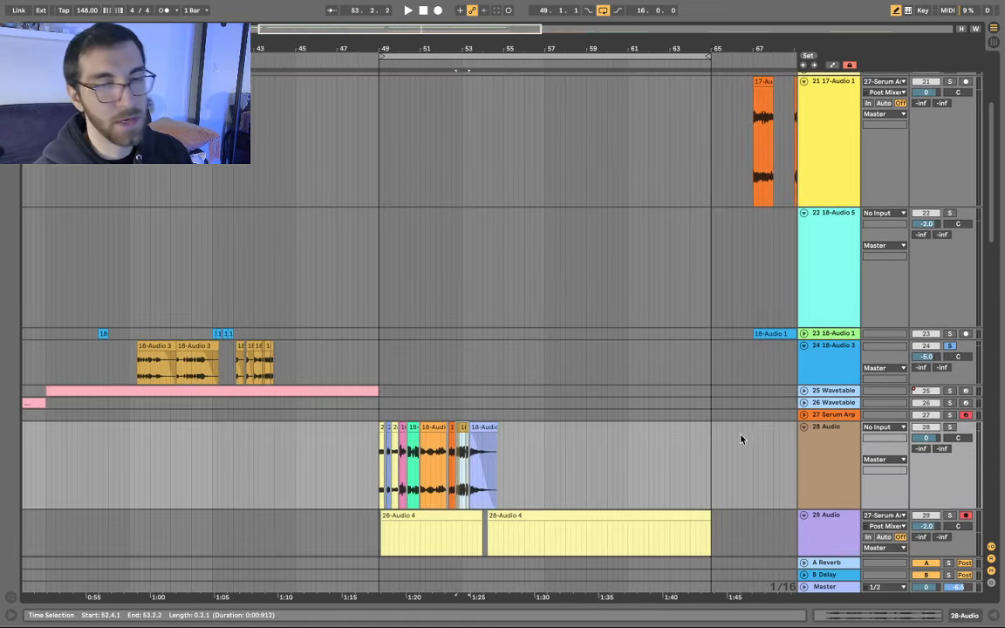
- Select the whole clip sequence on track 28
scroll(381, 431, "up", 5)
left_click(386, 429)
scroll(388, 433, "down", 3)
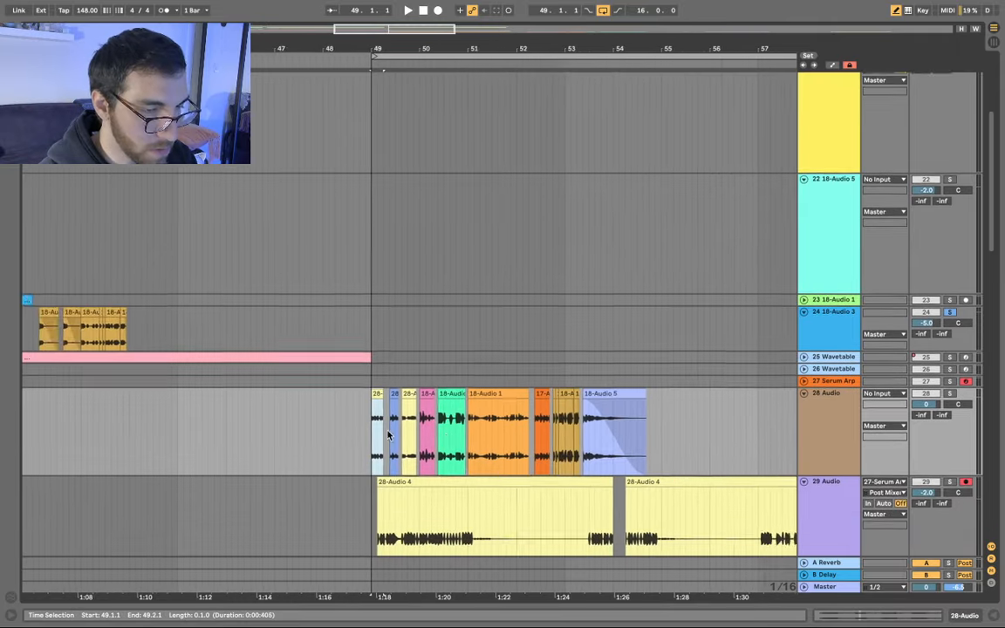
scroll(497, 429, "right", 2)
left_click(560, 425, "shift")
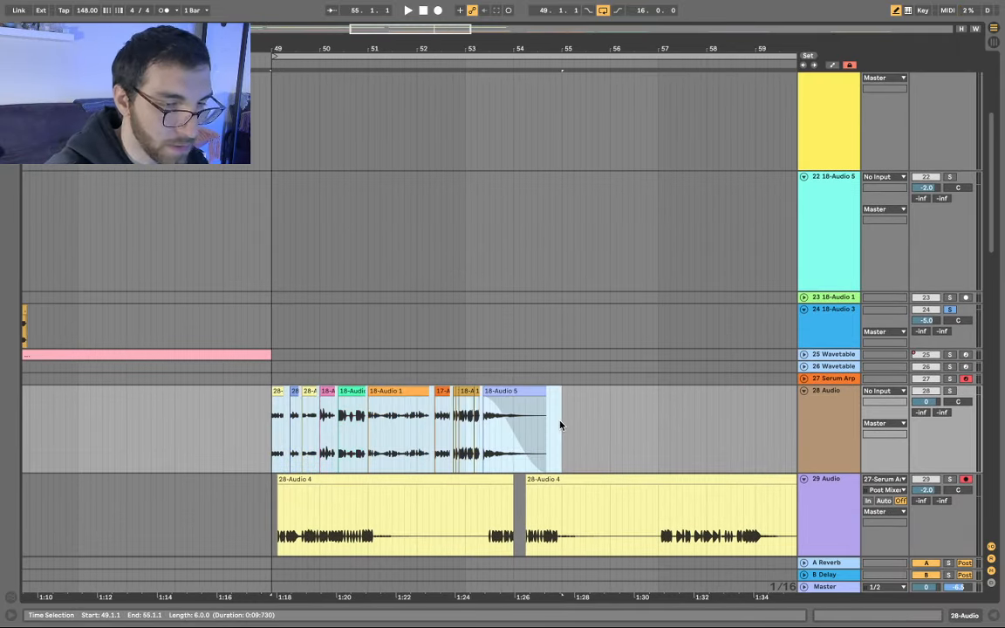
- Consolidate track 28's clip sequence into one audio clip and add a new MIDI track
key("super+j")
left_click(559, 399)
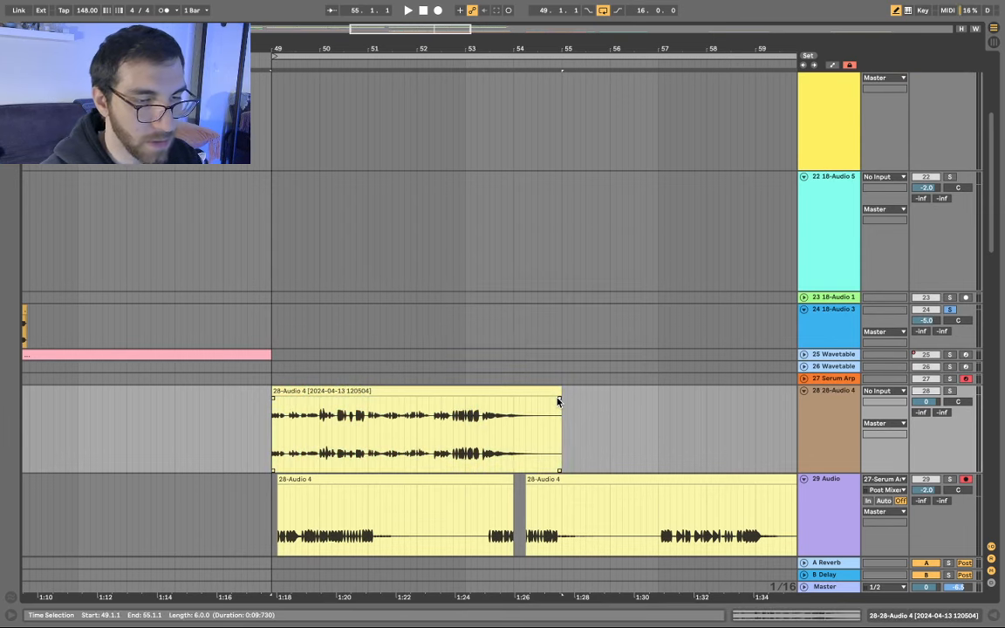
right_click(830, 380)
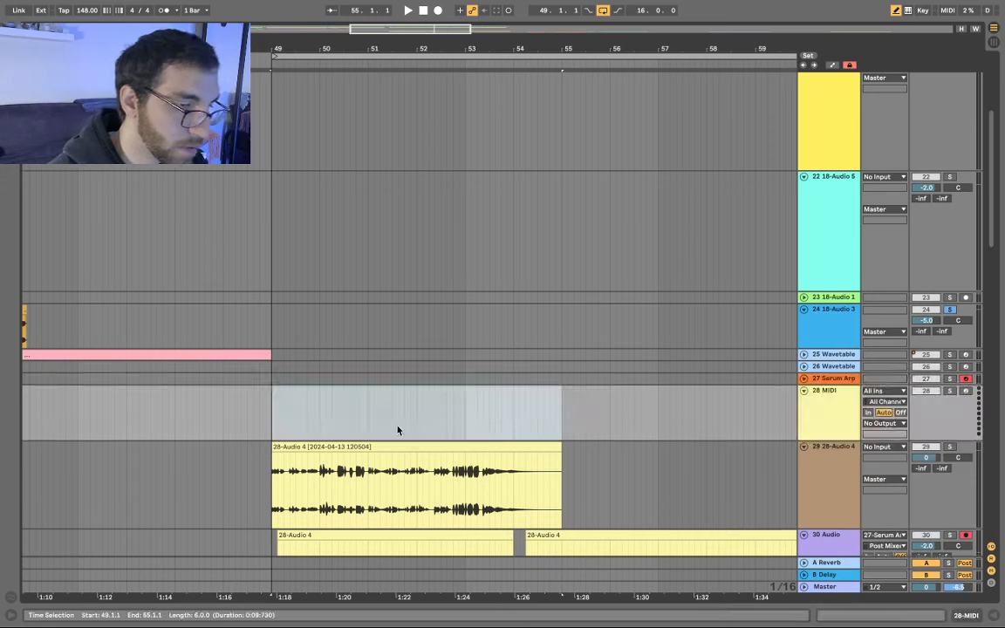
double_click(820, 421)
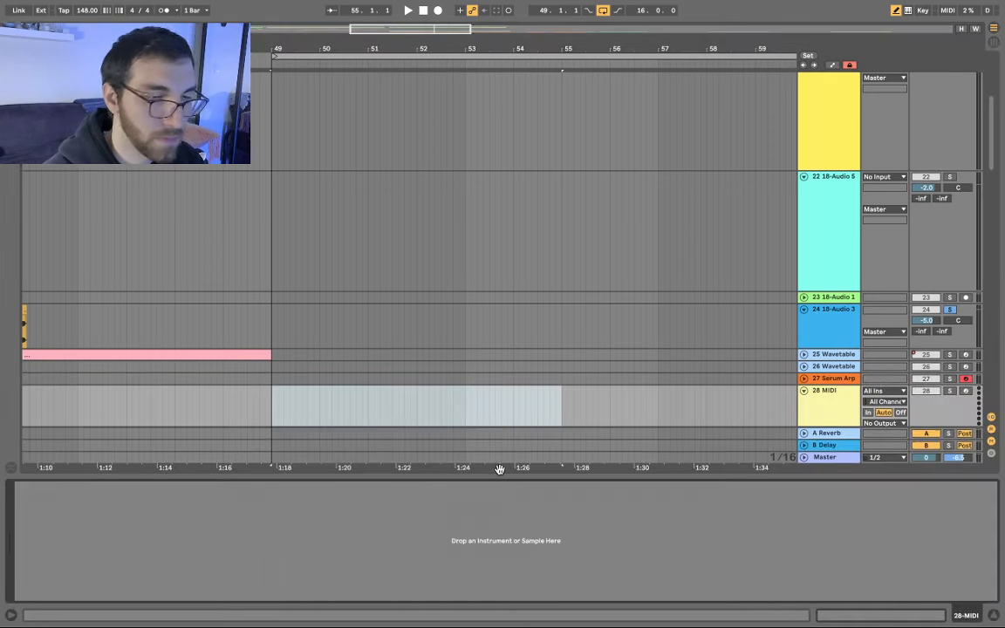
- Load the consolidated 28-Audio 4 sample into Simpler on the new MIDI track and switch to Slice mode
scroll(650, 313, "down", 5)
left_click(441, 252)
left_click_drag(441, 252, 423, 552)
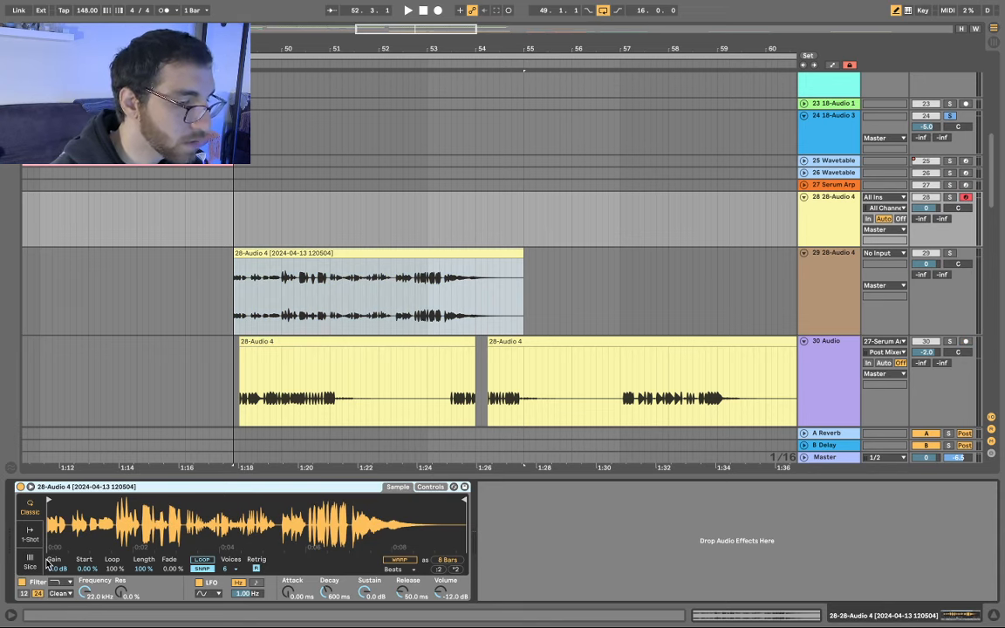
left_click(31, 563)
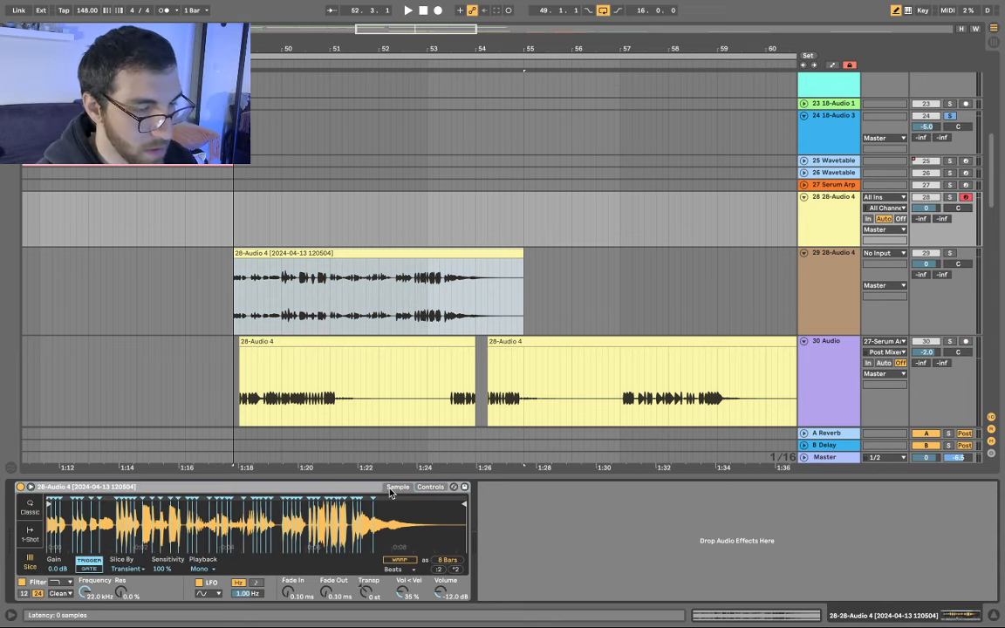
- Add Arpeggiator, Velocity ('velo') and Random ('rand') MIDI effects from the browser ahead of Simpler
key("ctrl+alt+b")
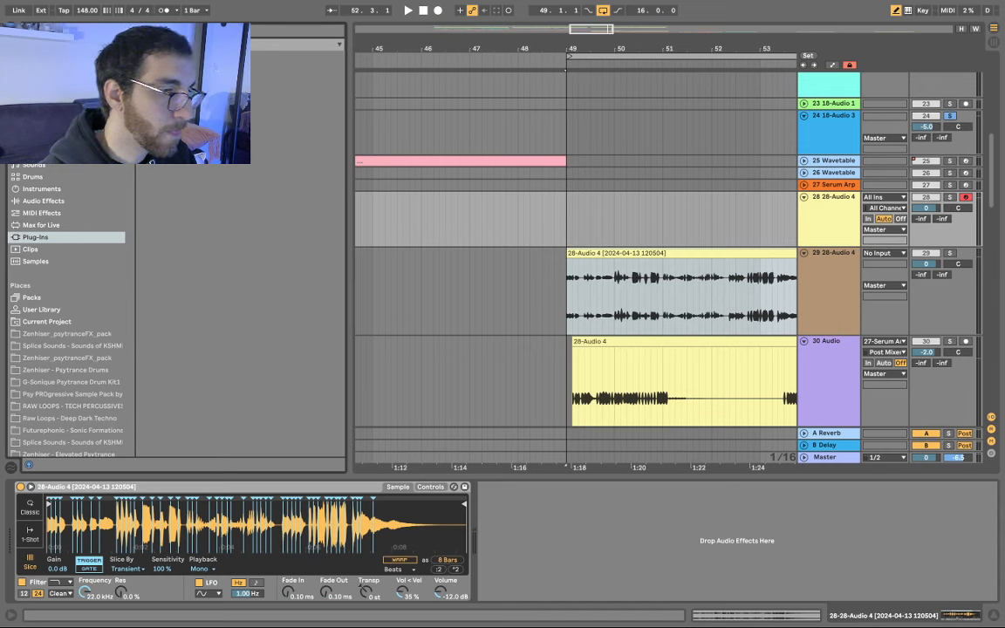
key("ctrl+f")
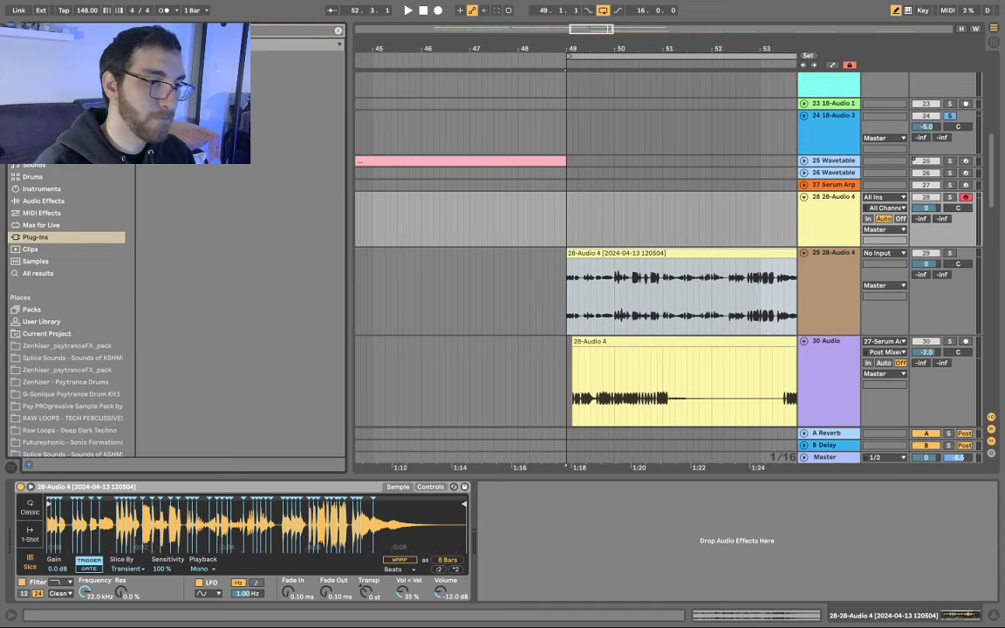
left_click(48, 274)
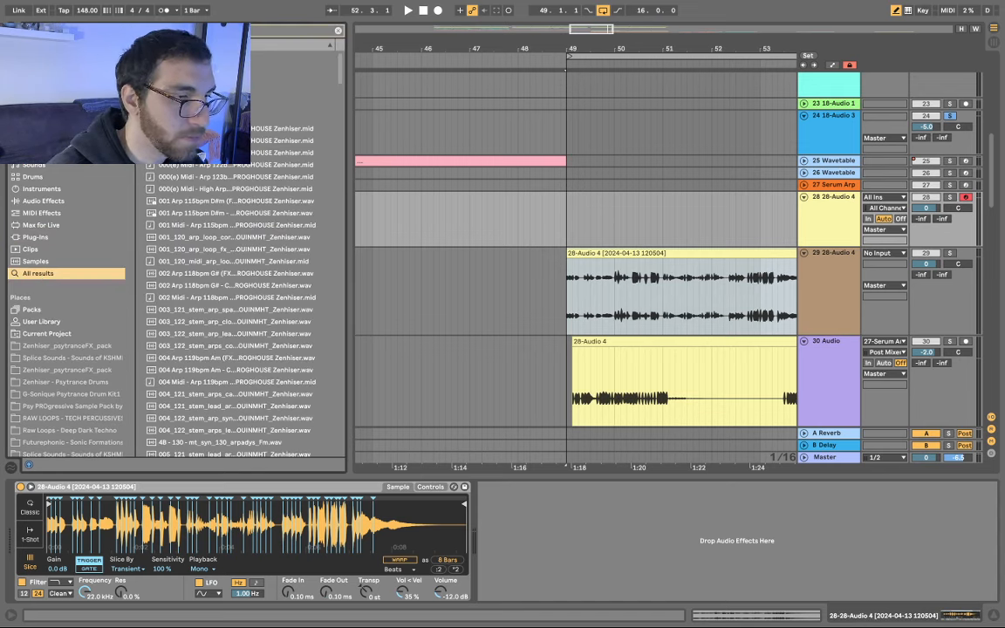
left_click_drag(188, 55, 35, 554)
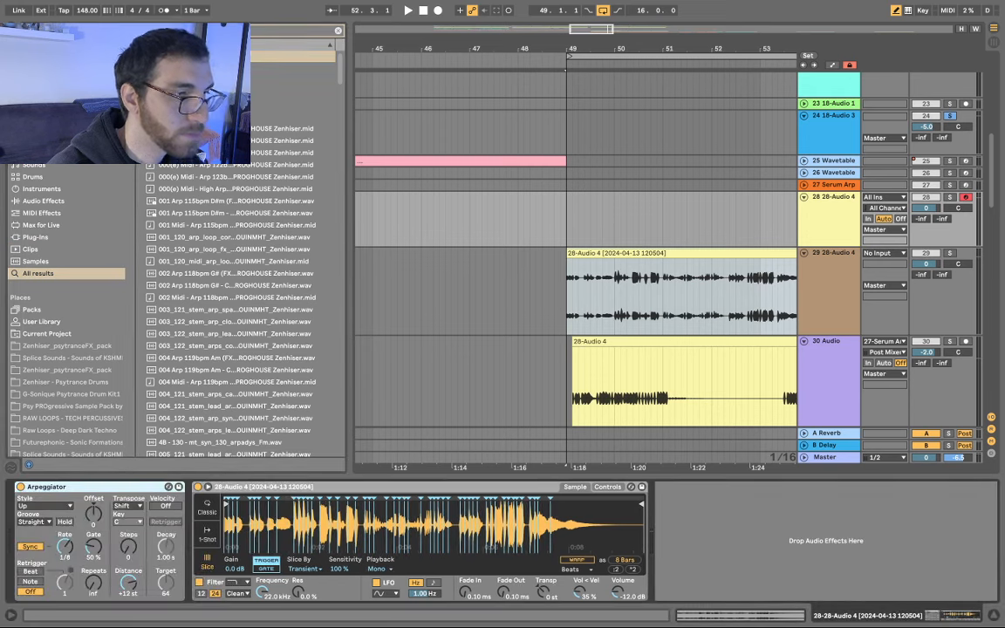
key("super+f")
type("velo")
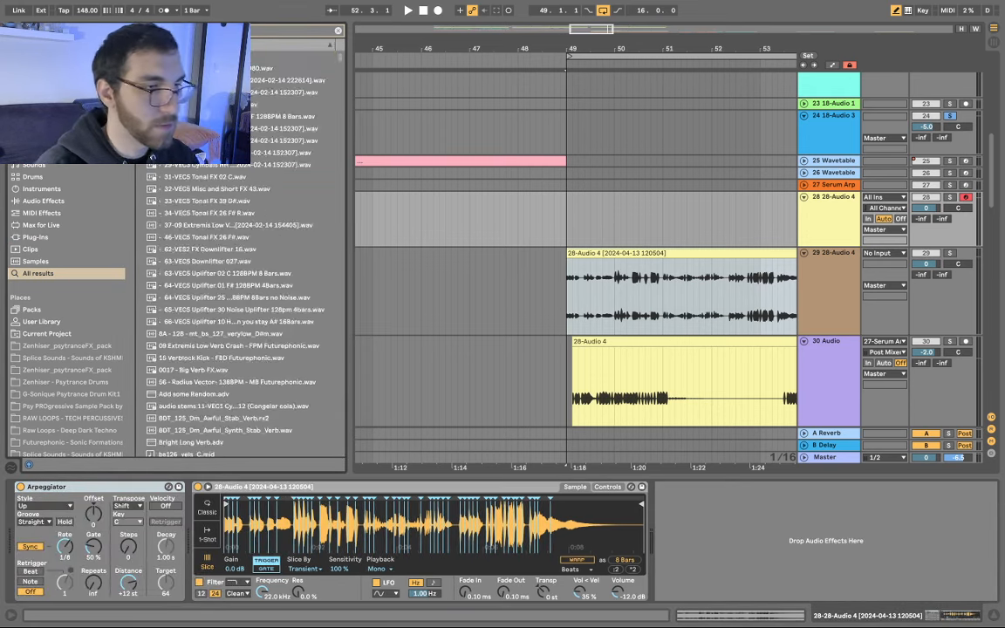
left_click_drag(188, 56, 191, 515)
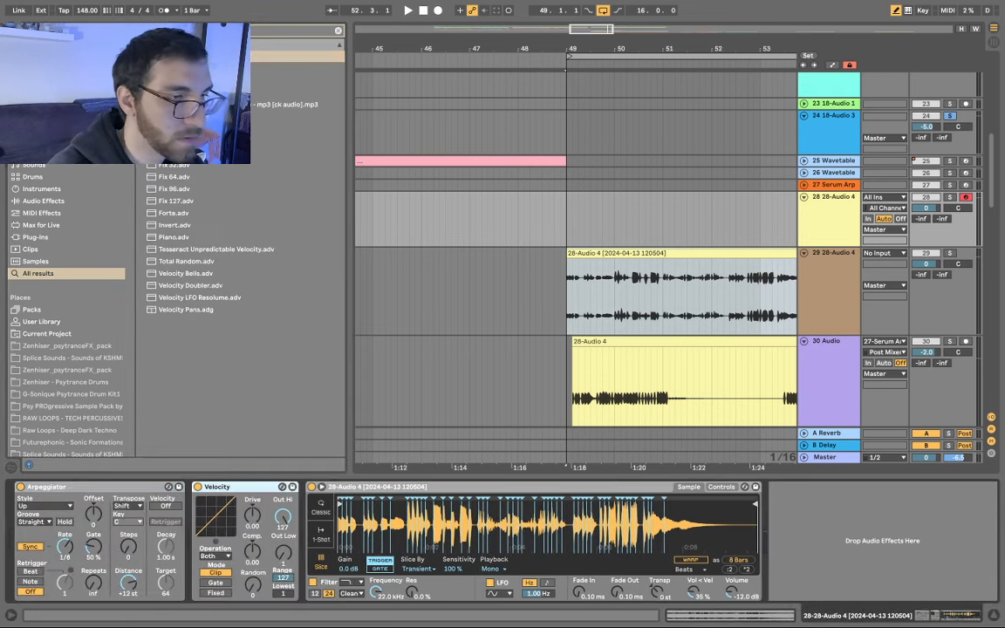
key("super+f")
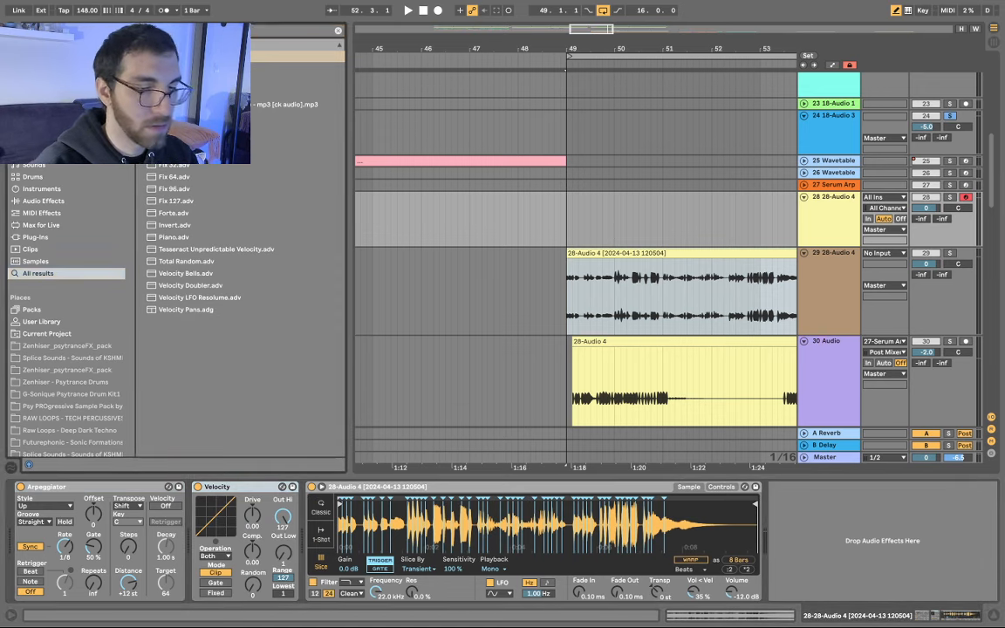
type("rand")
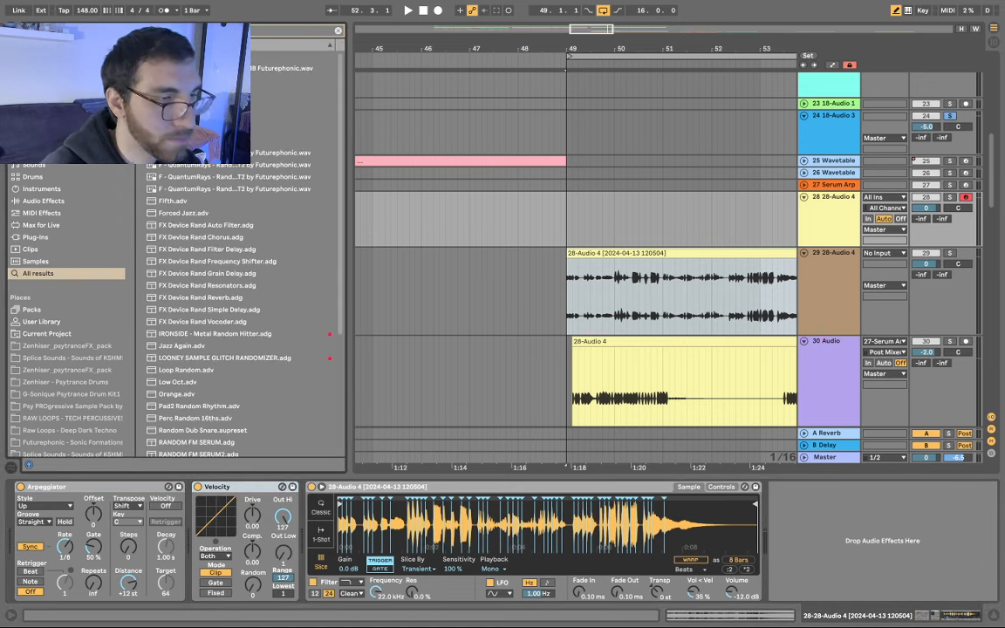
left_click_drag(275, 52, 304, 528)
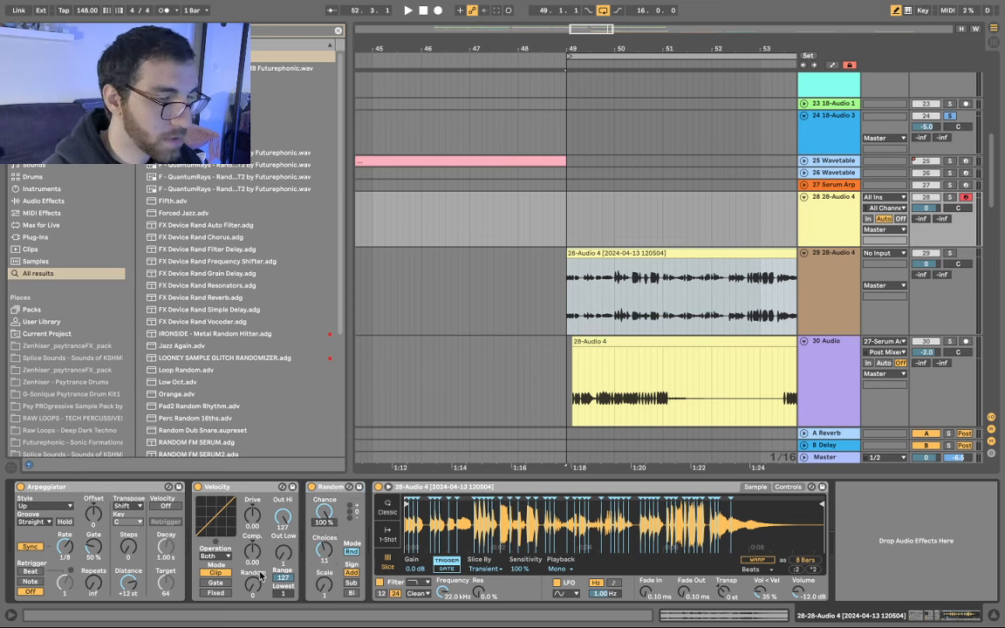
- Set the Velocity device's Random amount to 64 and lower Simpler's slice Sensitivity to 63%
left_click_drag(254, 578, 252, 585)
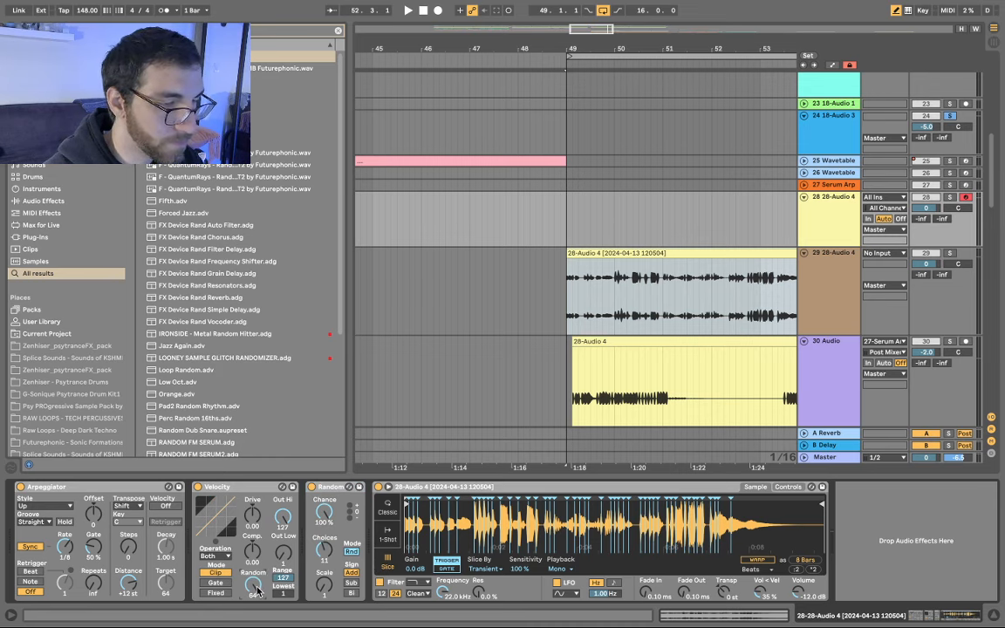
left_click_drag(249, 600, 250, 616)
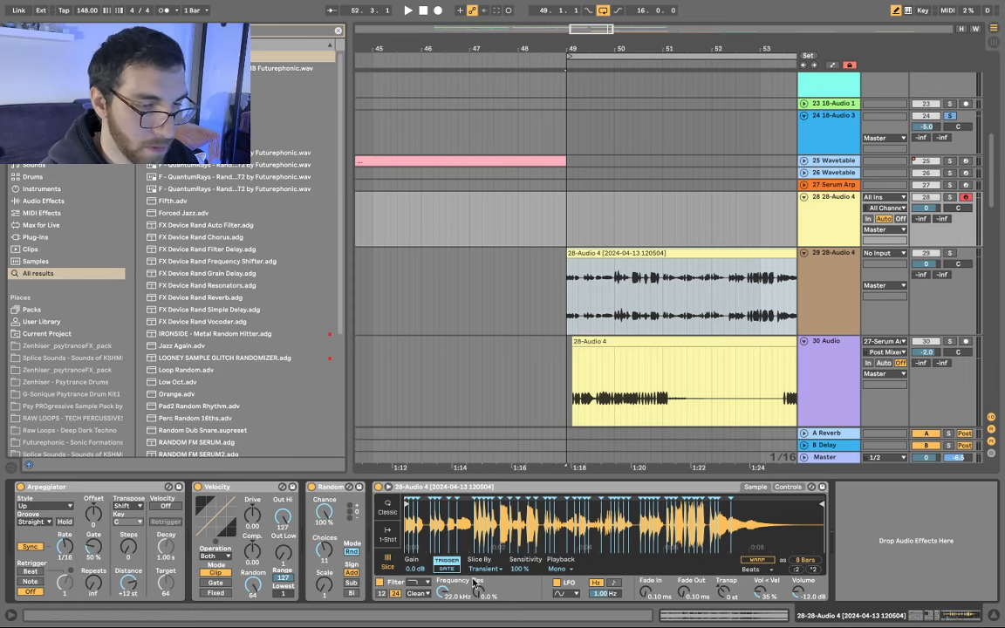
left_click_drag(519, 569, 519, 587)
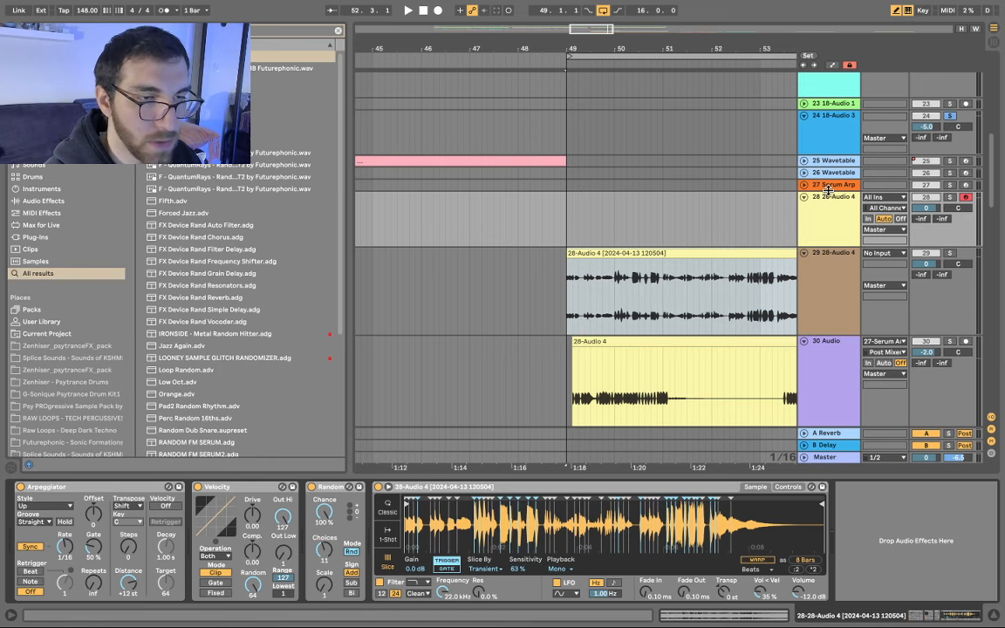
- Select track 28, set an insert point on its empty lane, and unsolo track 24
scroll(533, 215, "right", 3)
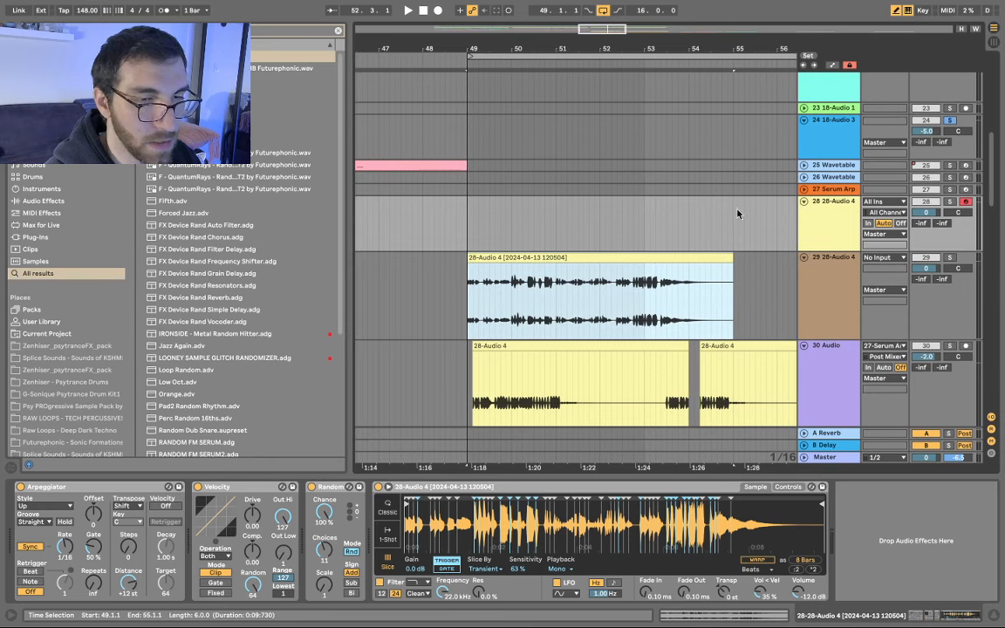
left_click(814, 237)
scroll(671, 236, "up", 5)
scroll(697, 241, "right", 3)
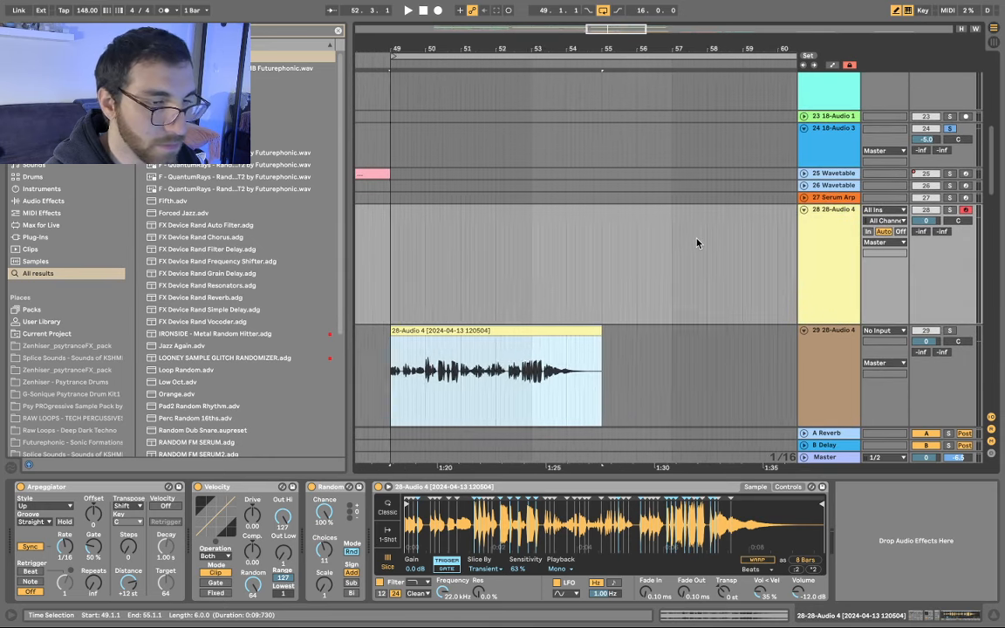
left_click(697, 242)
scroll(697, 243, "down", 2)
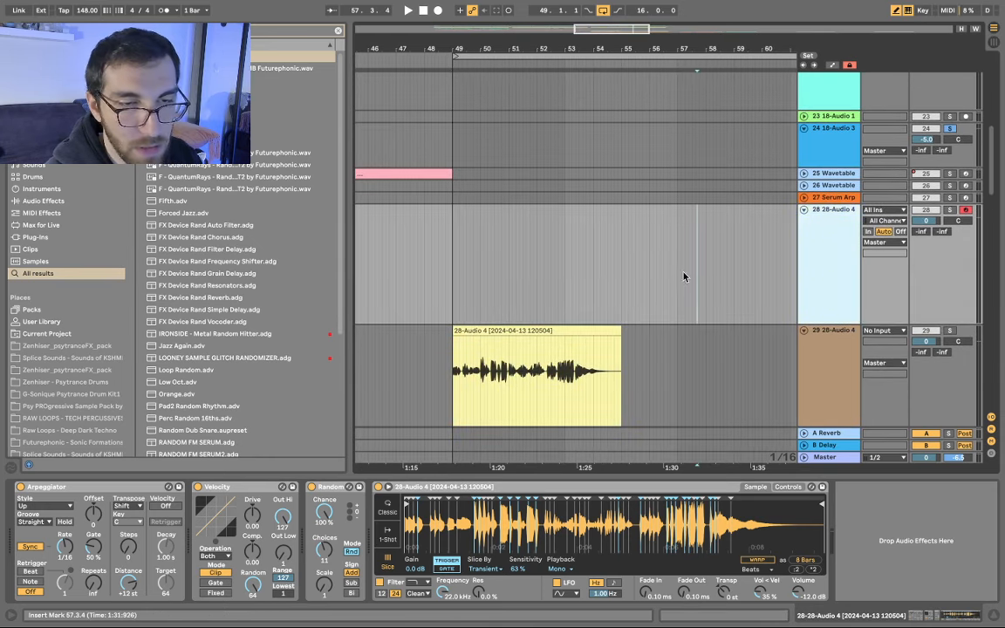
left_click(950, 130)
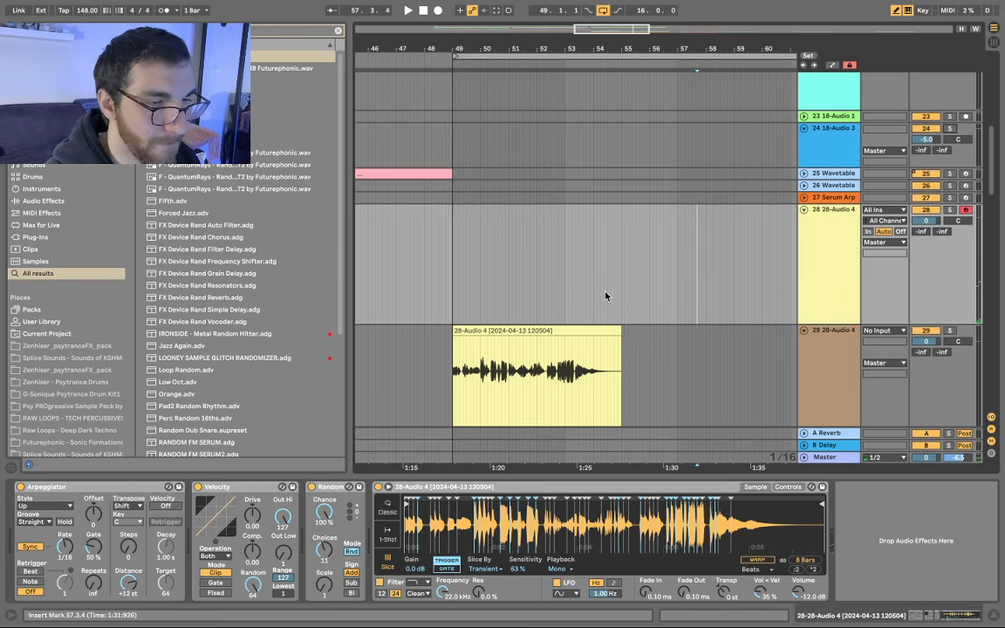
- Create an empty MIDI clip on track 28 near 48.2.4 and select roughly 47.3 to bar 49
double_click(438, 264)
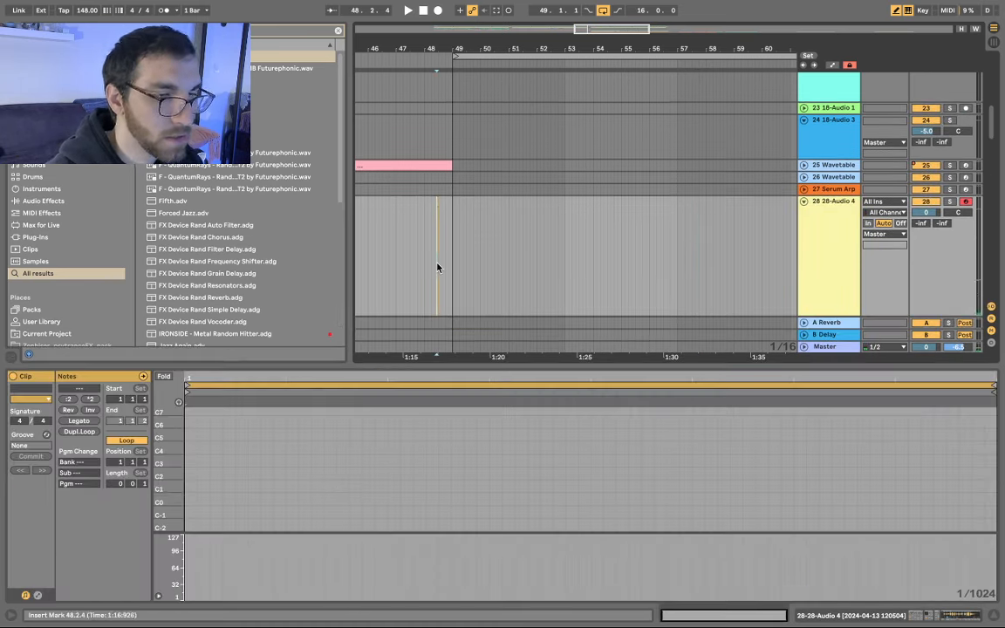
scroll(208, 470, "up", 4)
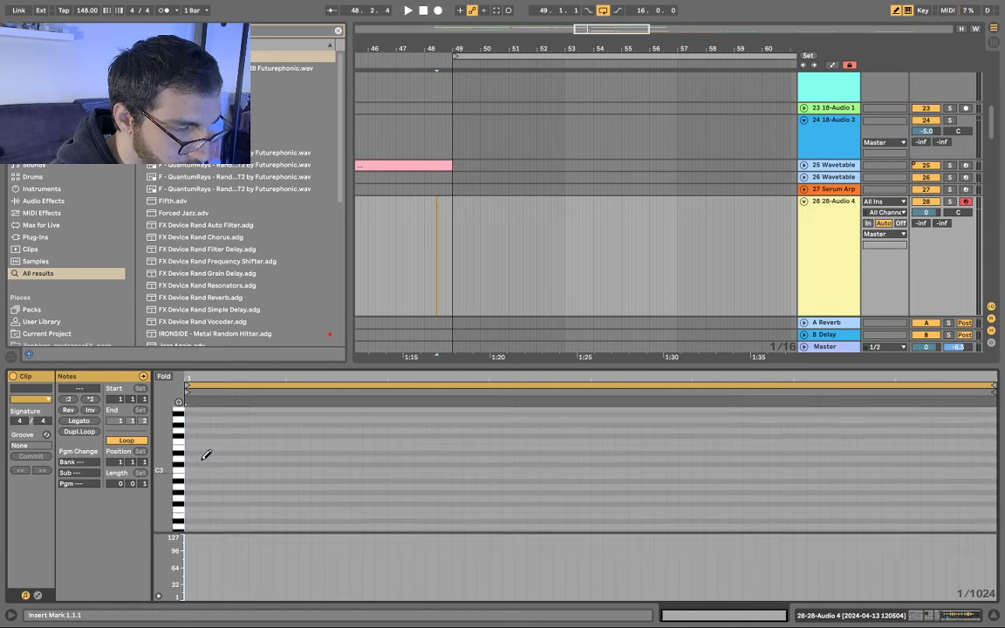
key("x")
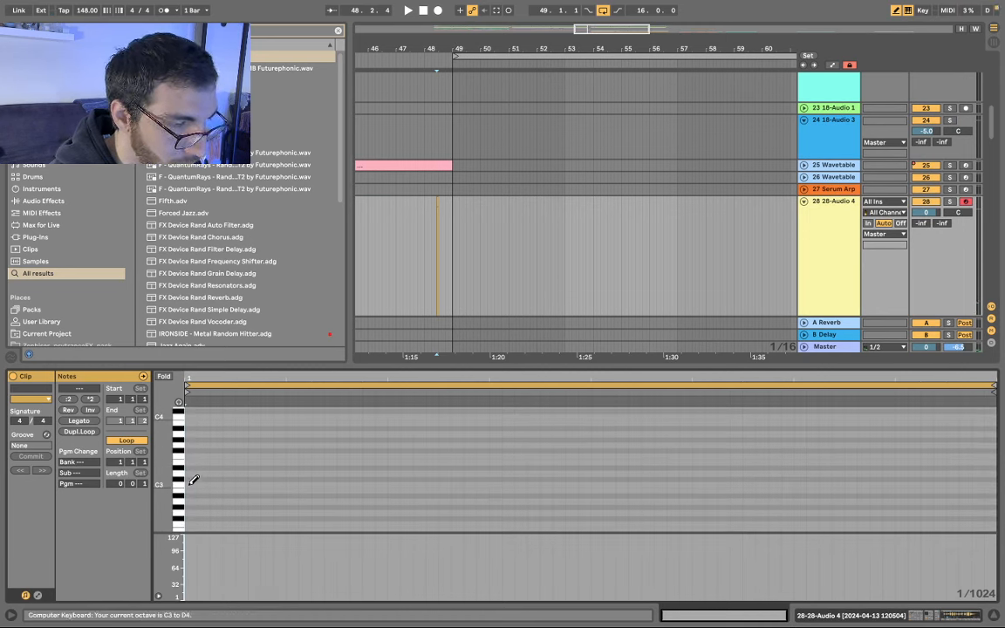
double_click(844, 238)
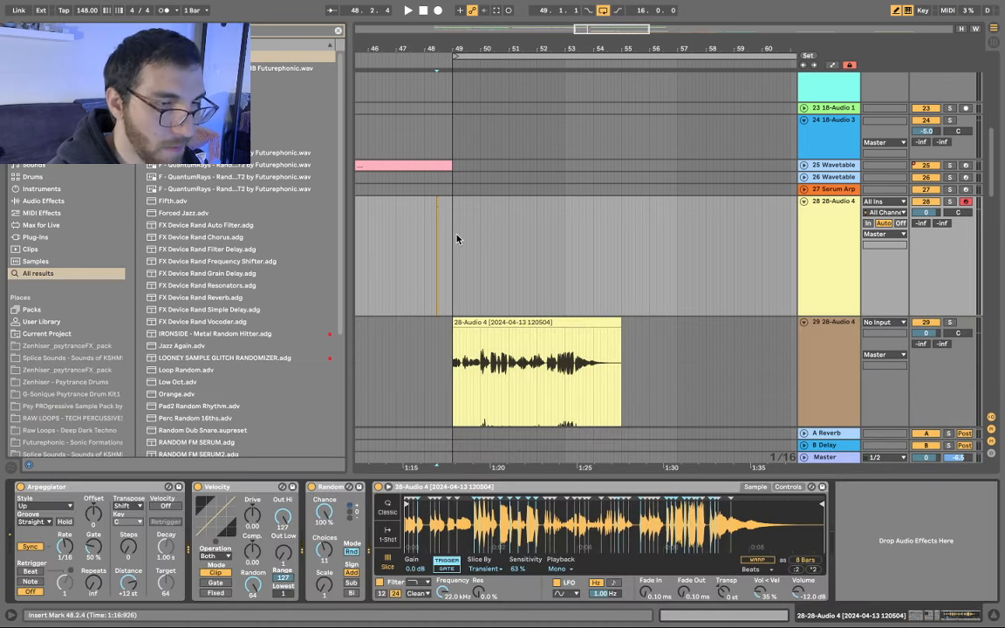
left_click_drag(456, 239, 412, 241)
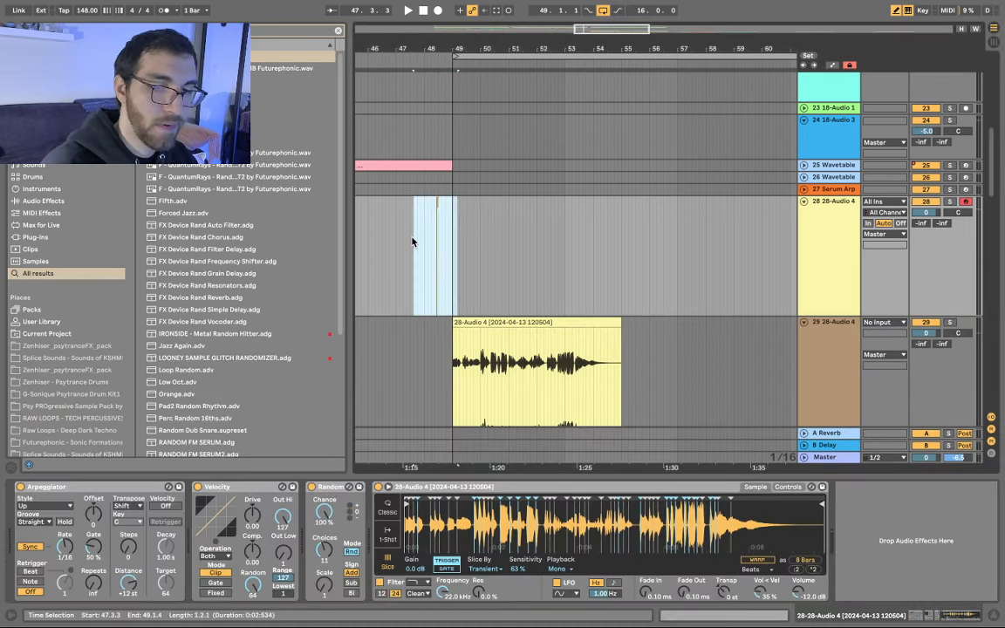
- Sweep Simpler's slice Sensitivity up and down while listening, raising it to 100%
left_click(543, 561)
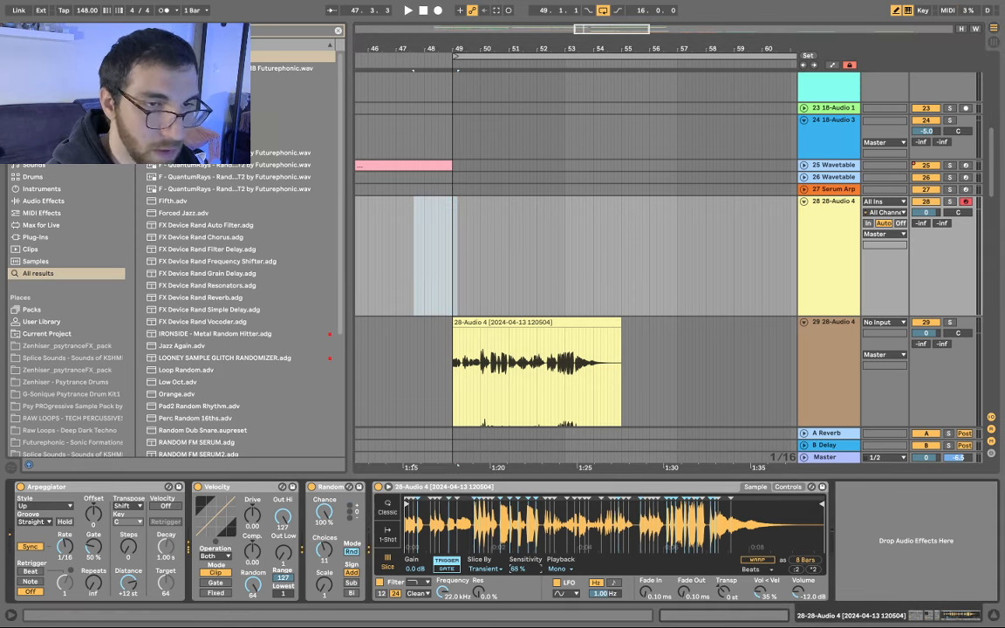
left_click_drag(524, 569, 525, 559)
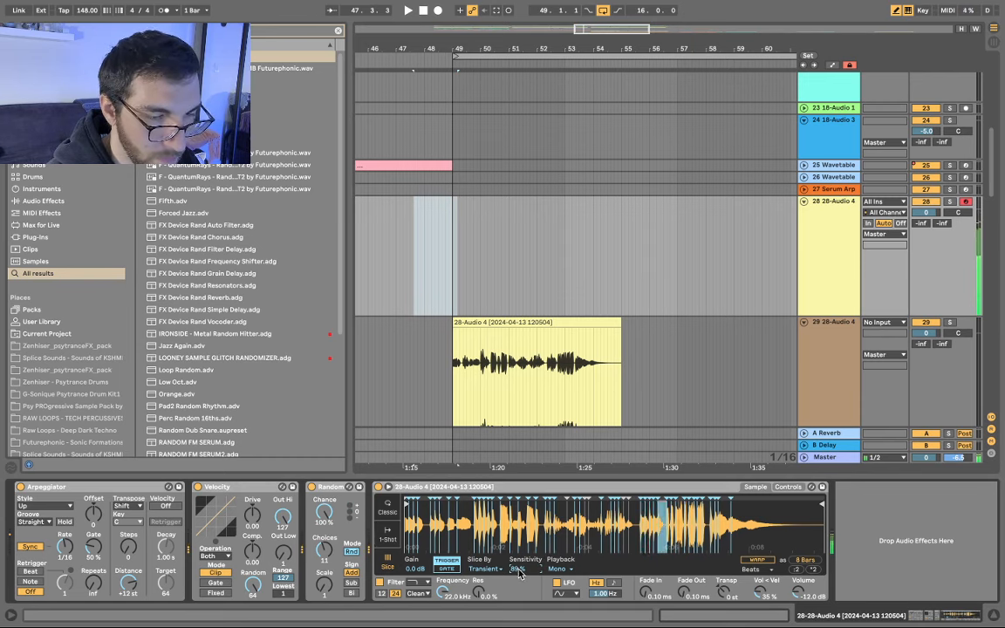
left_click_drag(525, 568, 525, 623)
left_click_drag(519, 569, 519, 523)
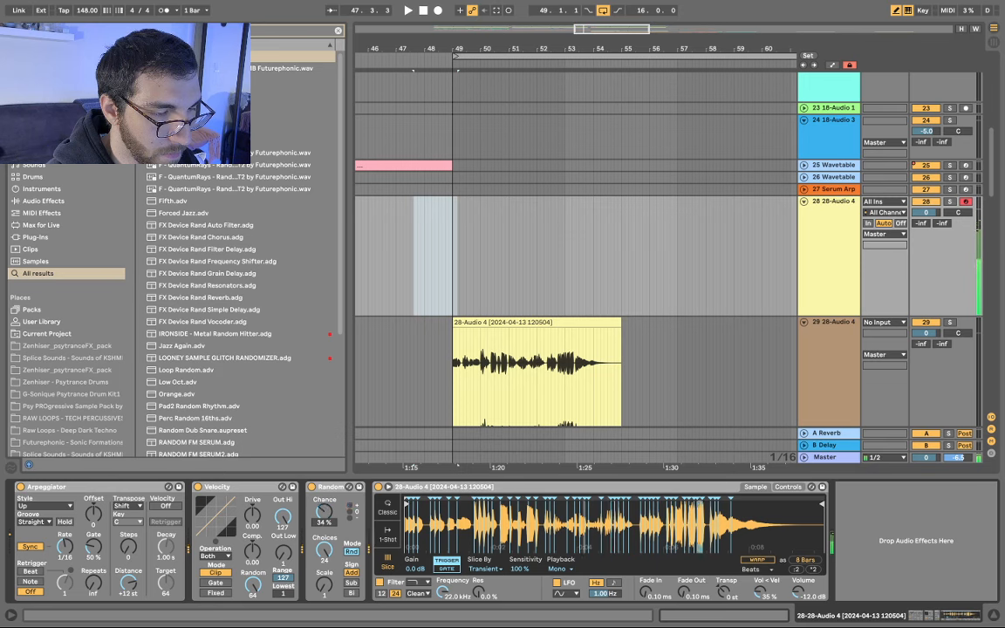
mouse_move(518, 569)
left_mouse_down()
mouse_move(518, 594)
mouse_move(518, 552)
left_mouse_up()
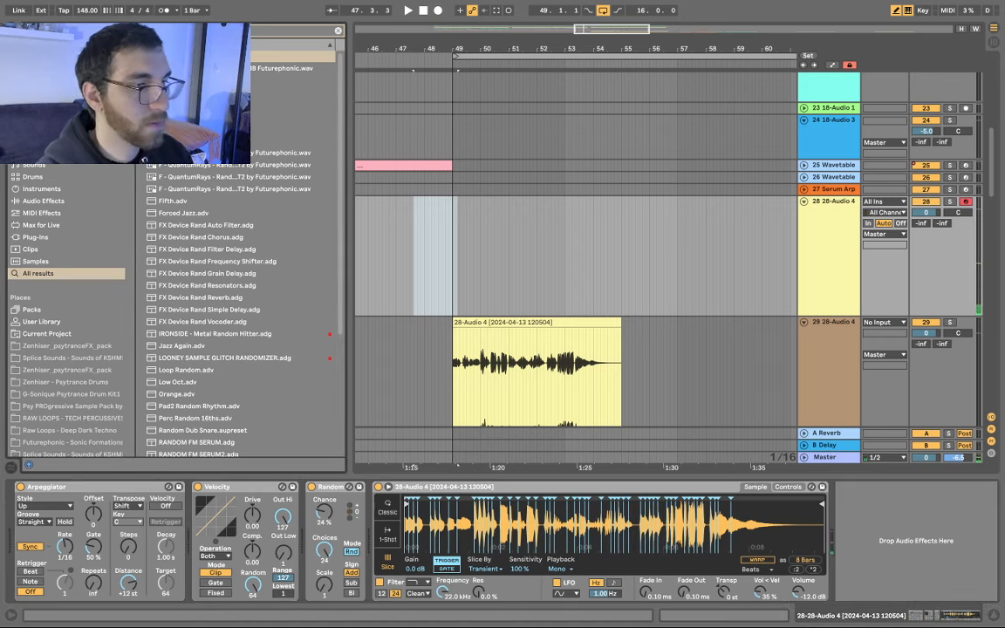
- Load the GClip hard clipper after Simpler, enable 2x oversampling, and lower its clip threshold
mouse_move(3, 7)
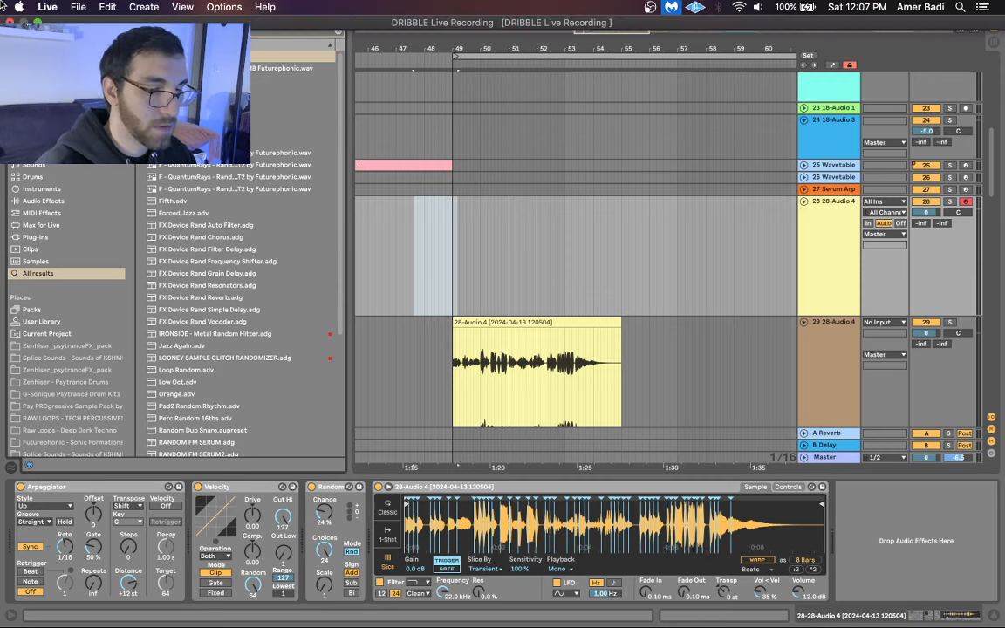
key("super+f")
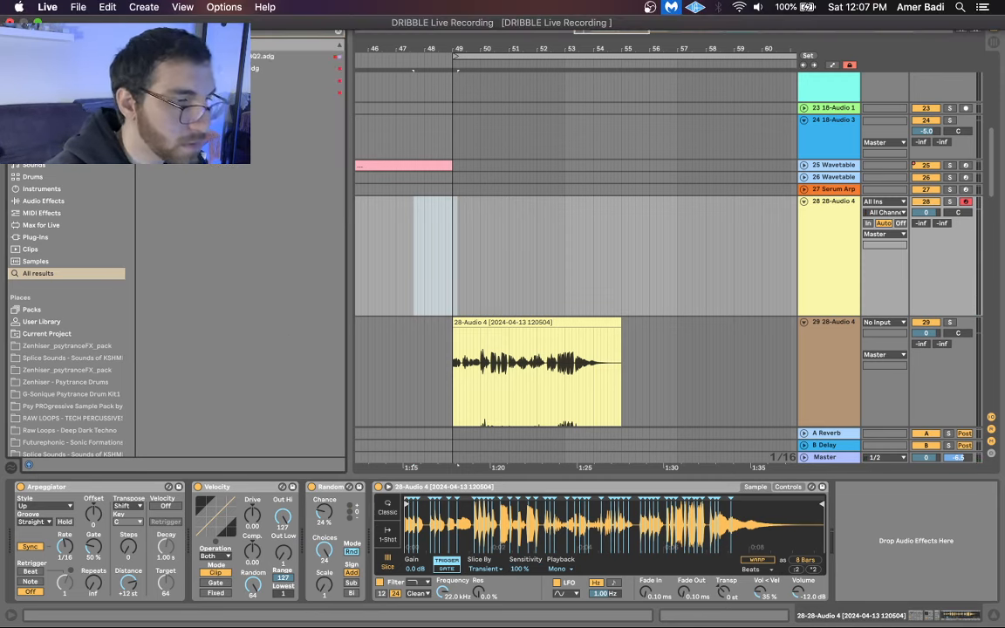
left_click(200, 92)
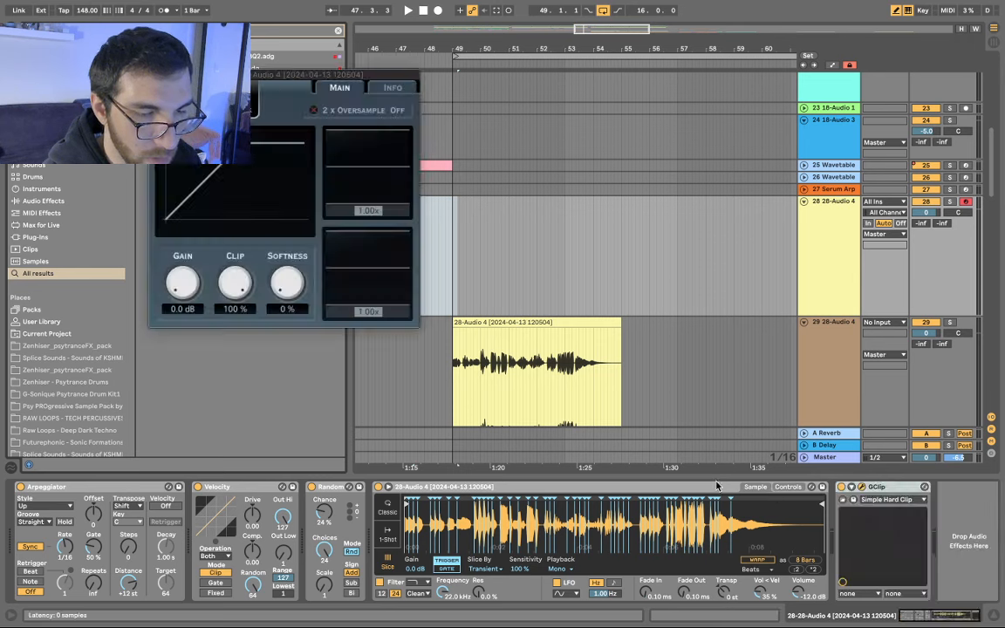
left_click(350, 112)
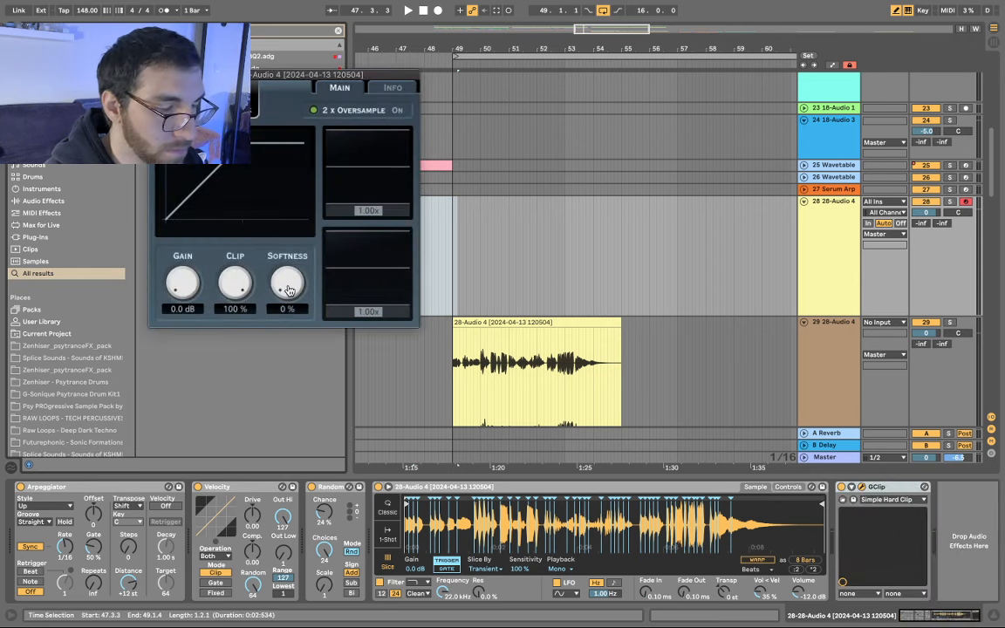
left_click_drag(234, 281, 223, 330)
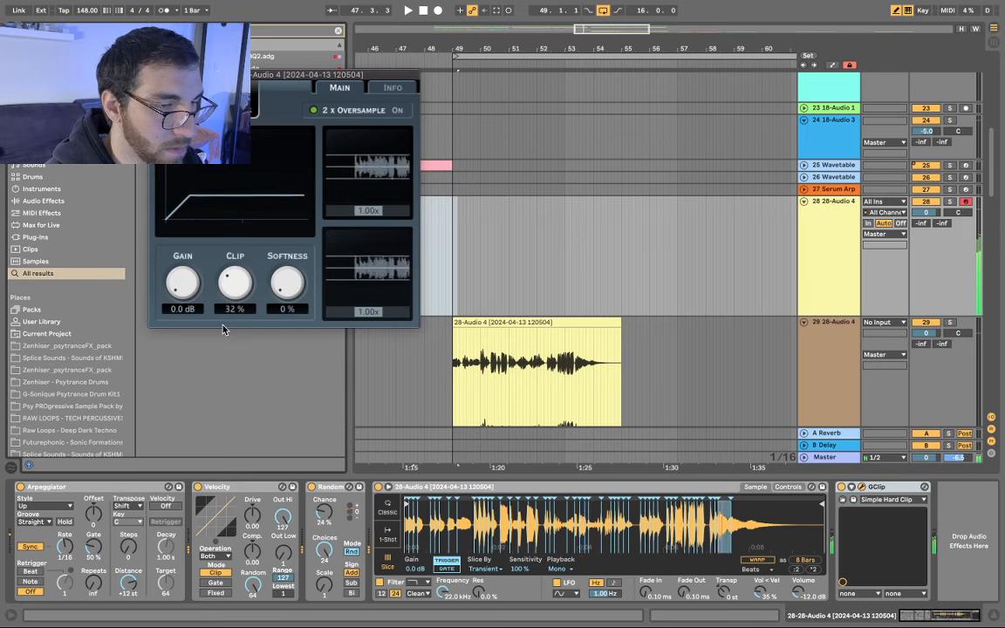
- Close the GClip plugin window and scroll back through the arrangement
left_click(155, 75)
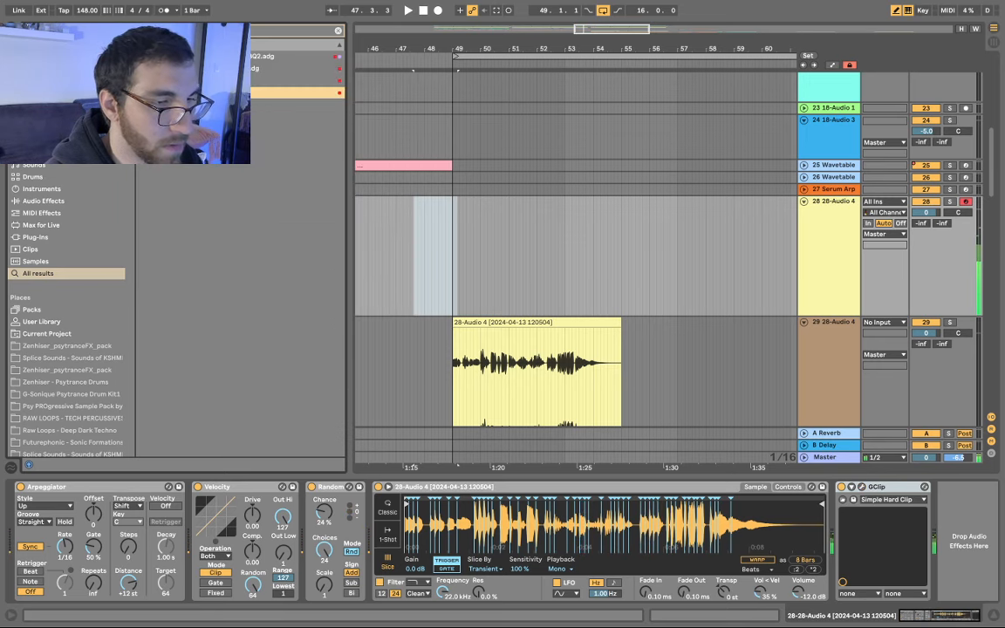
scroll(700, 267, "down", 3)
scroll(538, 235, "left", 3)
- Play and stop the selected stretch, then drag the track 29 clip later toward bar 69
scroll(519, 231, "right", 2)
key("space")
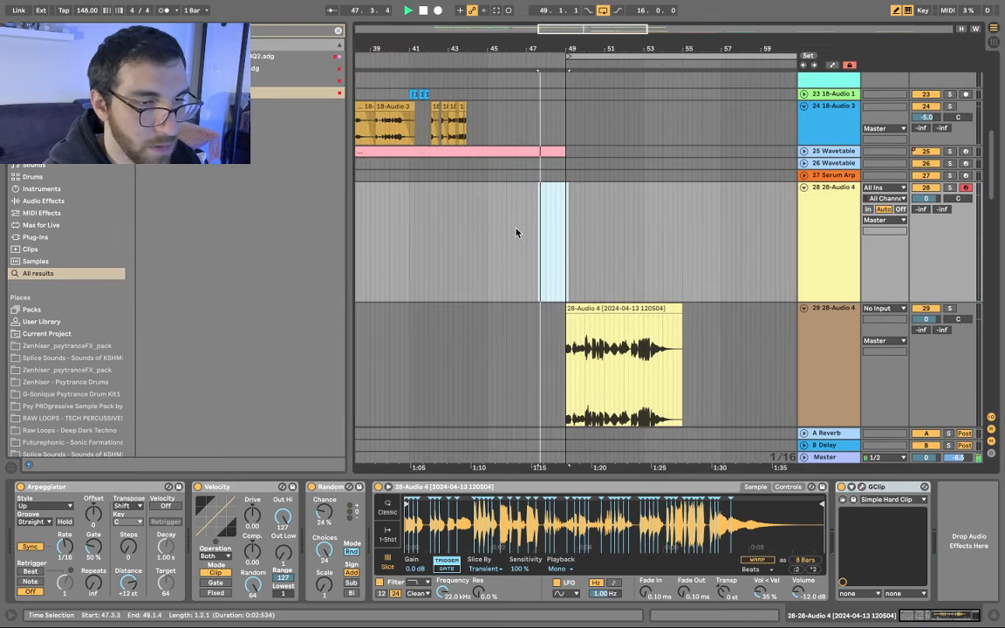
scroll(613, 228, "right", 1)
scroll(621, 237, "down", 4)
key("space")
left_click(926, 268)
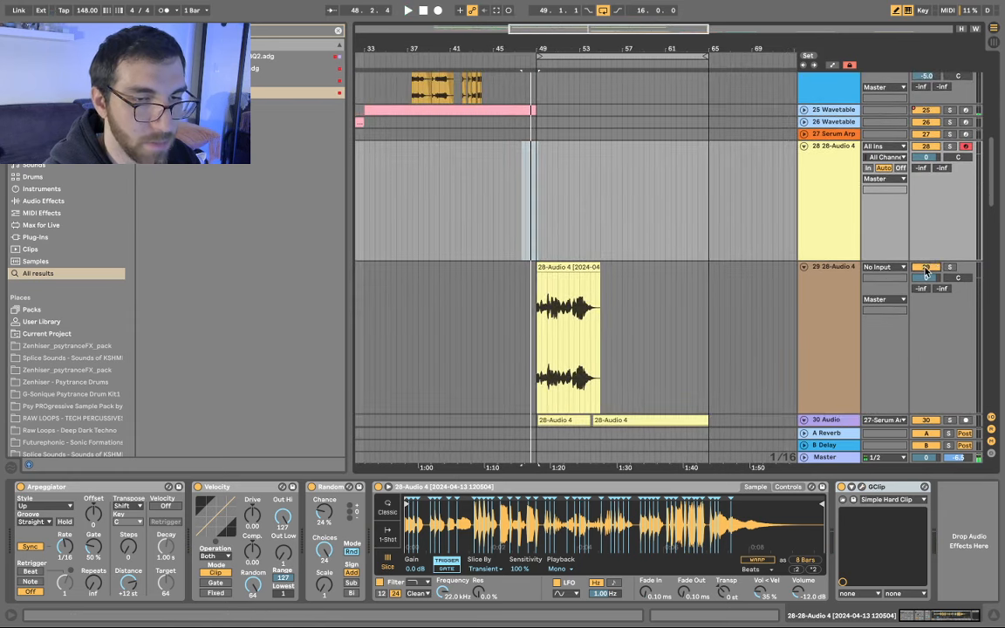
scroll(539, 277, "down", 2)
scroll(540, 277, "right", 1)
left_click_drag(522, 202, 726, 218)
key("x")
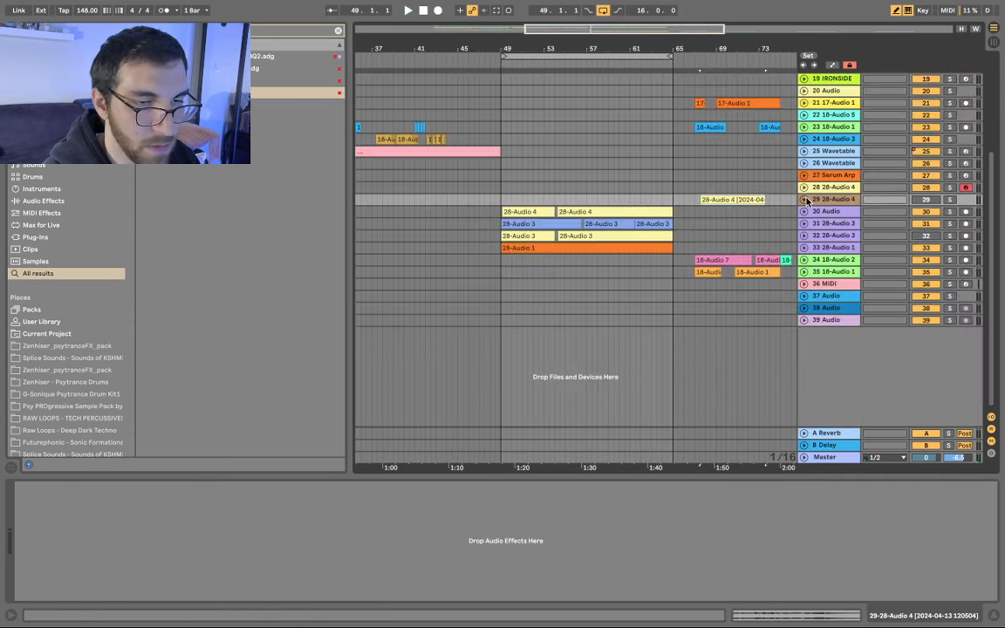
- Set the grid to 1/32 and drag everything from bar 49 onward, tracks 15–39, to the right
right_click(584, 140)
left_click(702, 281)
scroll(465, 231, "up", 5)
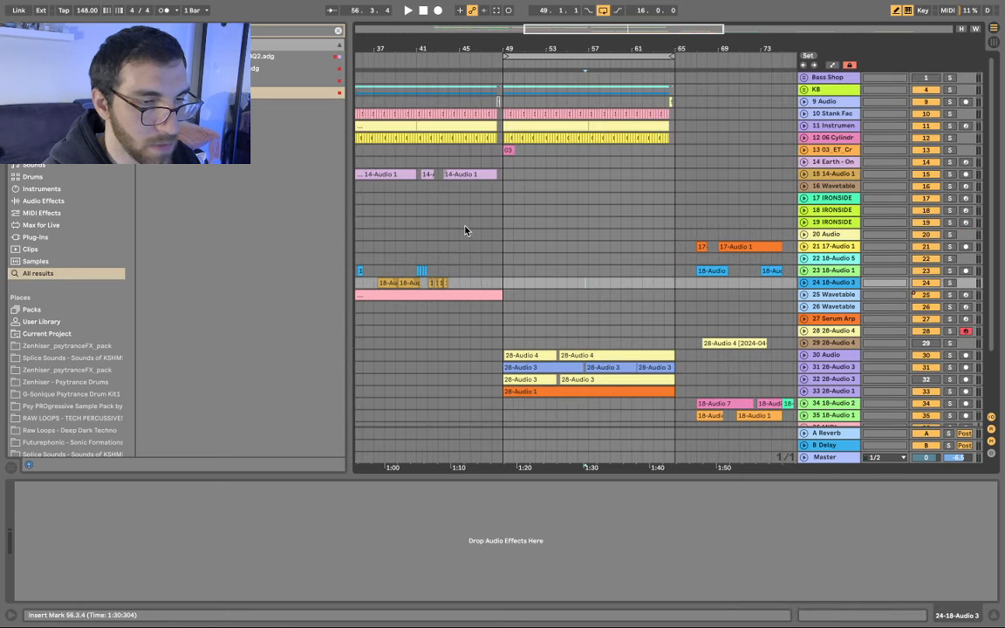
left_click(504, 174)
scroll(557, 195, "down", 4)
scroll(556, 195, "right", 2)
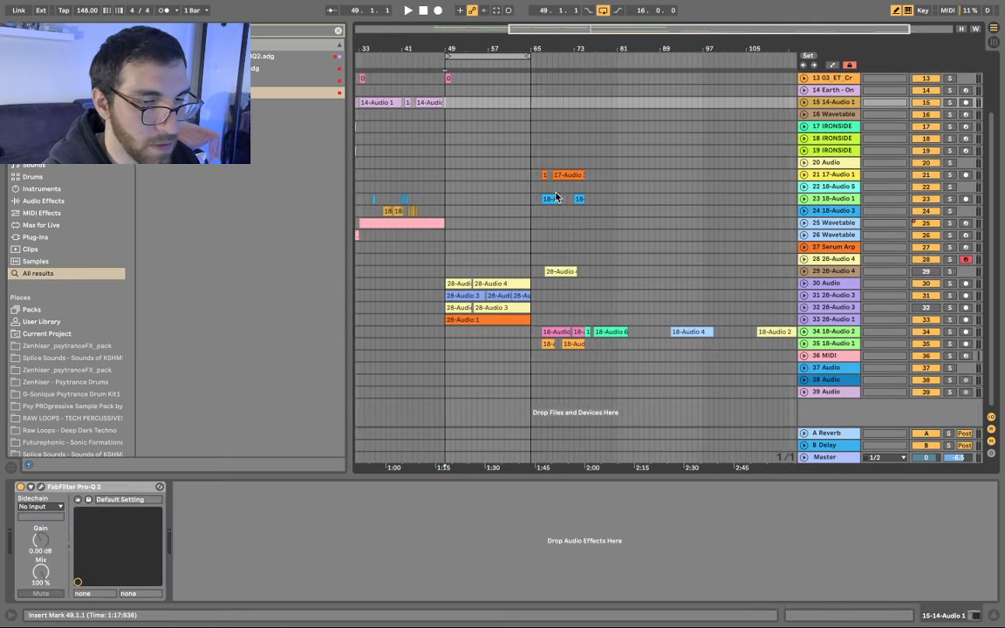
left_click_drag(573, 400, 783, 399)
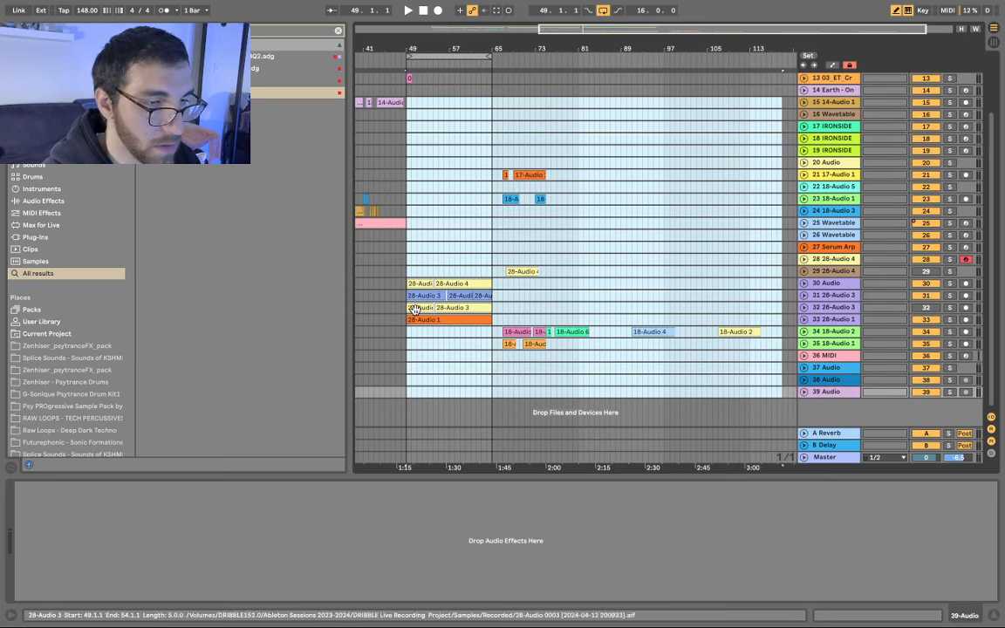
left_click_drag(414, 283, 551, 289)
scroll(408, 234, "up", 5)
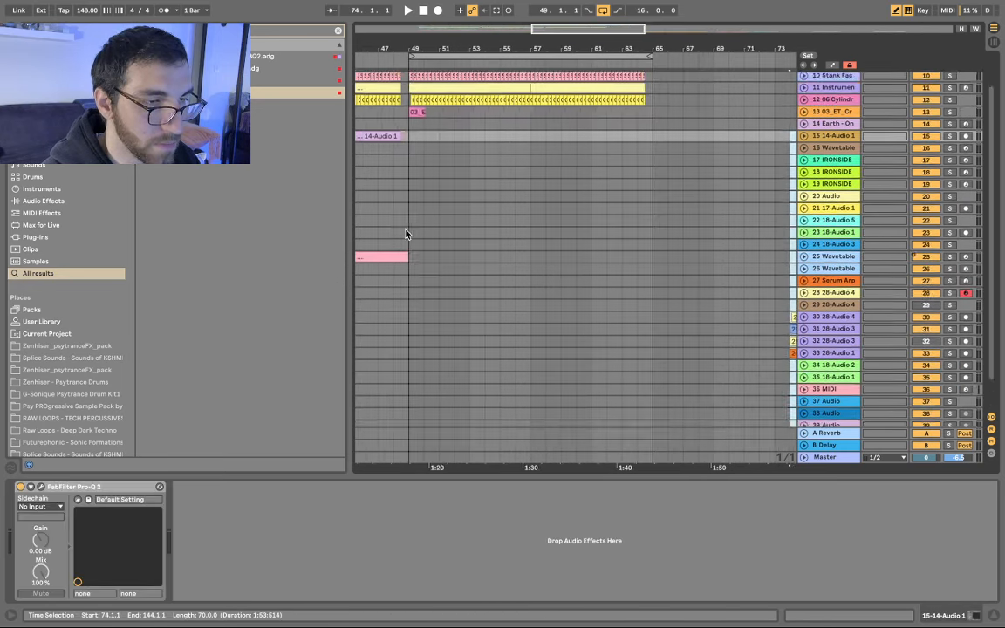
- Play back from bar 45 and unfold track 28 into a tall lane
left_click(414, 232)
key("Left")
key("Left")
key("Left")
key("Left")
key("space")
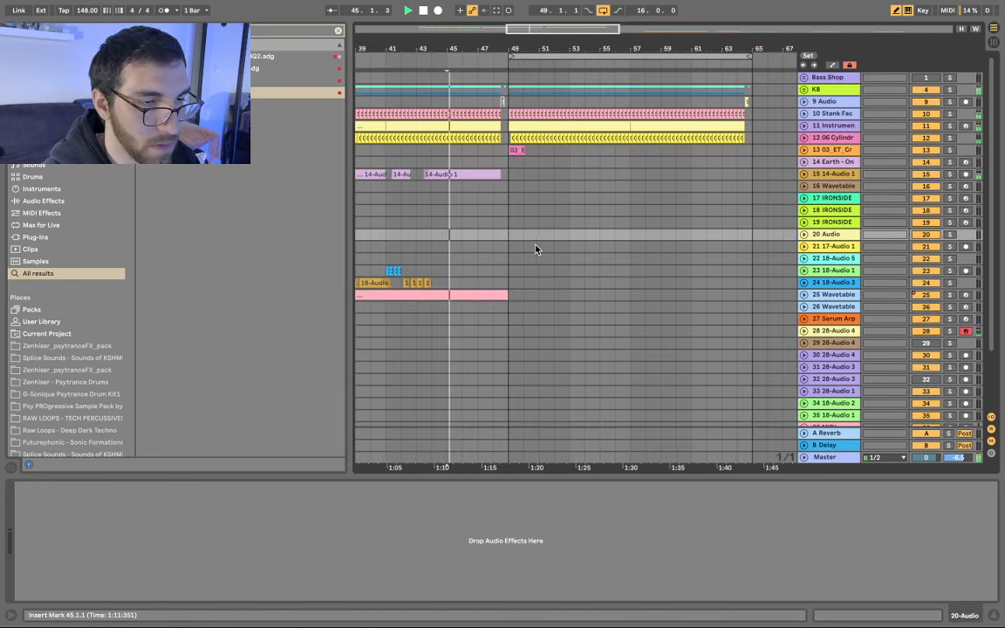
scroll(488, 242, "down", 1)
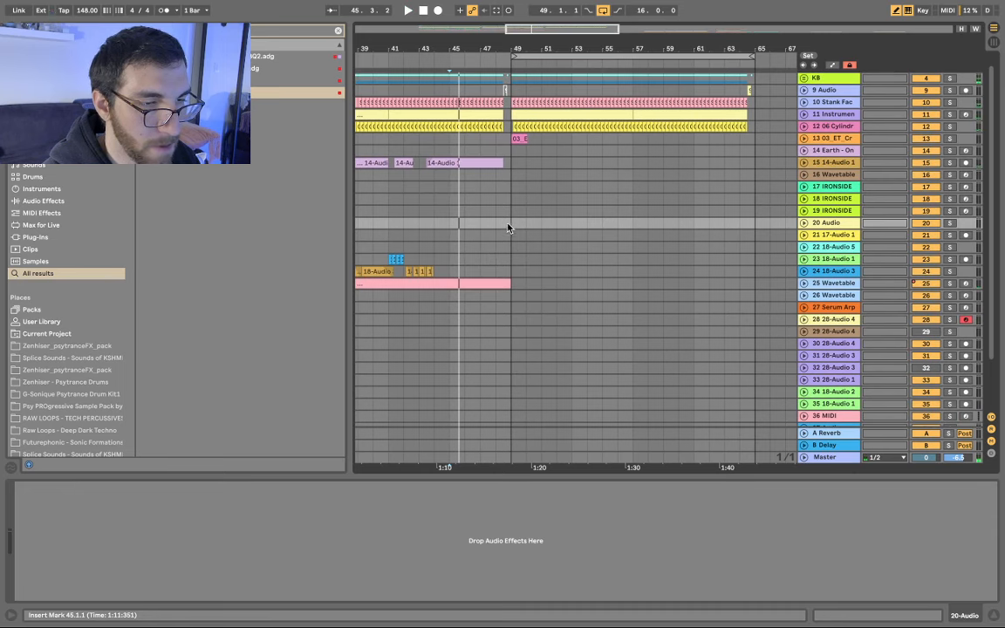
scroll(561, 253, "down", 1)
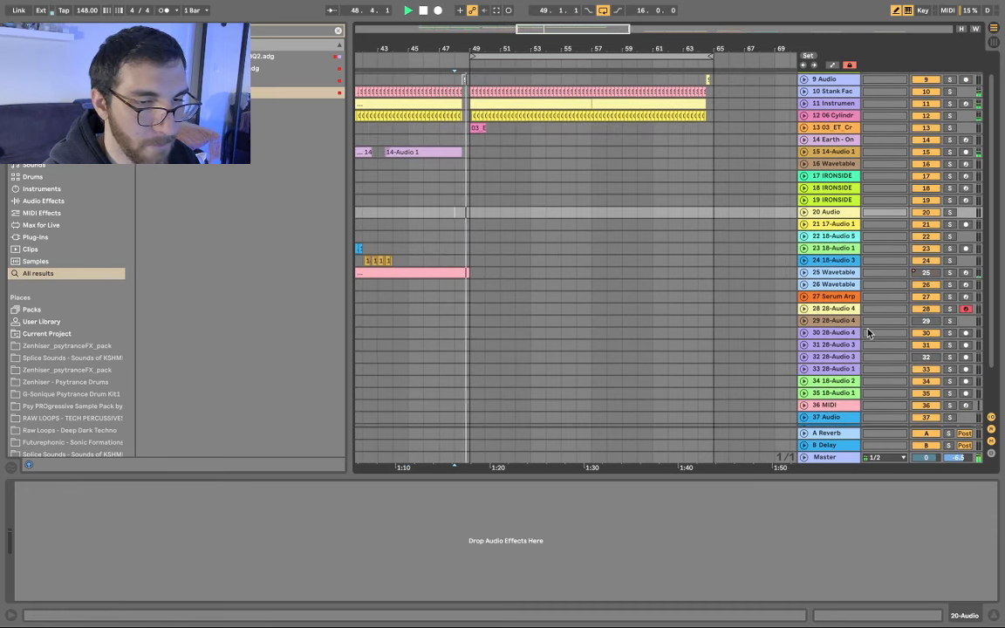
left_click(804, 309)
scroll(554, 347, "down", 5)
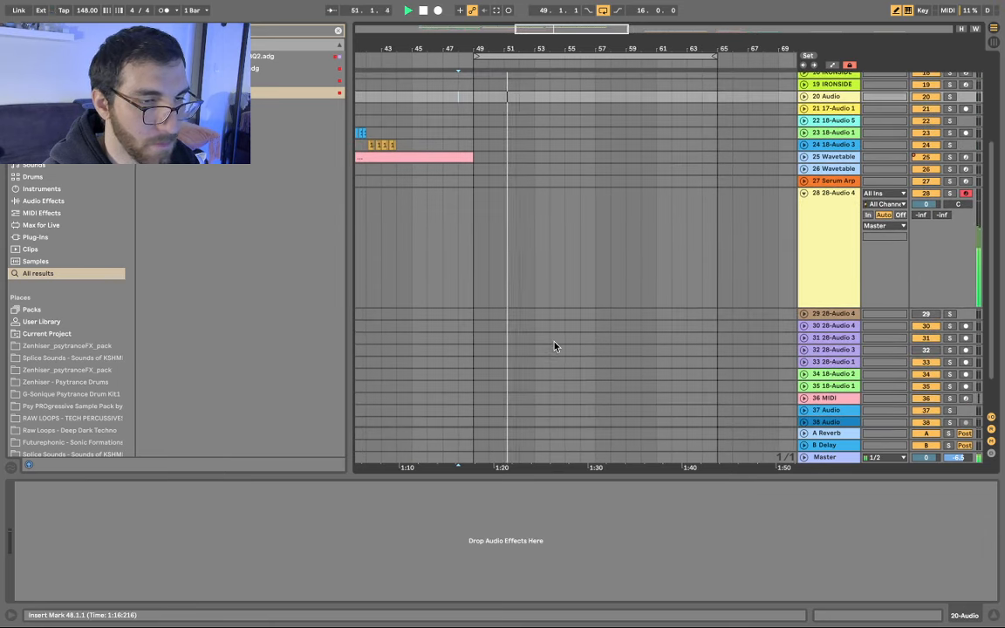
- On track 28, raise Simpler's Sensitivity to 100%, set Random's Sign to Sub and Chance to 100%
left_click(856, 245)
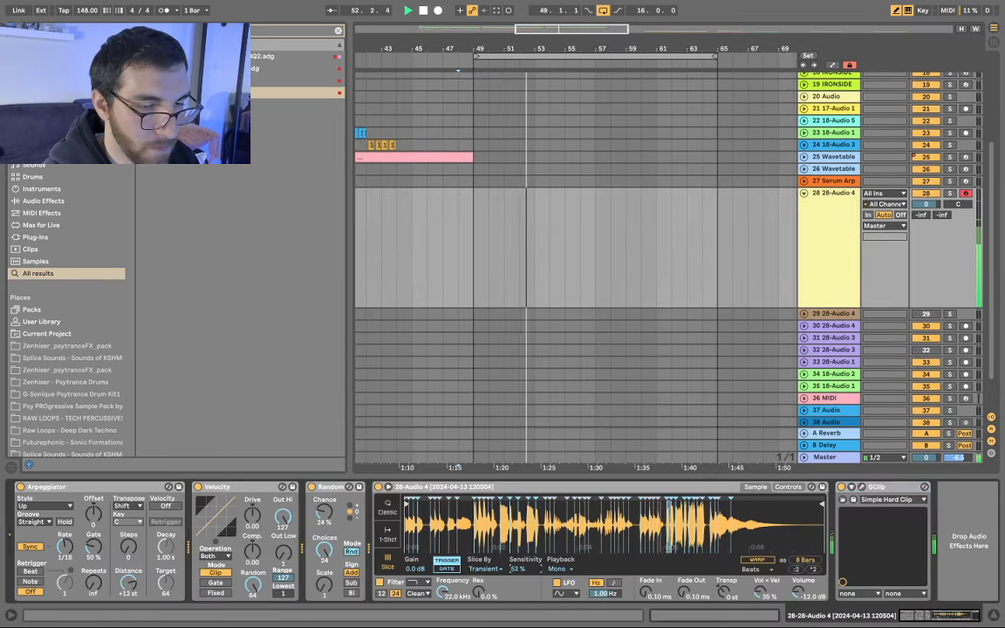
left_click_drag(519, 569, 520, 502)
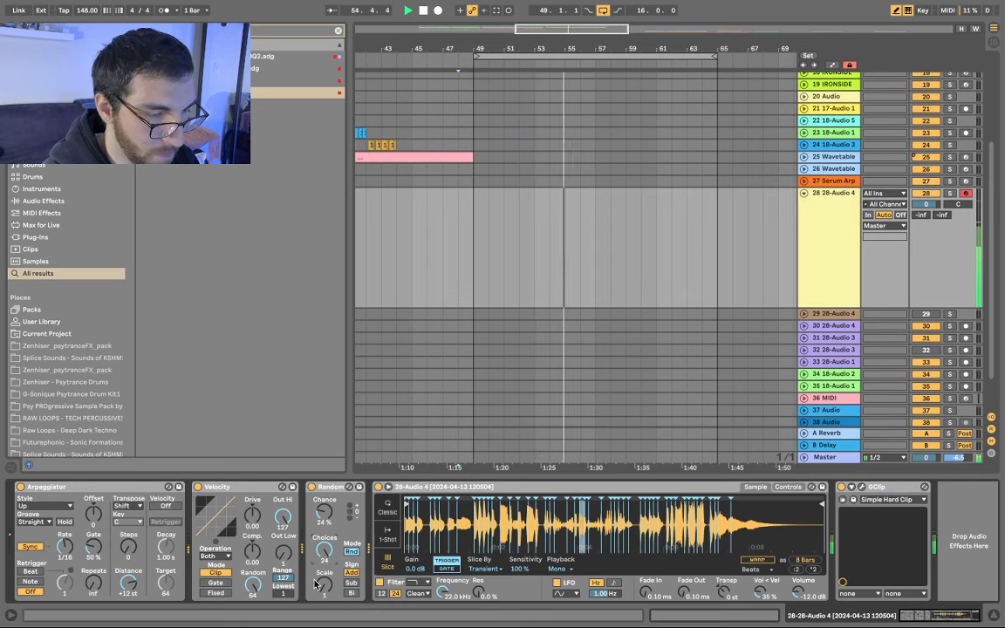
left_click(351, 592)
left_click(352, 583)
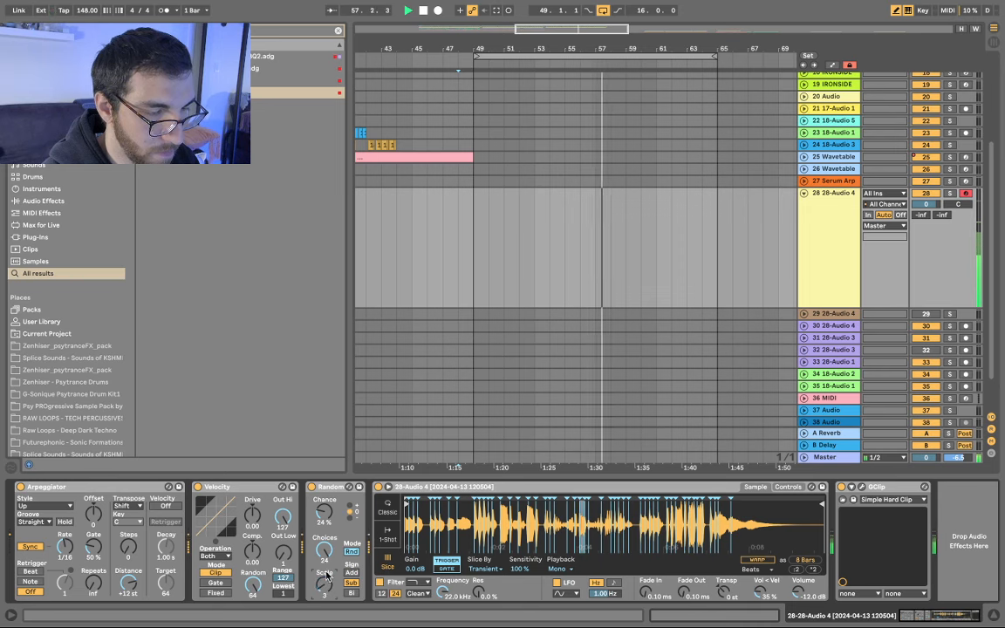
left_click_drag(325, 554, 325, 462)
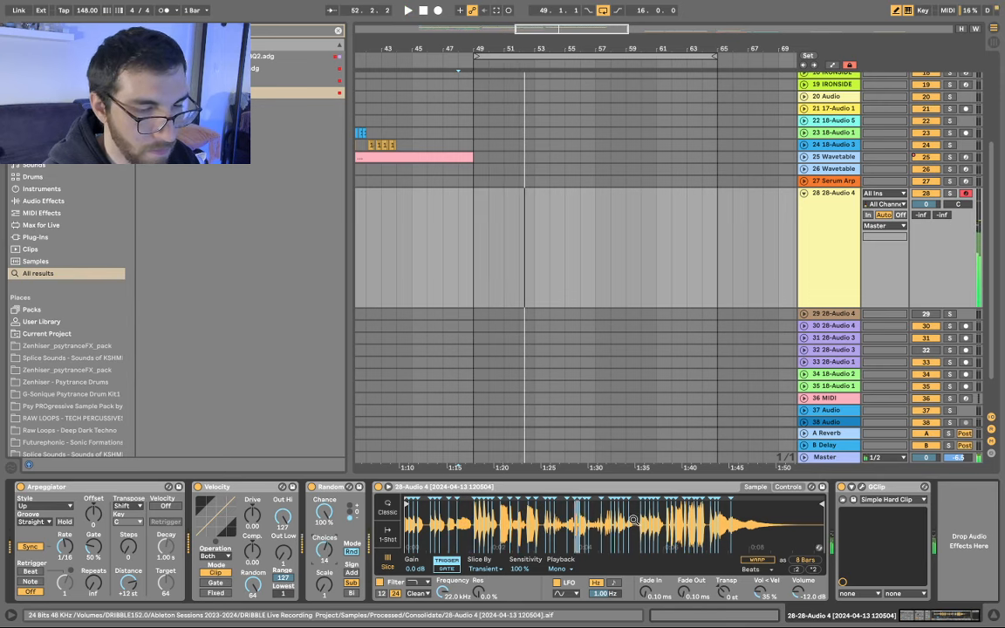
- Inspect Simpler's waveform zoomed in, set slice Sensitivity to 70%, and start a new browser search
left_click_drag(633, 520, 633, 536)
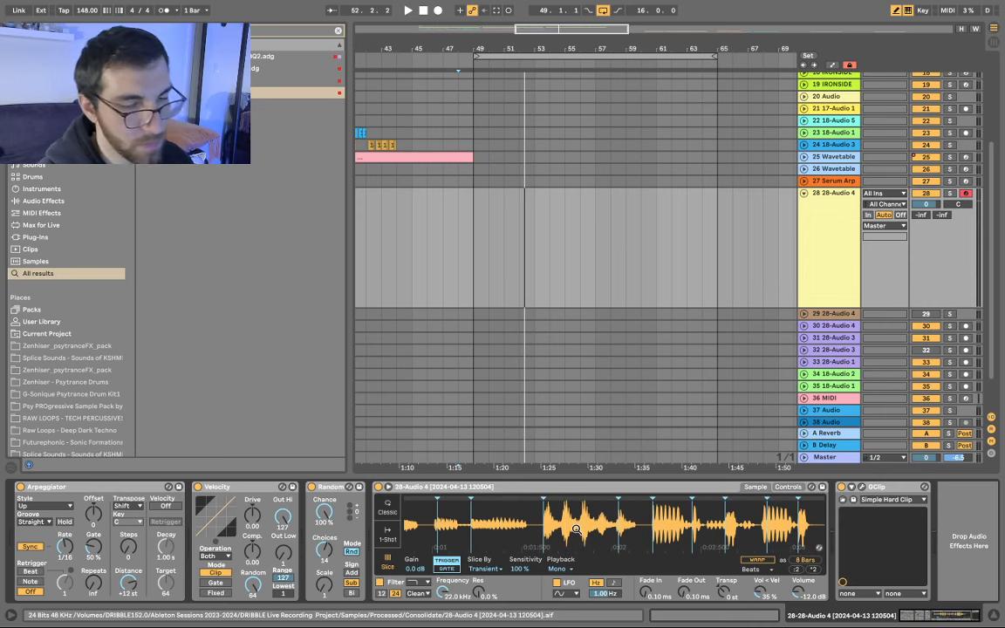
scroll(576, 529, "right", 5)
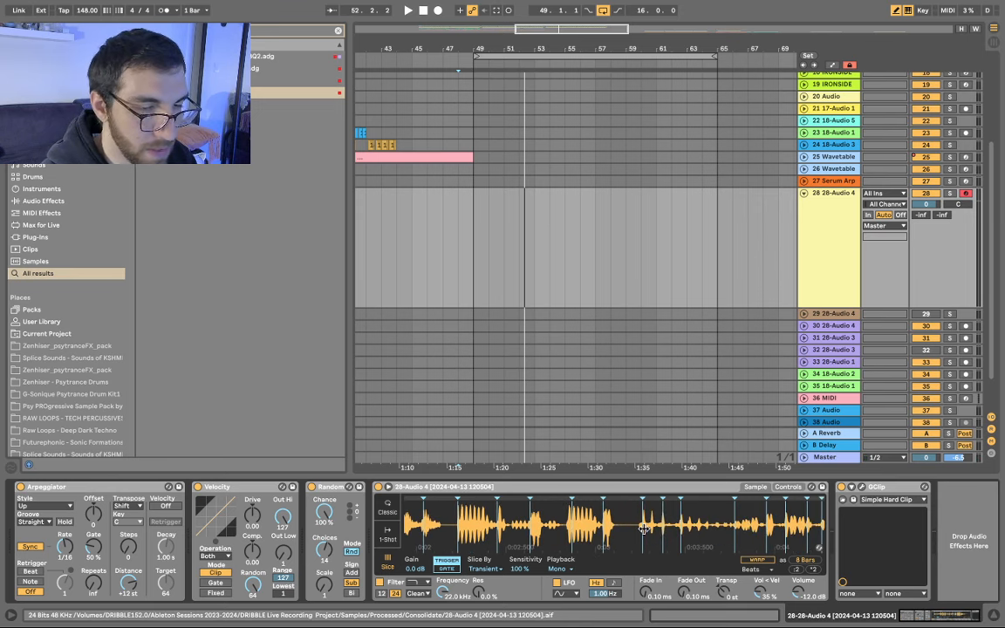
scroll(613, 508, "right", 3)
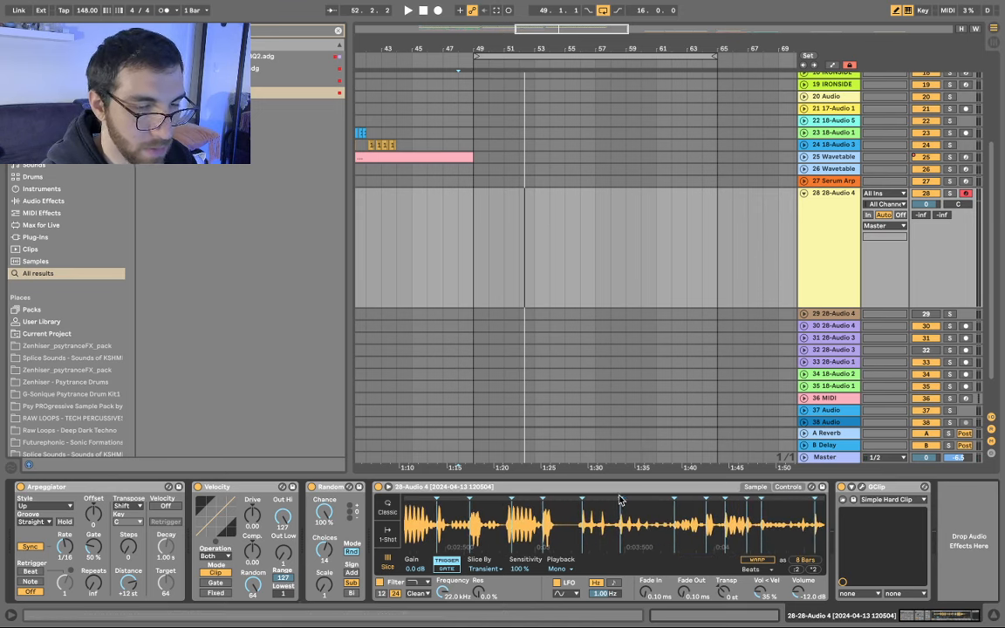
scroll(639, 520, "right", 7)
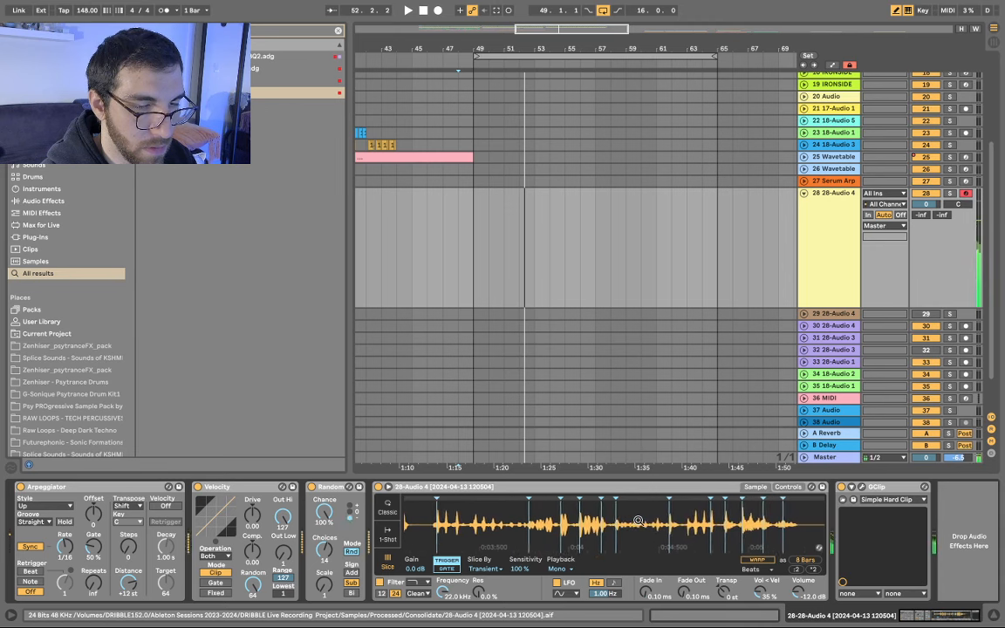
left_click_drag(638, 521, 638, 454)
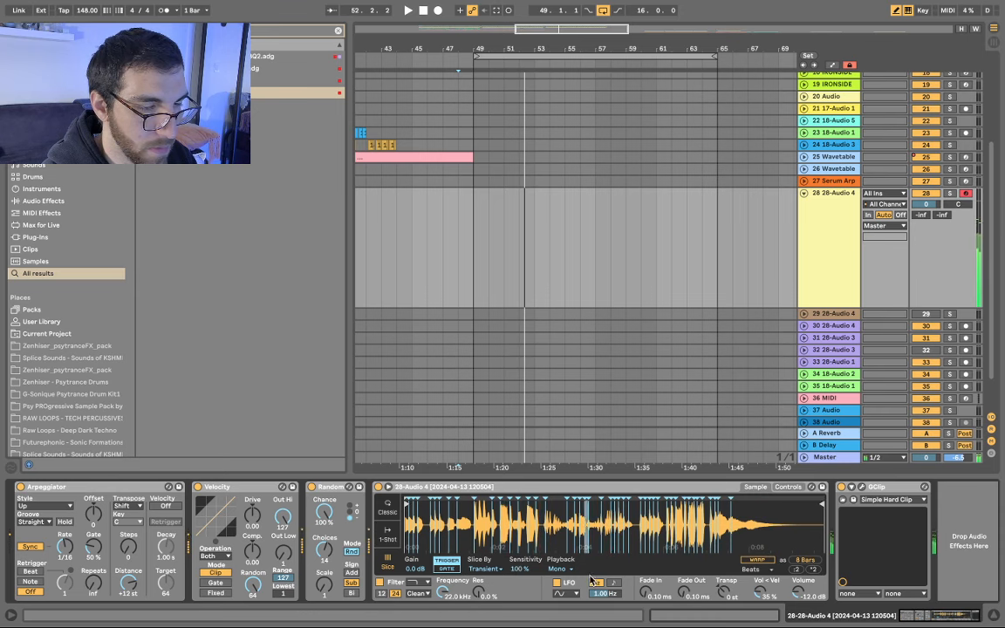
mouse_move(519, 569)
left_mouse_down()
mouse_move(519, 602)
mouse_move(519, 590)
left_mouse_up()
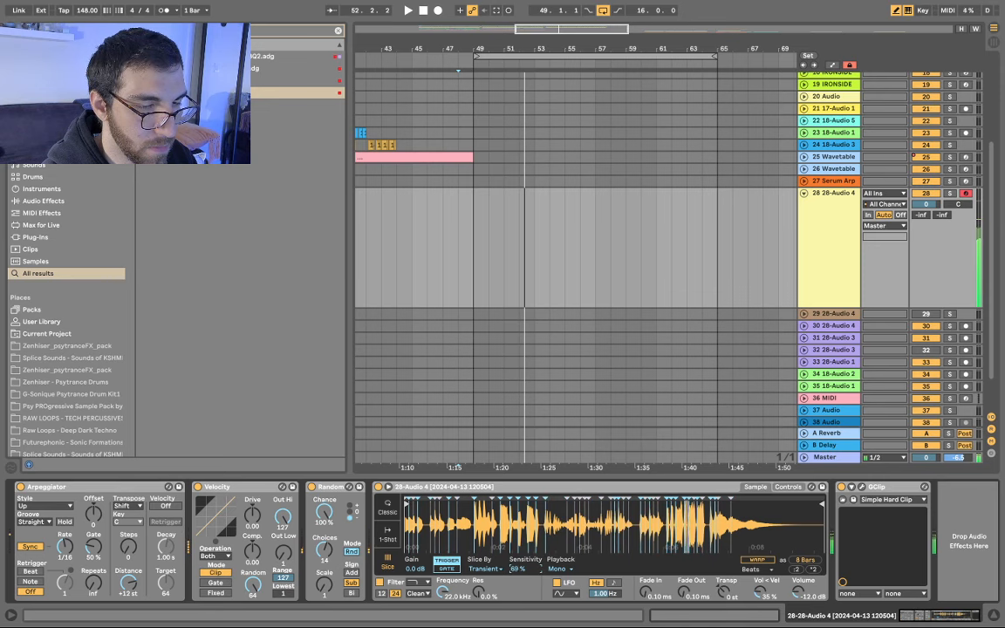
left_click_drag(521, 569, 522, 567)
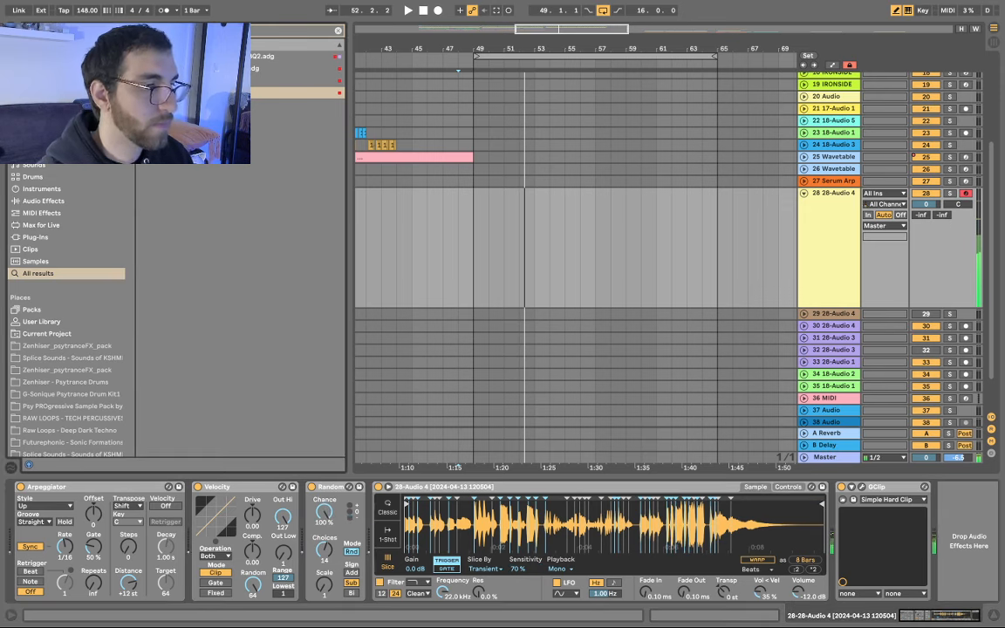
key("super+f")
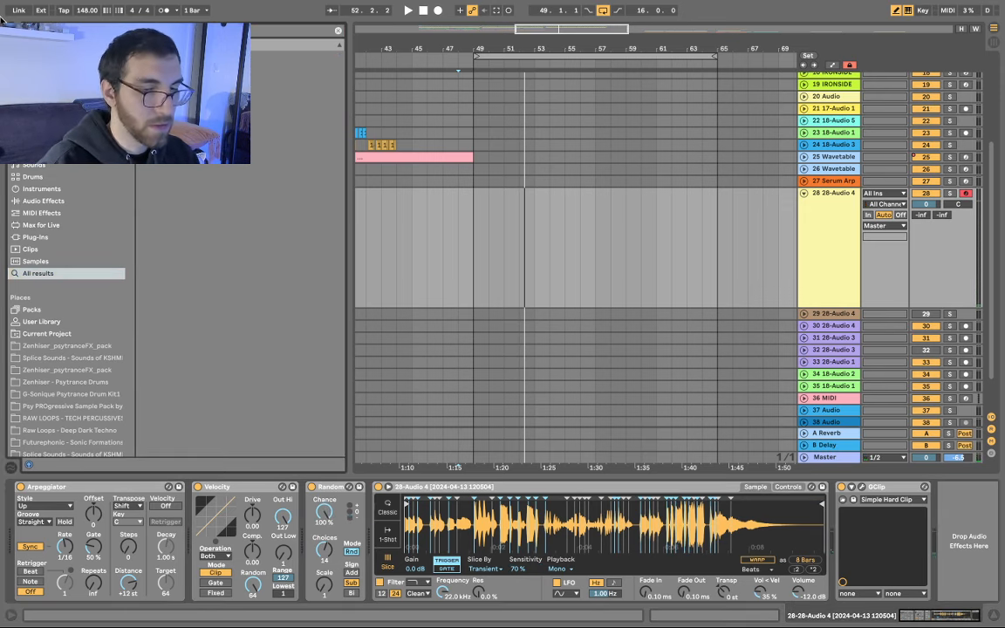
key("super+f")
- Insert a Glue Compressor after Simpler with threshold -16.5 dB and makeup 3.17 dB, then clear the search
type("glue")
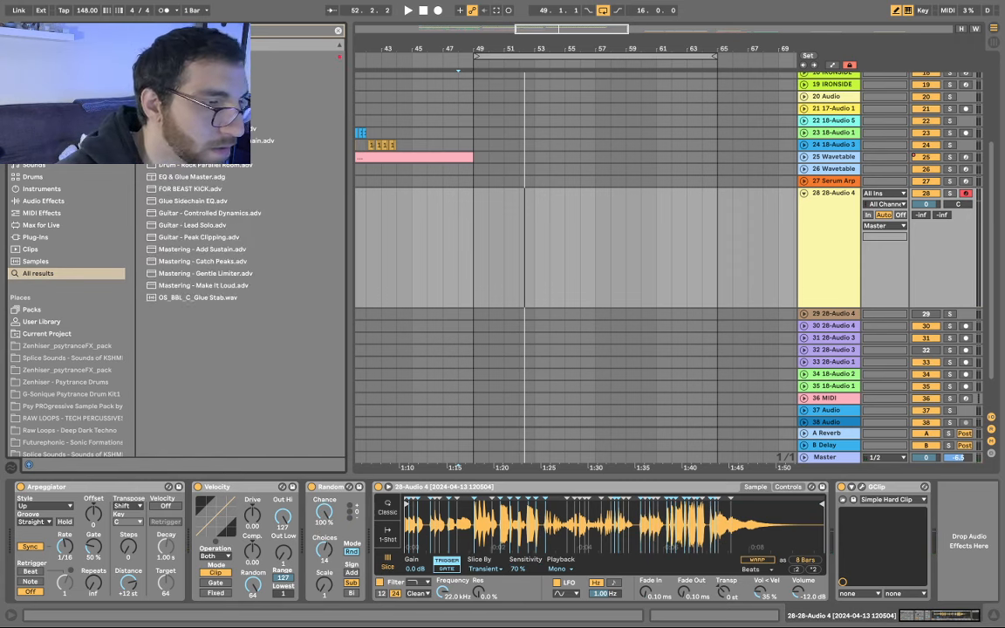
left_click_drag(196, 57, 959, 536)
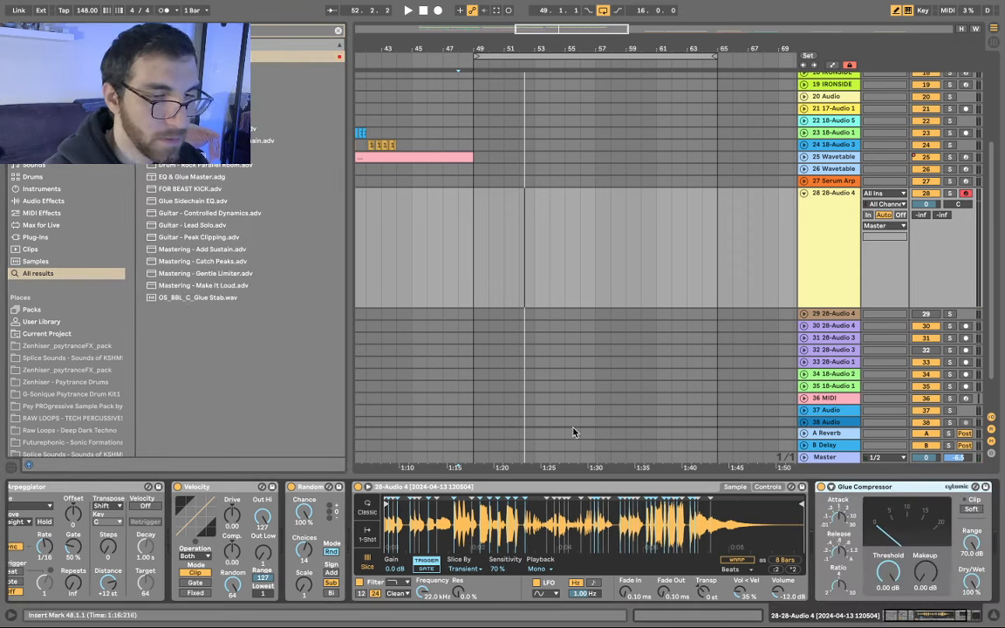
left_click_drag(888, 572, 888, 616)
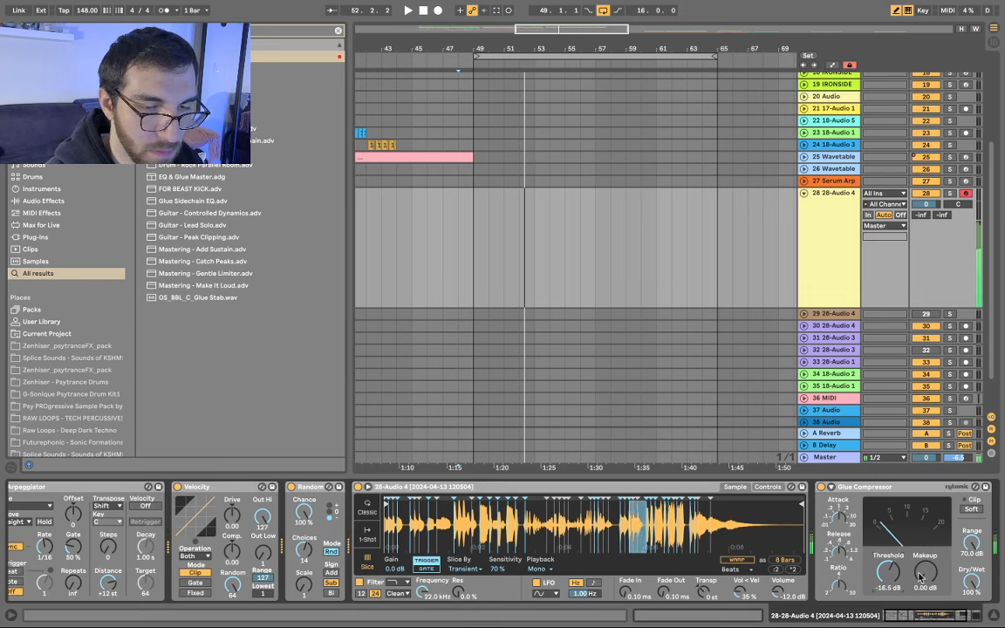
left_click_drag(925, 572, 925, 555)
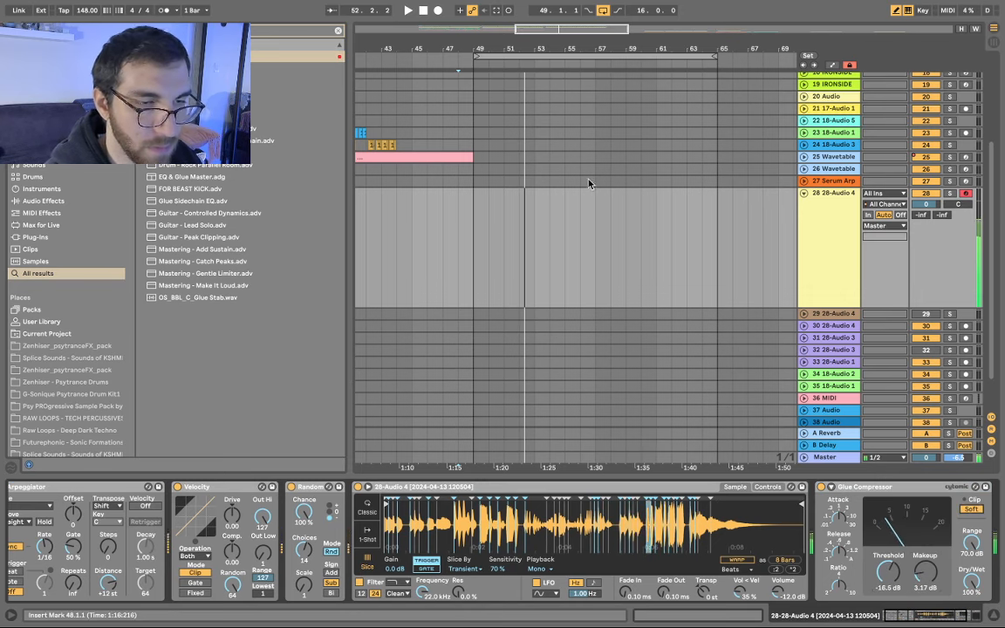
left_click(458, 225)
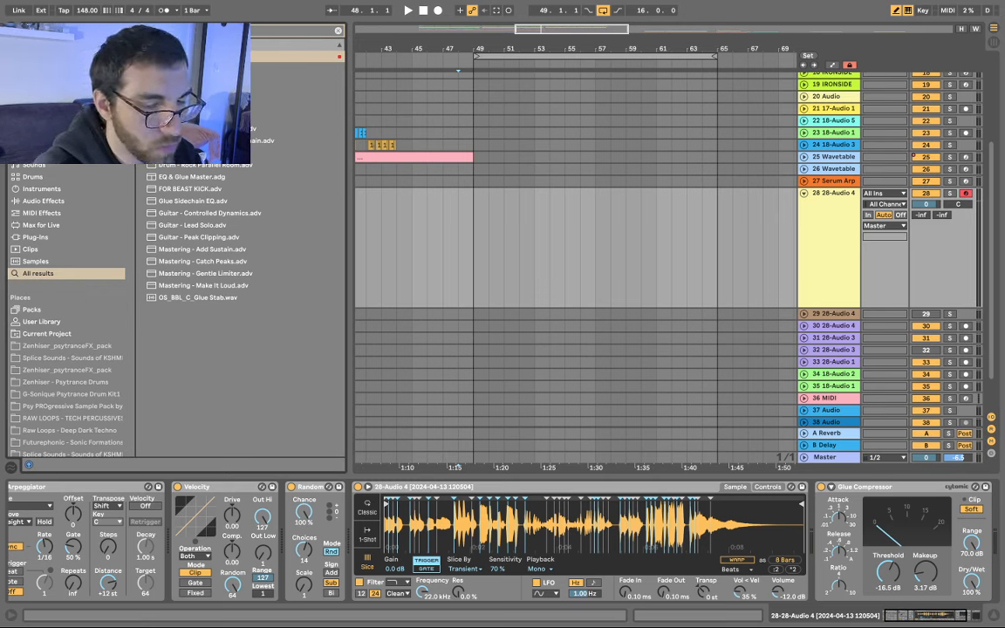
key("BackSpace")
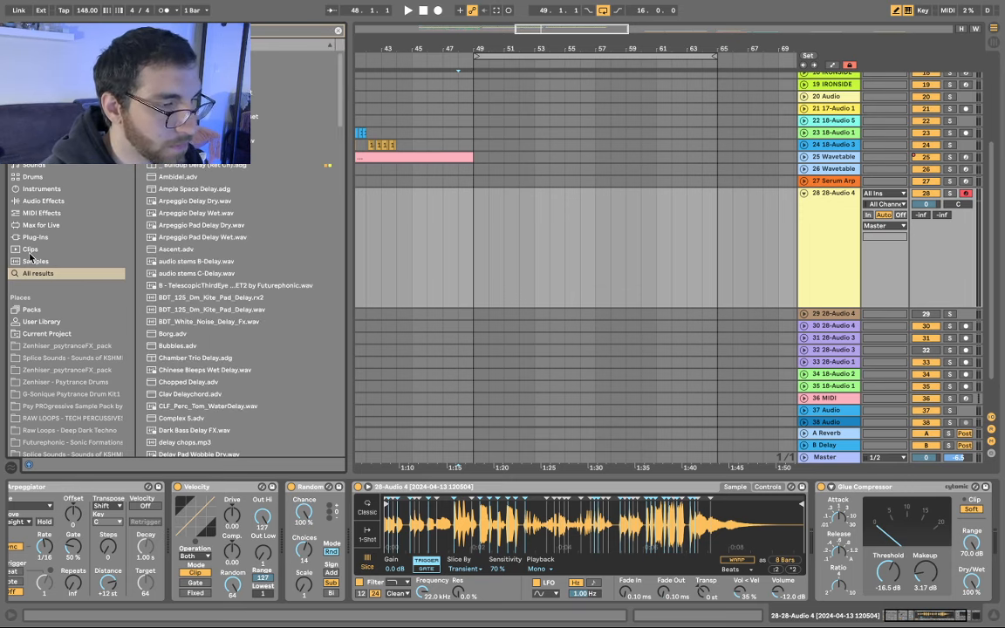
- Find kHs Delay among the plug-ins and place it just before GClip on track 28
left_click(36, 237)
left_click(181, 68)
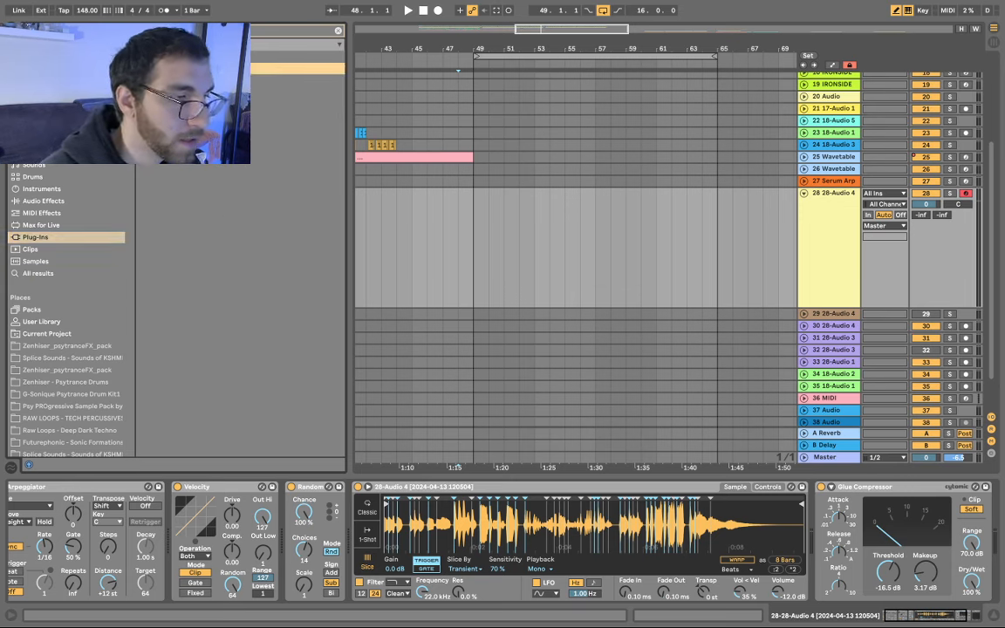
left_click(181, 92)
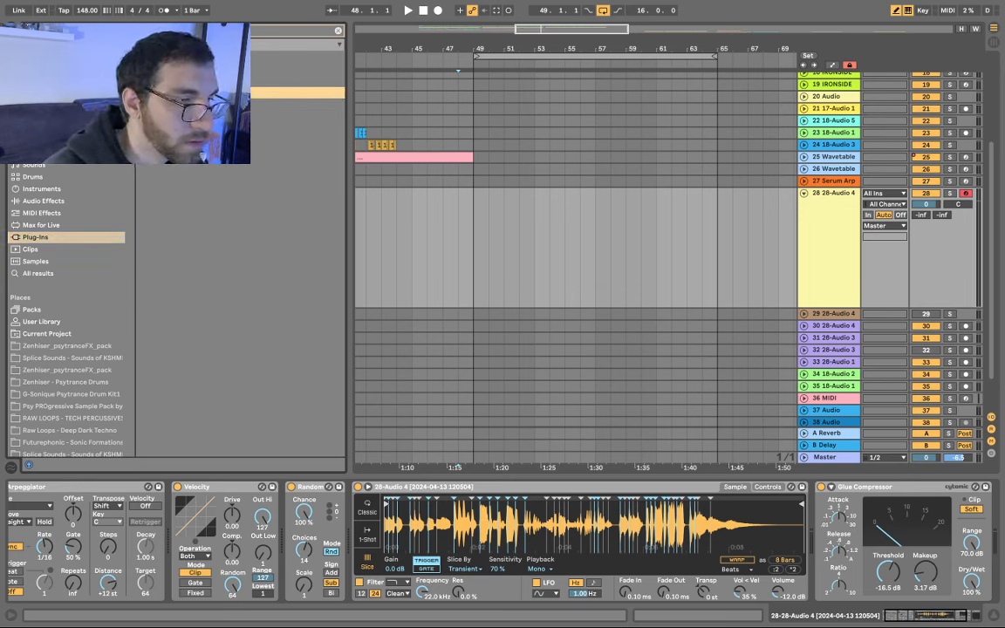
left_click(181, 141)
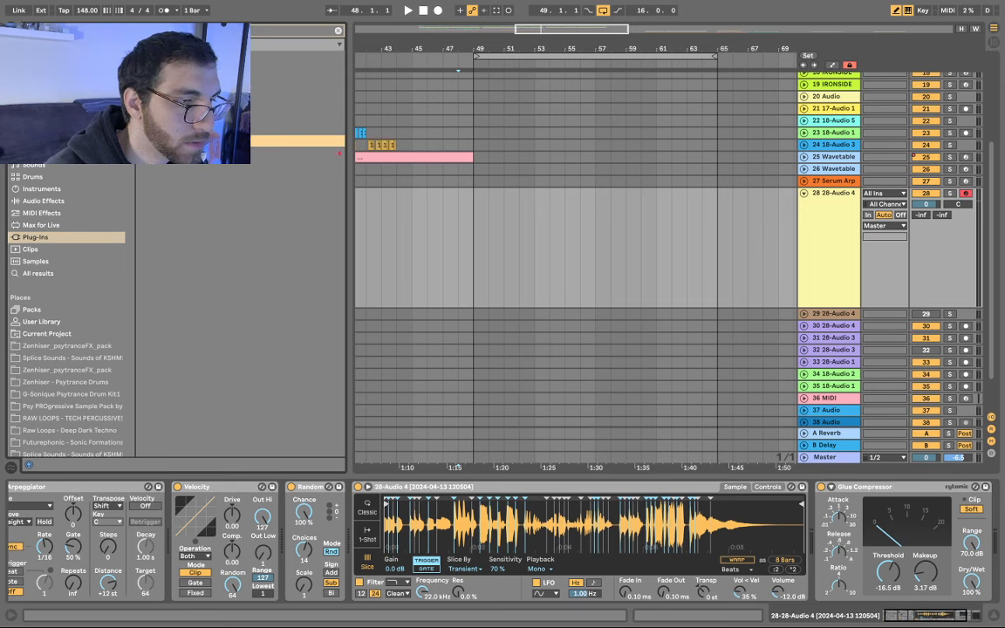
left_click_drag(188, 153, 541, 359)
left_click_drag(798, 546, 989, 538)
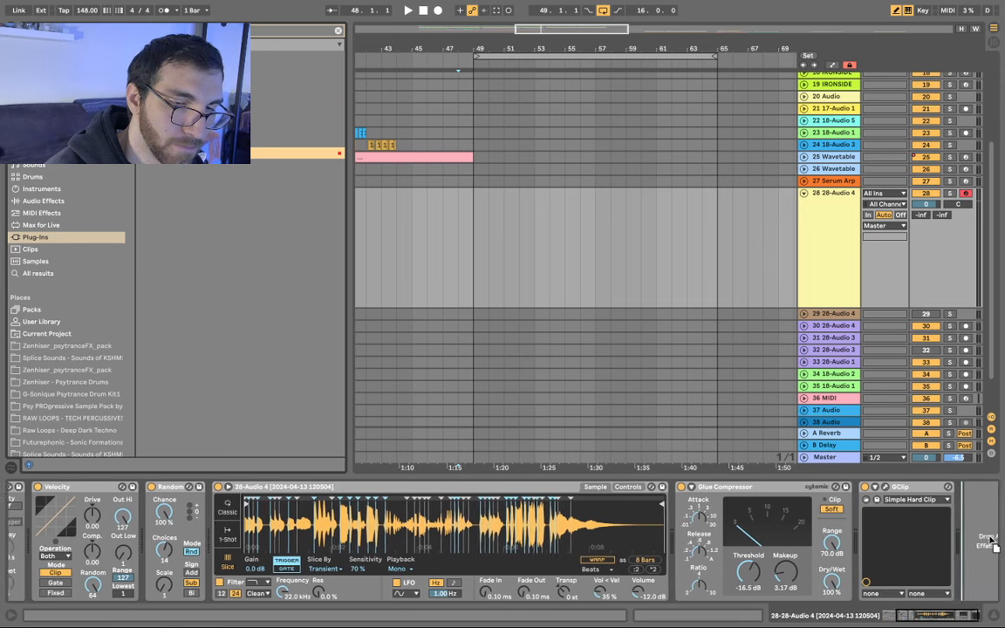
left_click_drag(900, 541, 843, 542)
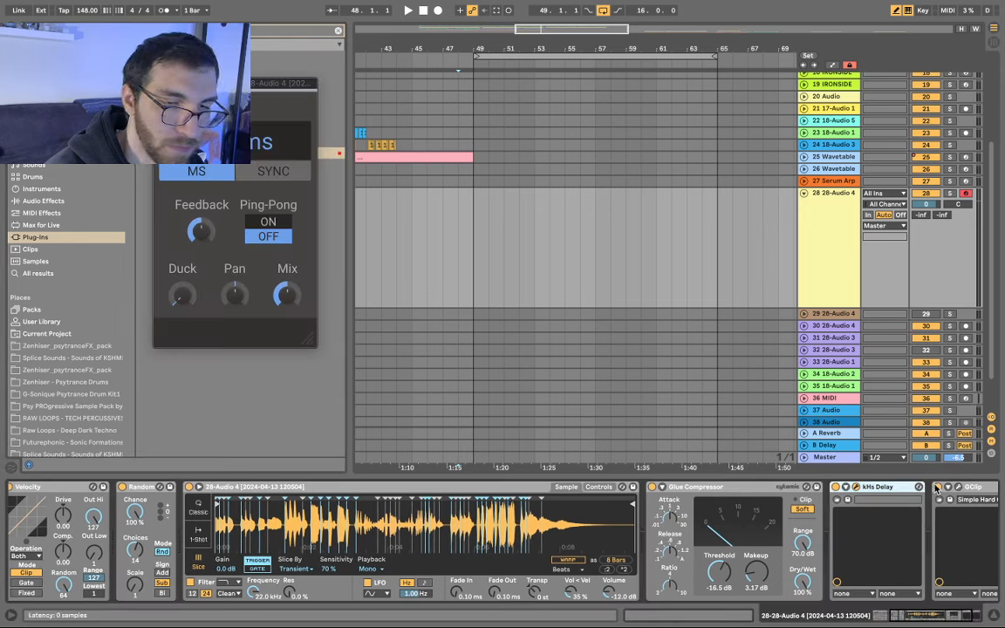
- Turn on the kHs Delay's ping-pong and sync its delay time to tempo
left_click(268, 222)
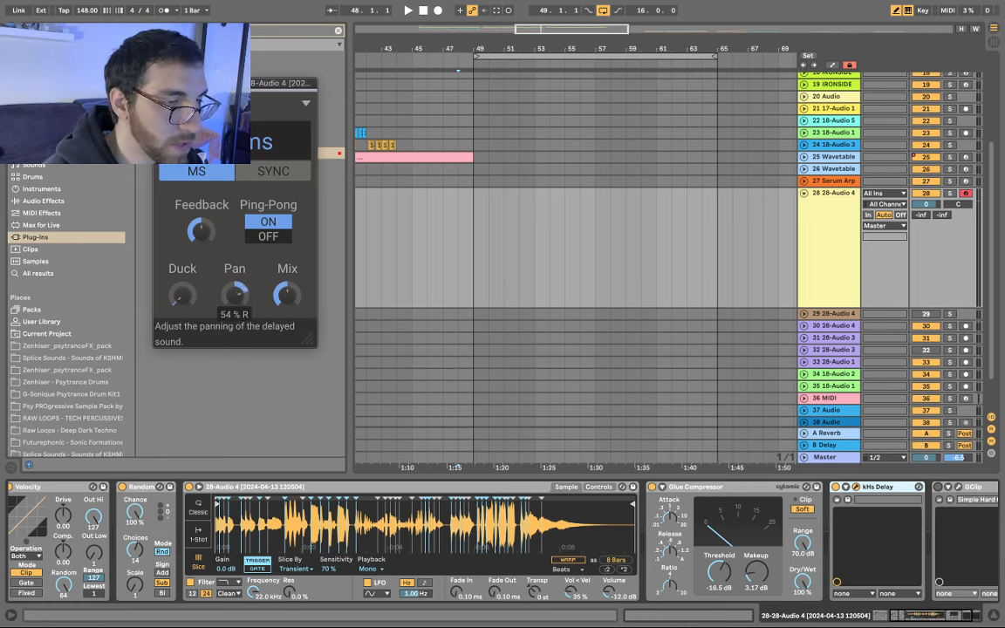
left_click(273, 170)
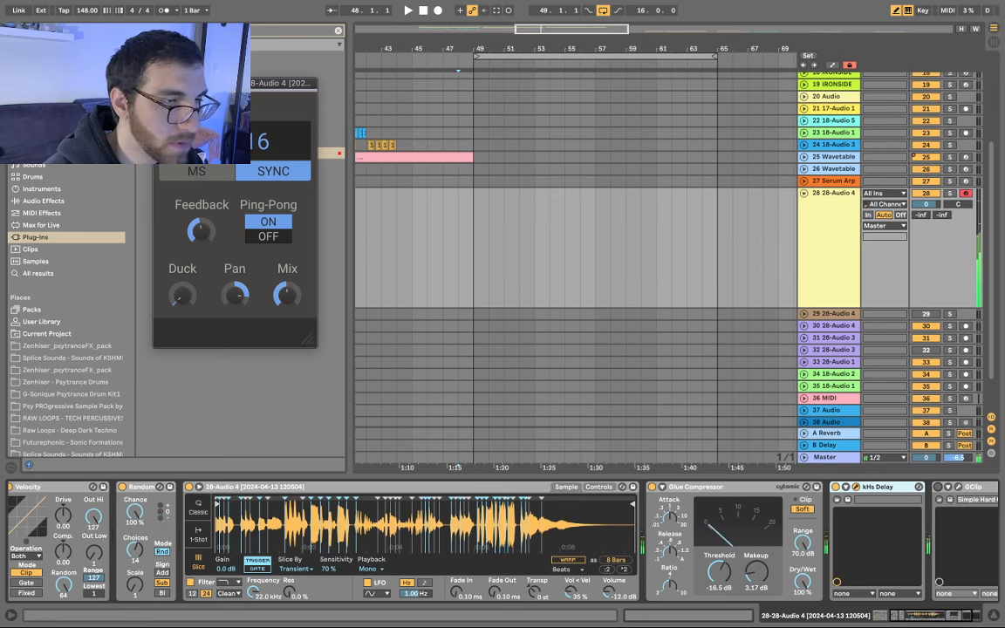
left_click(160, 84)
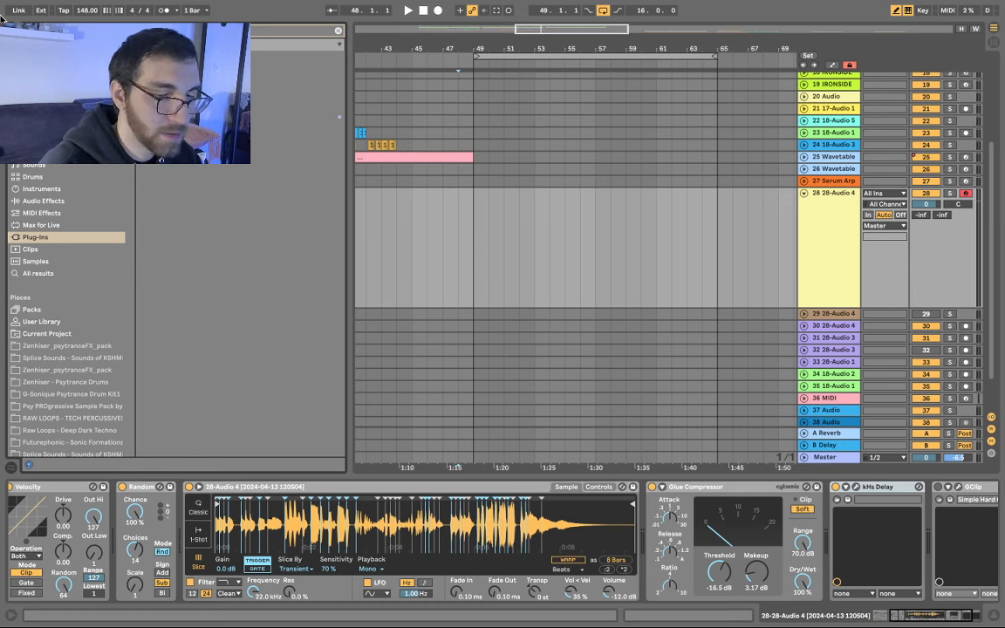
- Insert SerumFX before GClip and enable its multiband compressor with mix around 45
left_click_drag(201, 105, 843, 541)
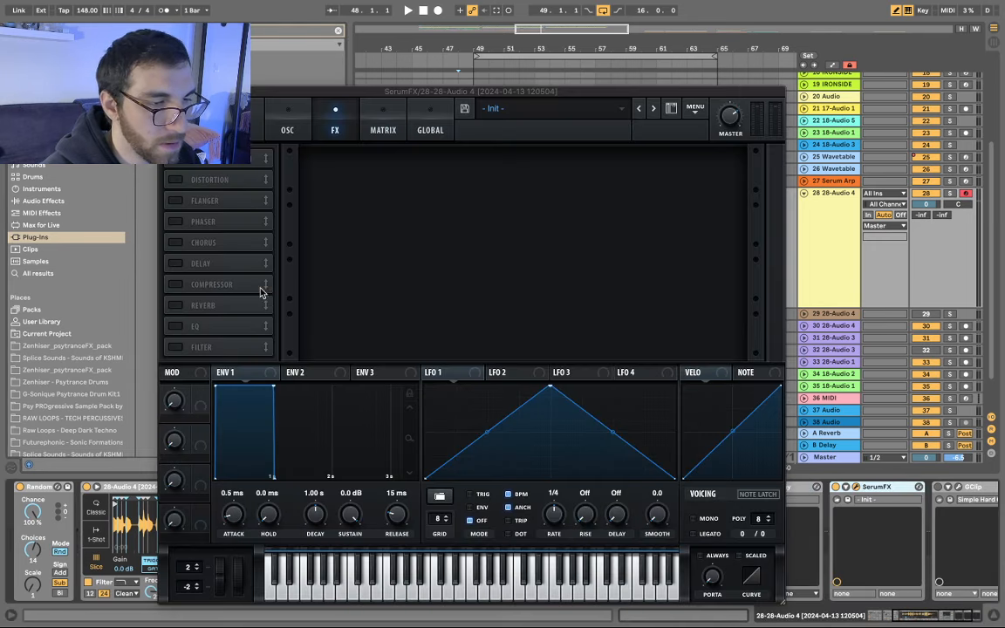
left_click(175, 284)
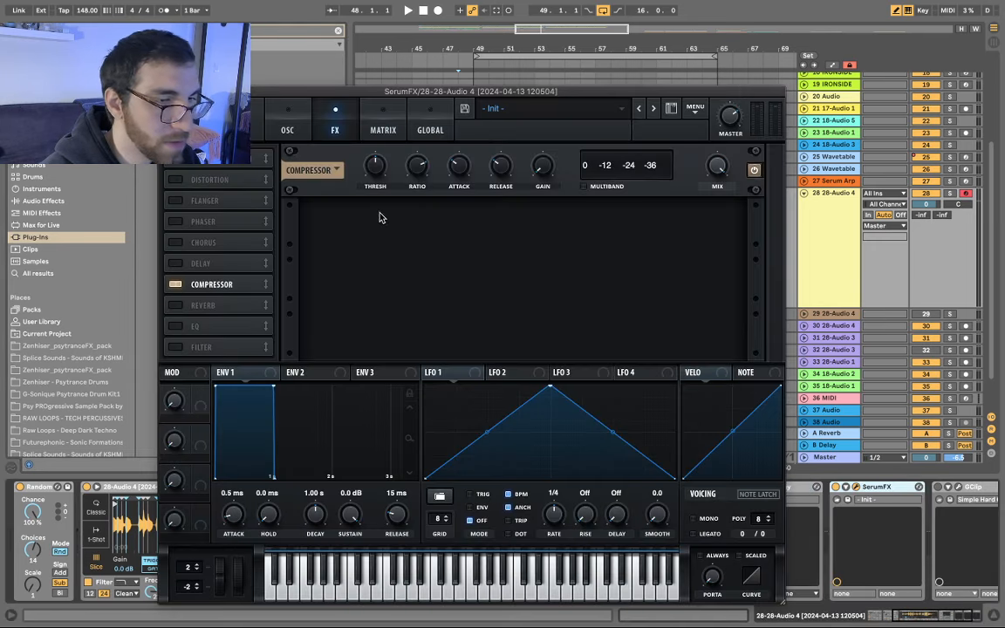
left_click(584, 187)
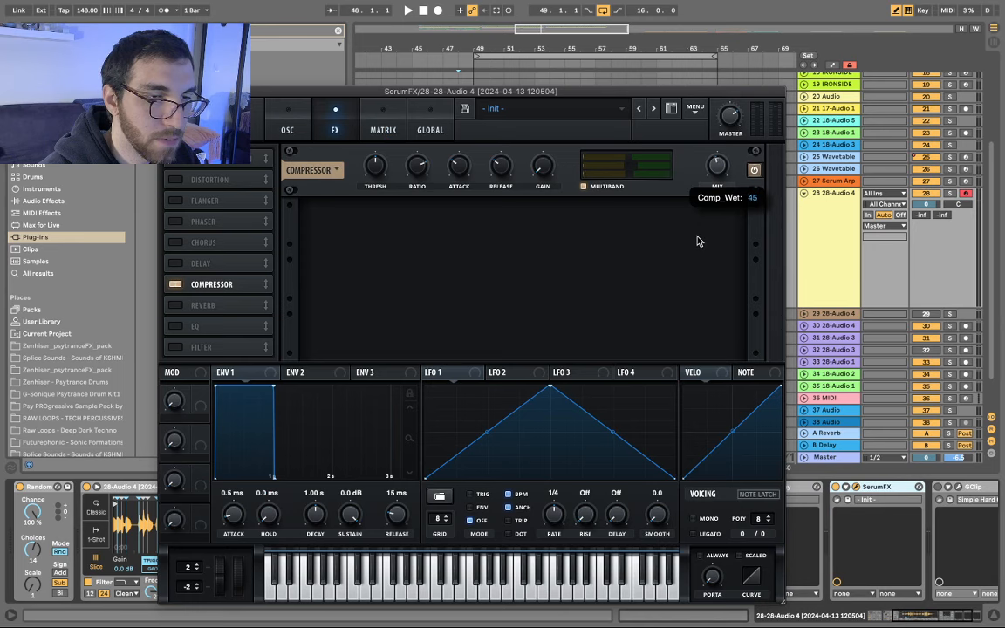
left_click_drag(698, 240, 695, 244)
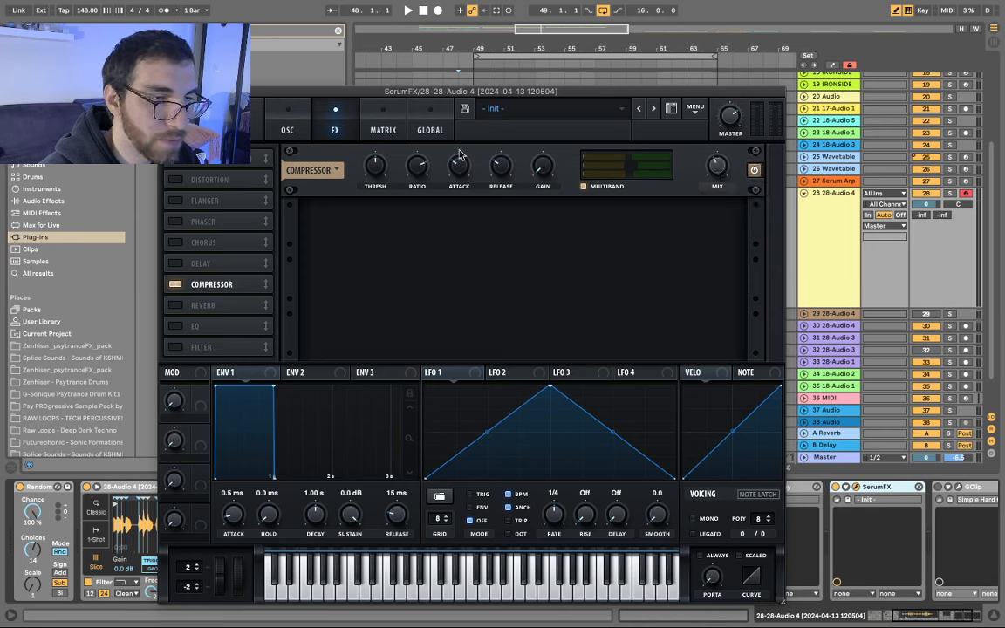
- Lengthen the SerumFX compressor's release, lower its threshold slightly, and start playback
left_click(432, 130)
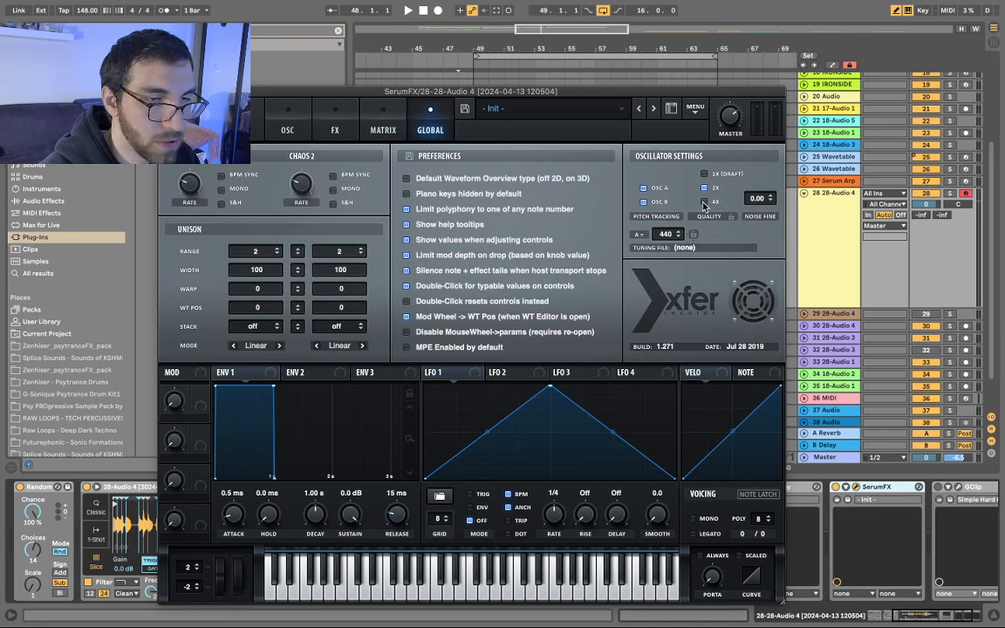
left_click(290, 131)
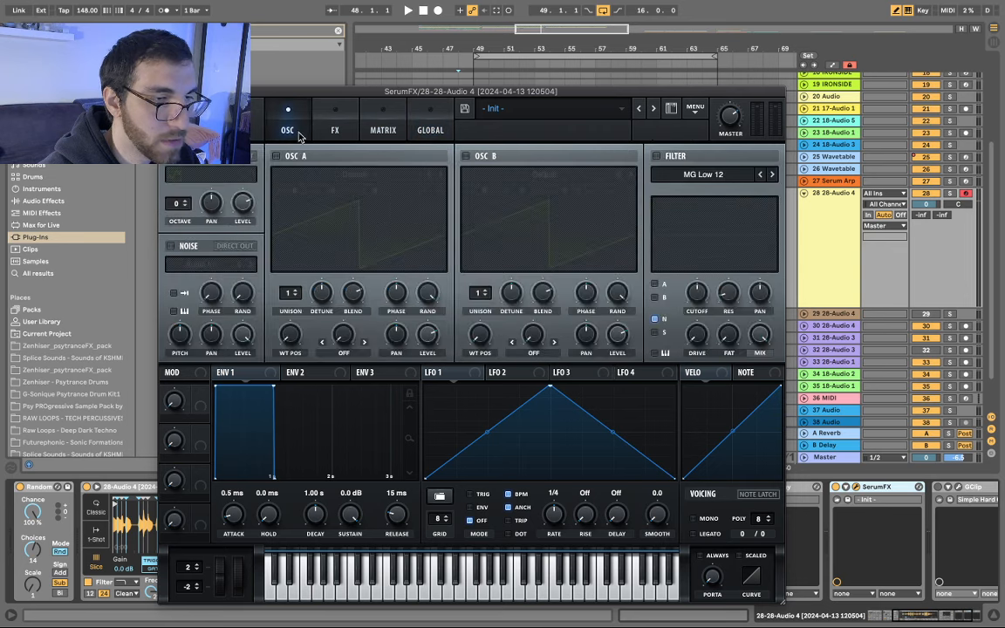
left_click(319, 116)
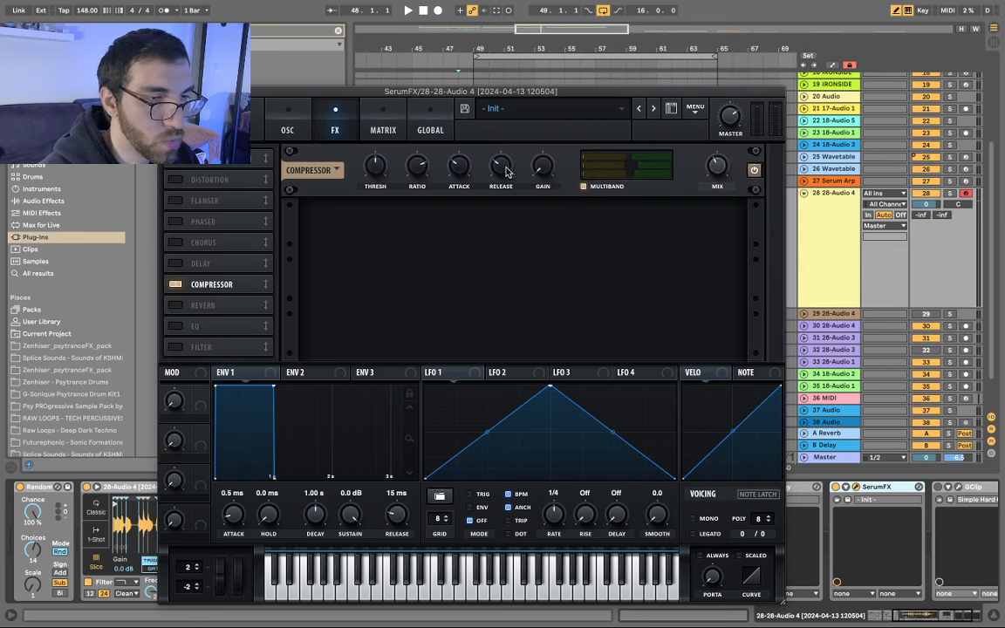
left_click_drag(501, 166, 505, 114)
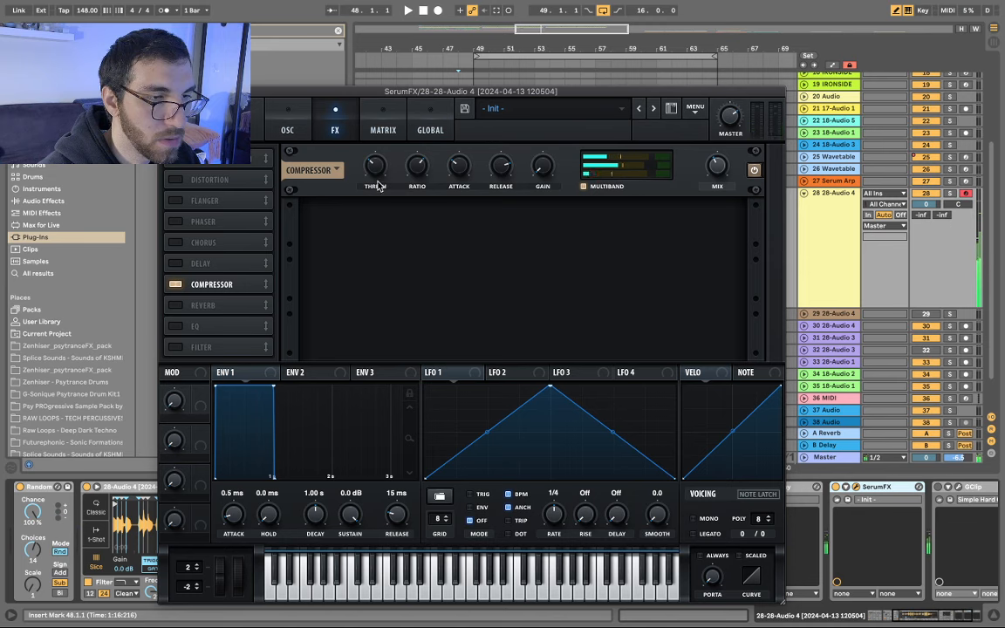
left_click_drag(375, 167, 375, 171)
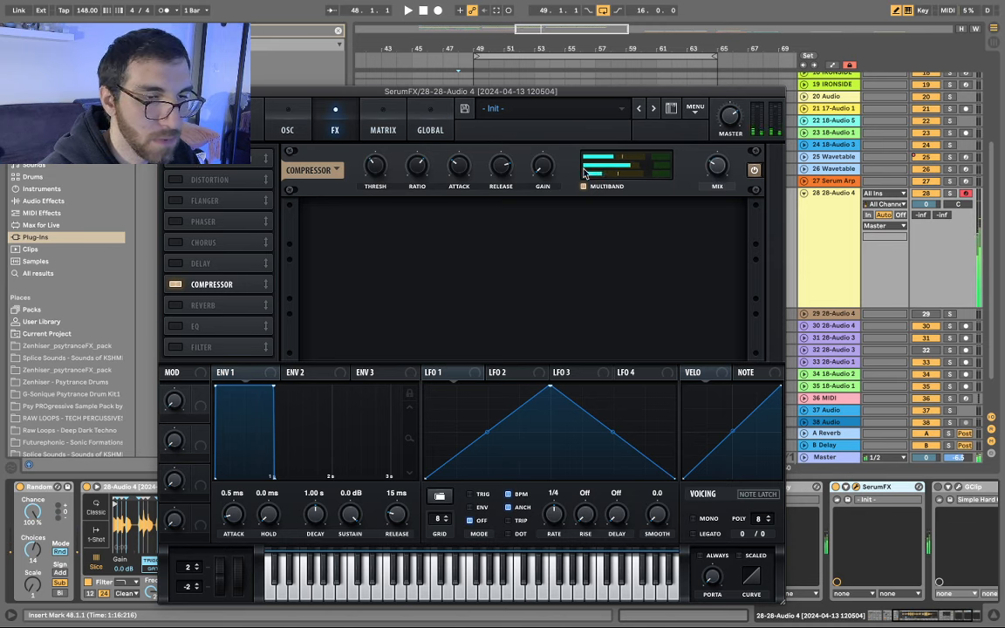
left_click(423, 128)
left_click(340, 130)
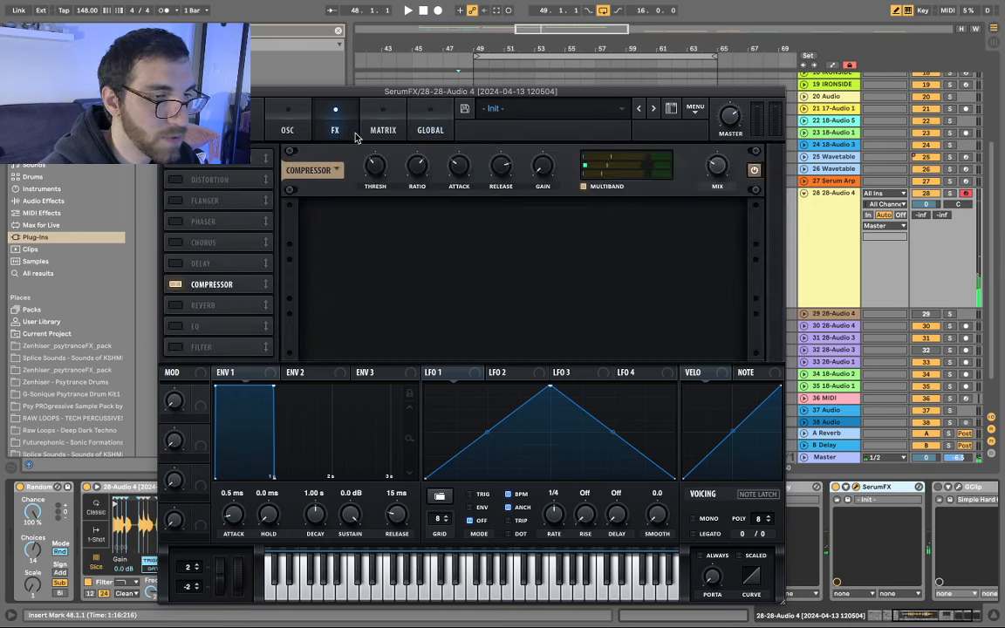
left_click(166, 92)
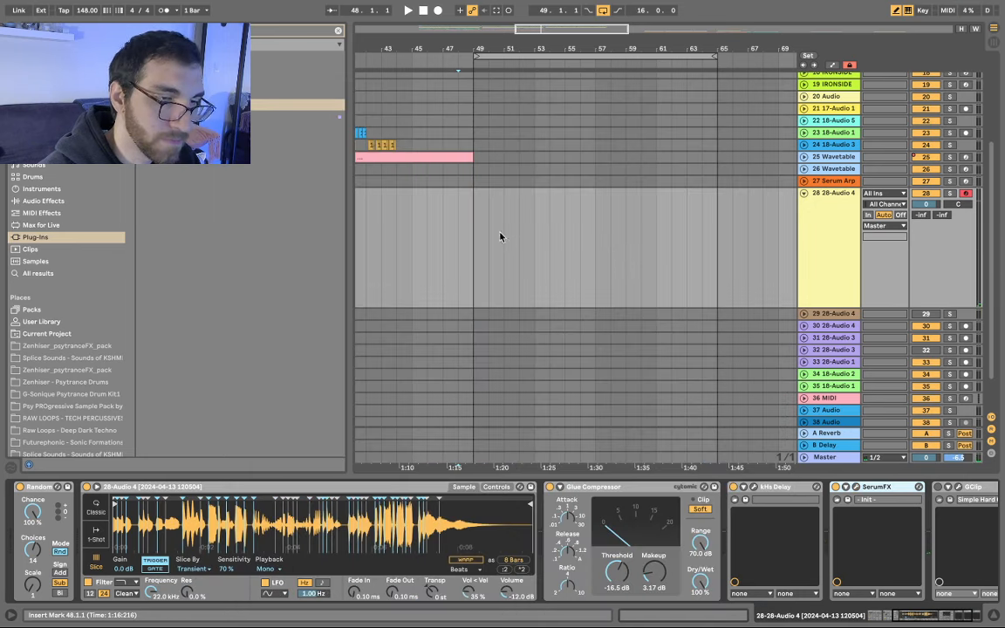
key("space")
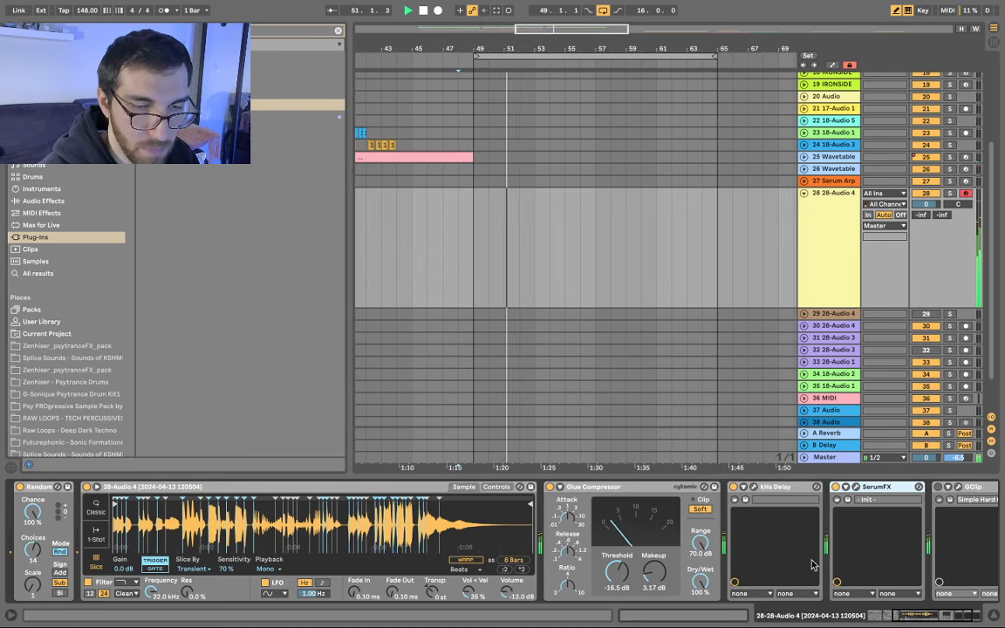
- Lower the kHs Delay's mix to about 30% and its feedback to 14%
scroll(811, 566, "right", 3)
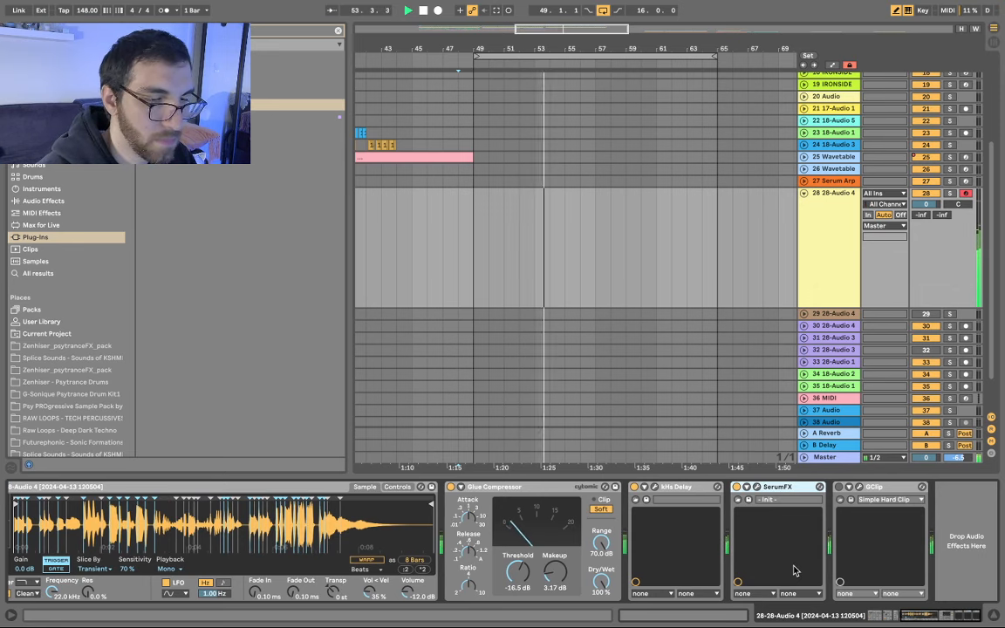
scroll(684, 567, "left", 10)
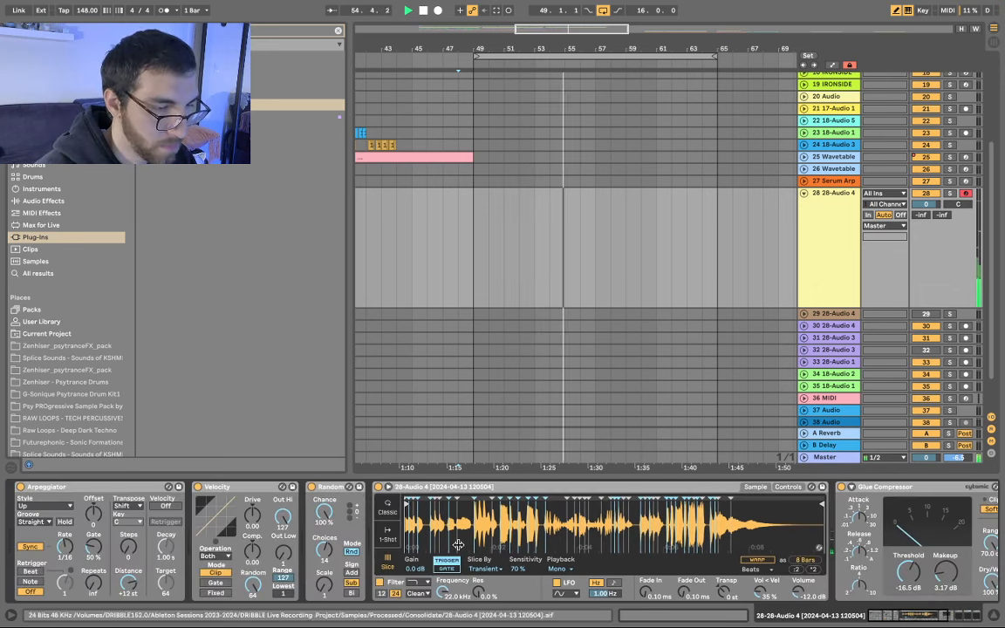
scroll(647, 557, "right", 10)
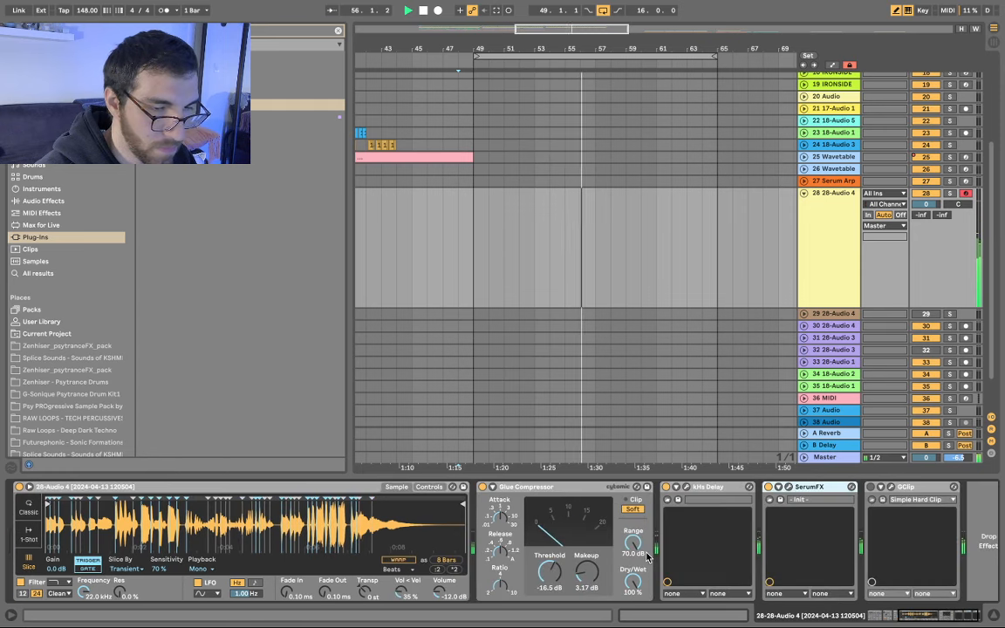
scroll(648, 556, "right", 1)
left_click(655, 487)
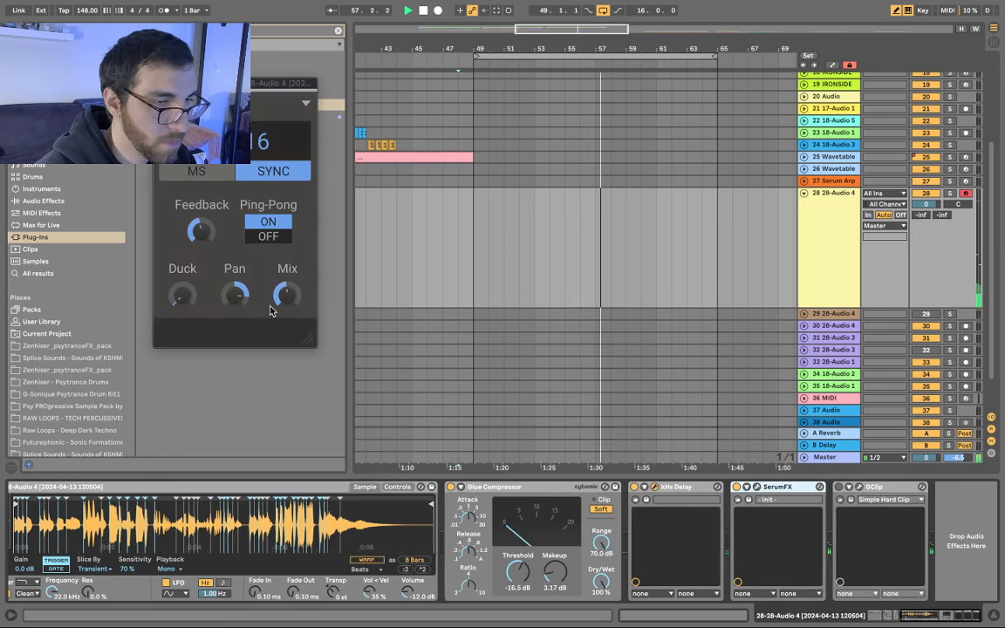
left_click_drag(284, 296, 284, 328)
left_click_drag(200, 227, 200, 279)
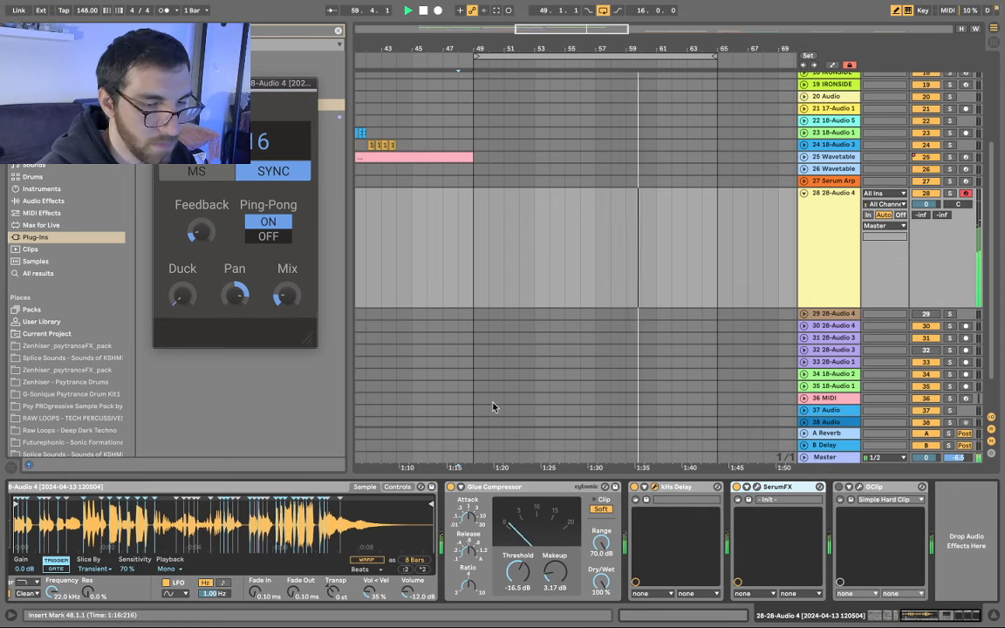
- Slow the Arpeggiator rate from 1/16 to 1/8 and close the delay window
scroll(493, 536, "left", 5)
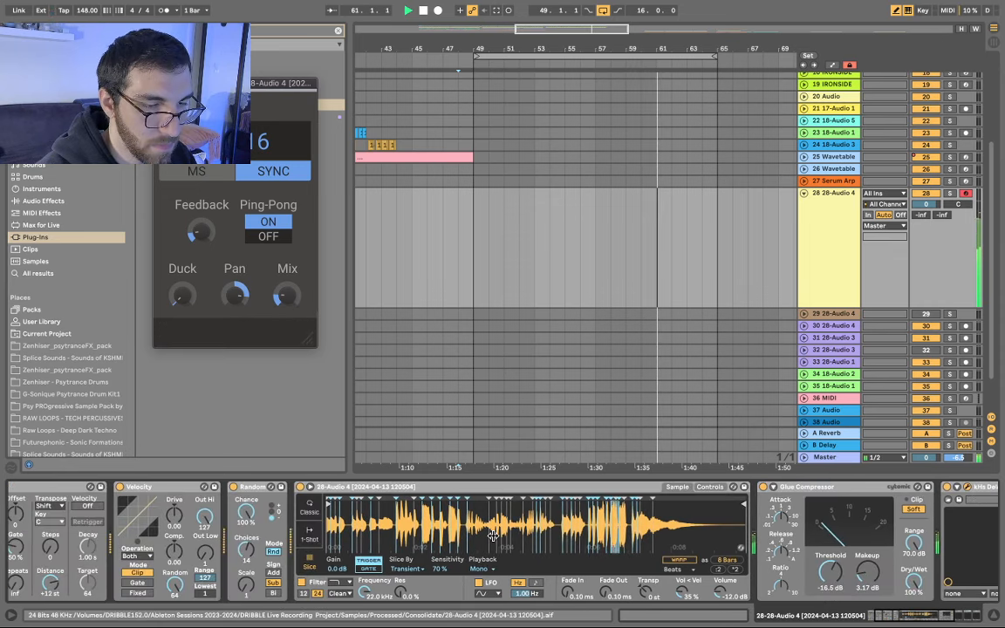
scroll(157, 555, "left", 3)
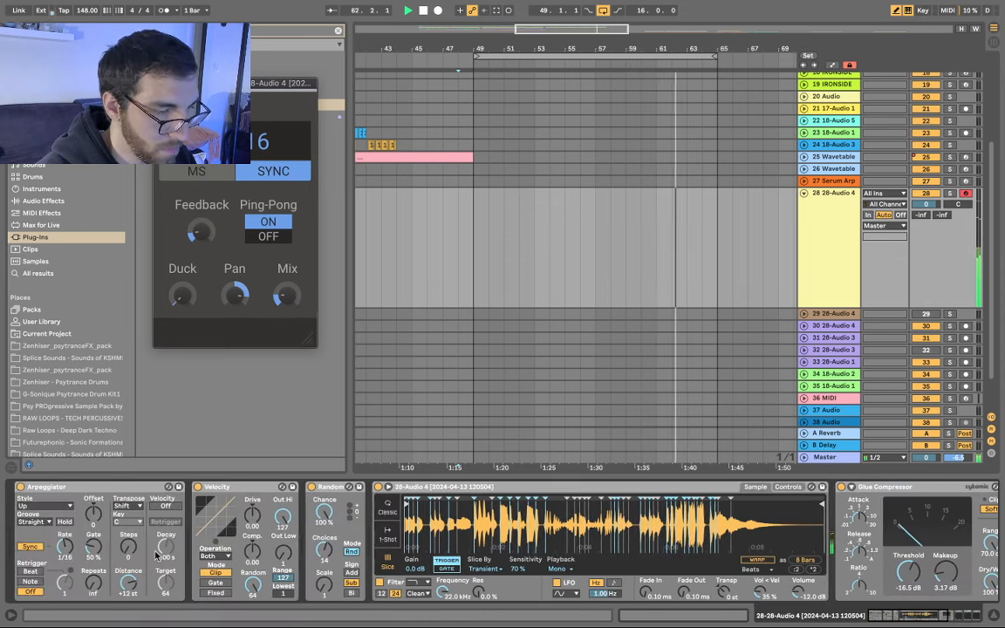
left_click(65, 547)
key("Down")
key("Down")
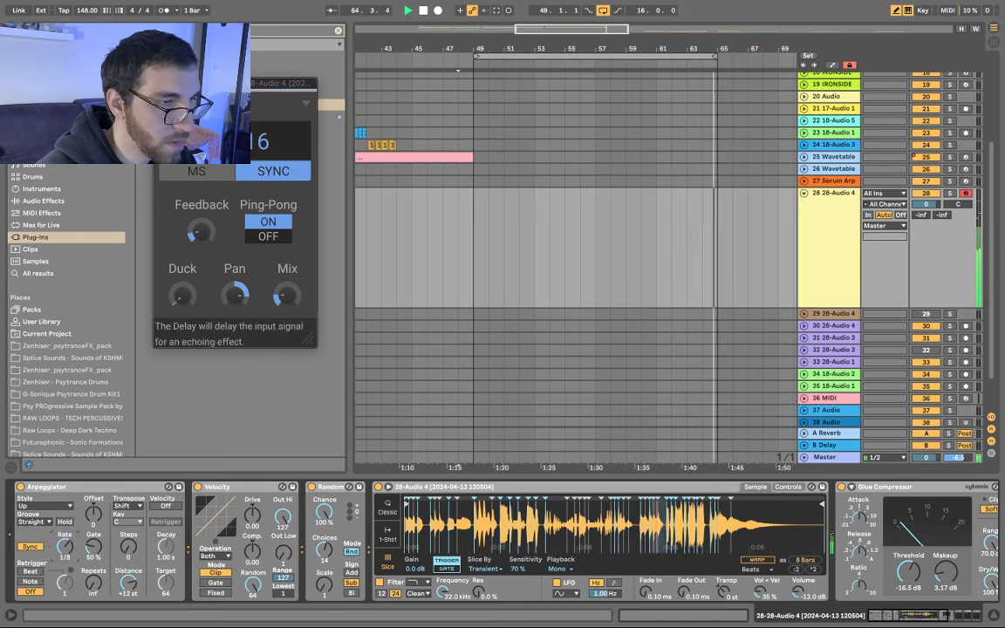
left_click(159, 84)
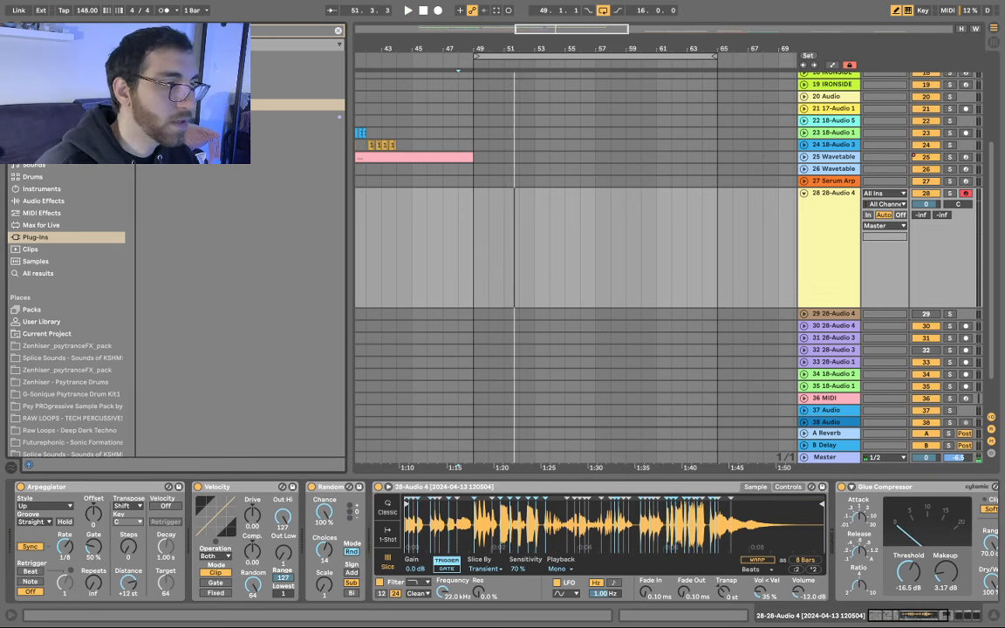
- Locate LFO.amxd in the browser and add it to the vocal track's device chain
type("kic")
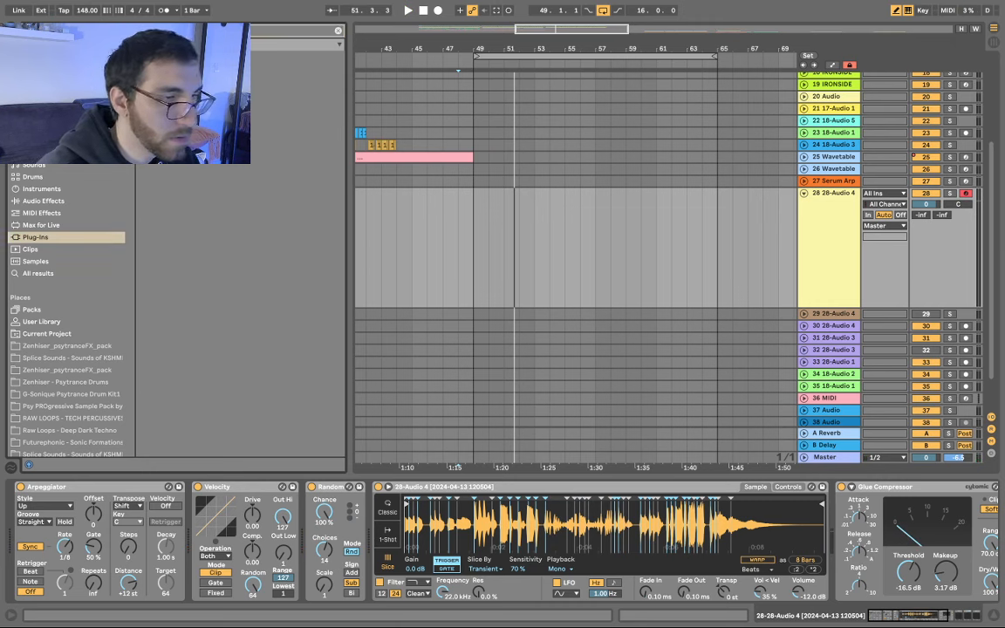
left_click(38, 274)
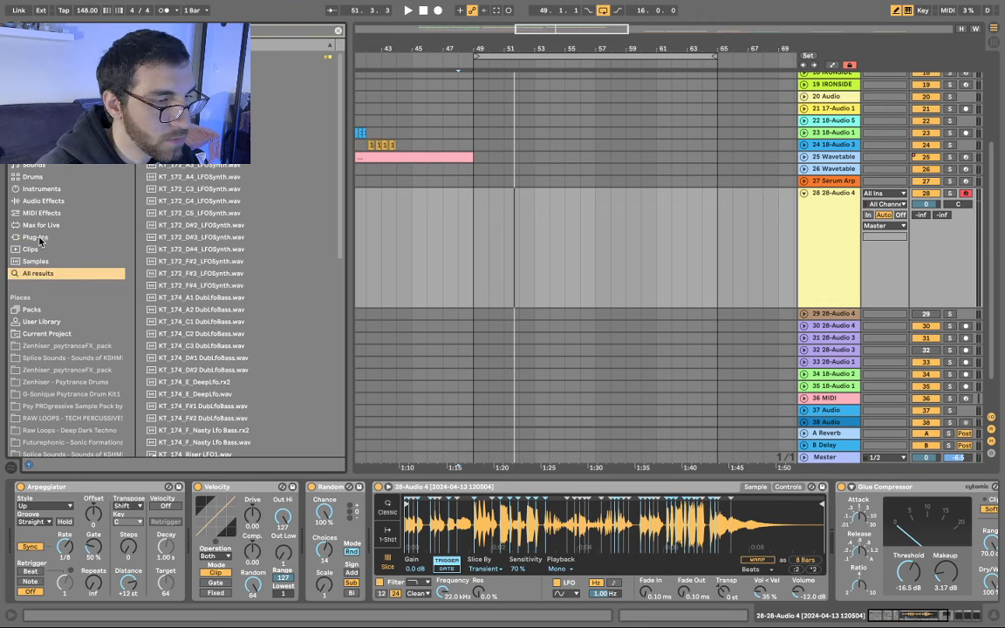
left_click(37, 238)
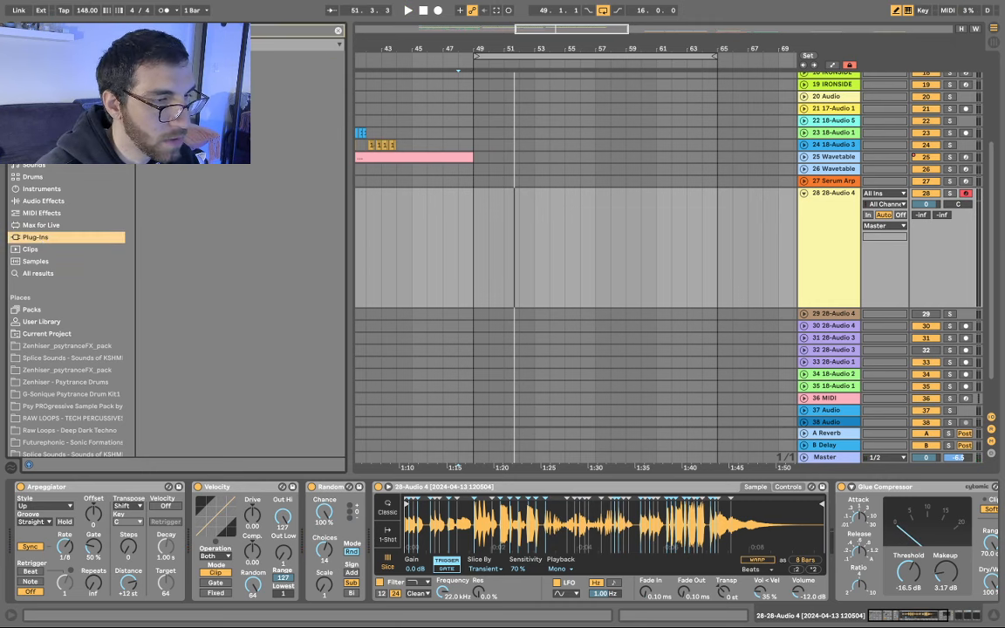
left_click(47, 275)
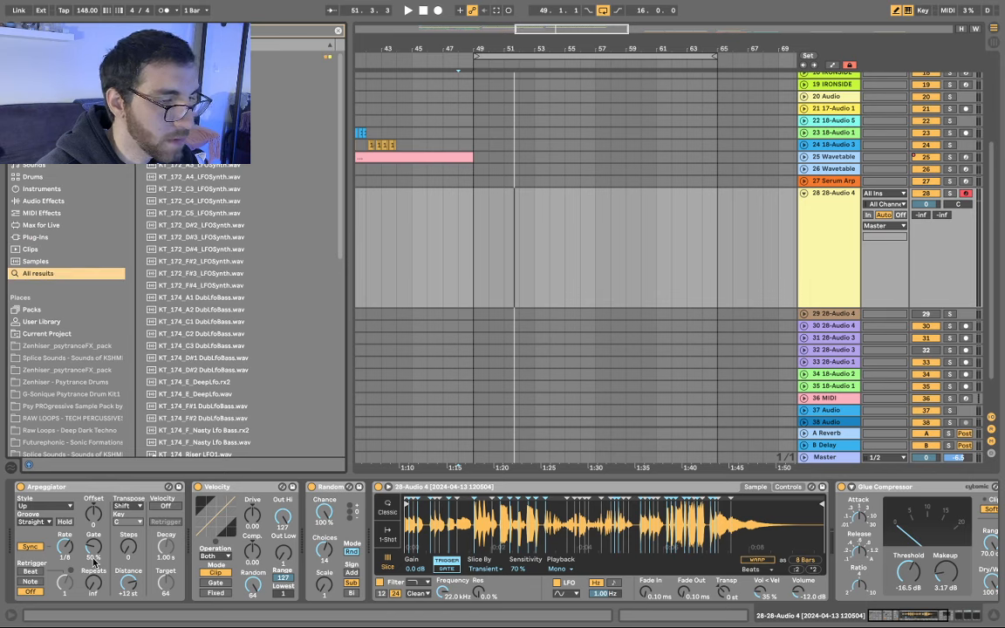
scroll(263, 168, "down", 10)
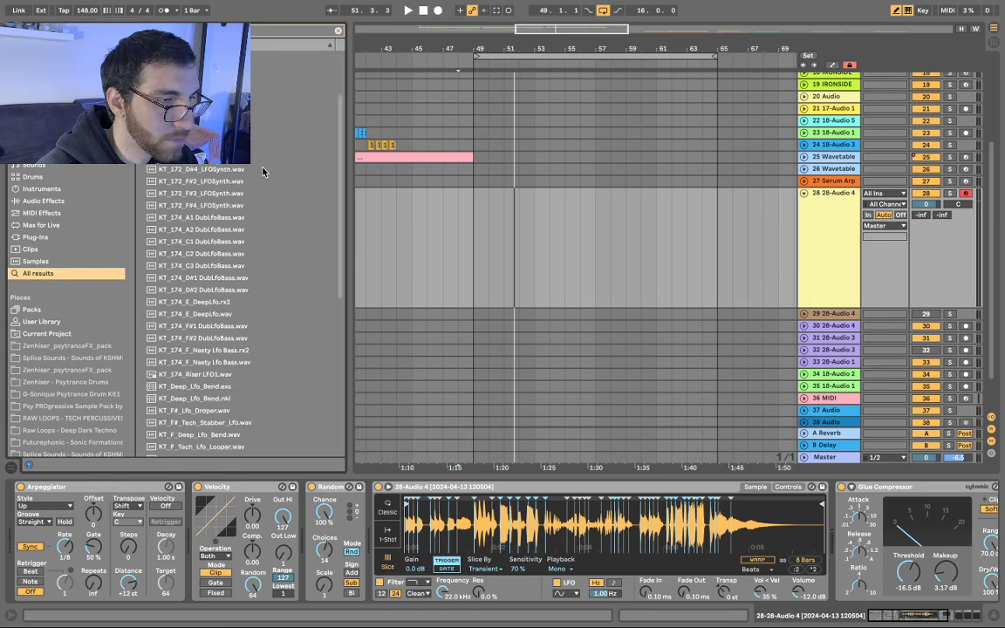
left_click(171, 305)
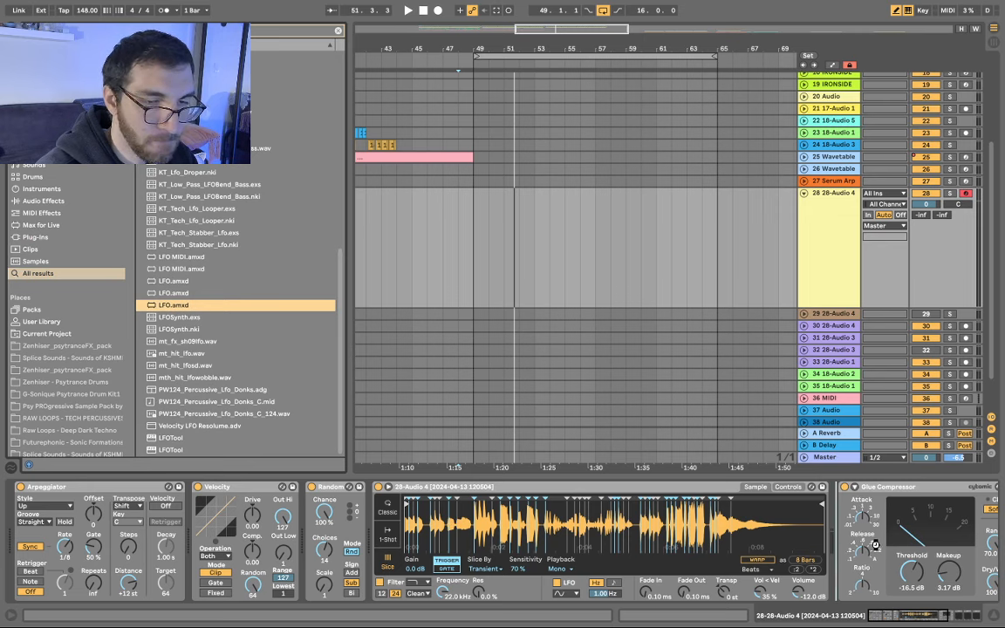
left_click_drag(875, 546, 875, 539)
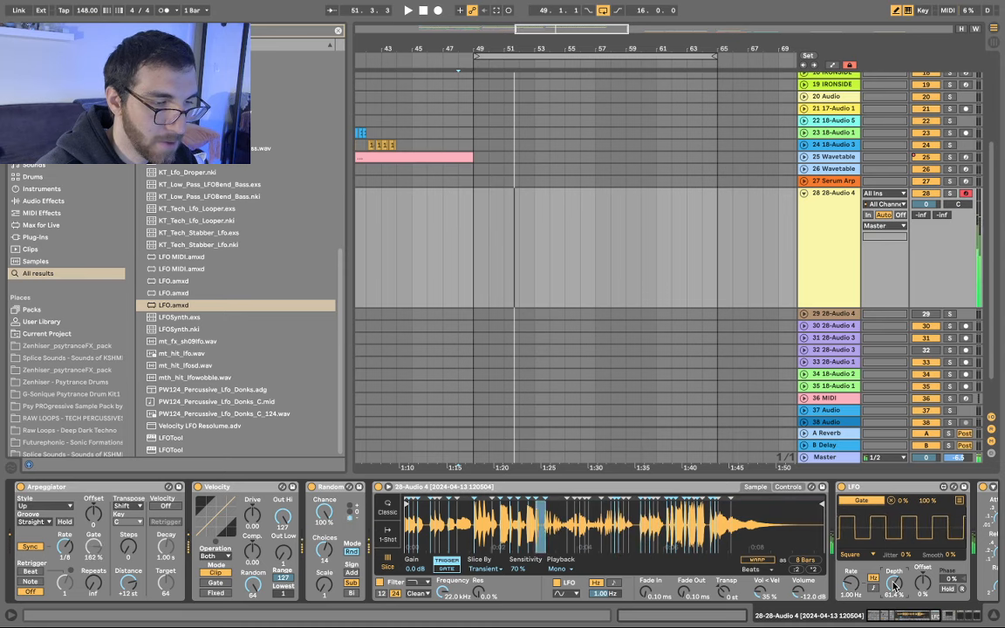
- Map the LFO to the Arpeggiator's gate and raise its rate to 3.30 Hz
left_click(95, 549)
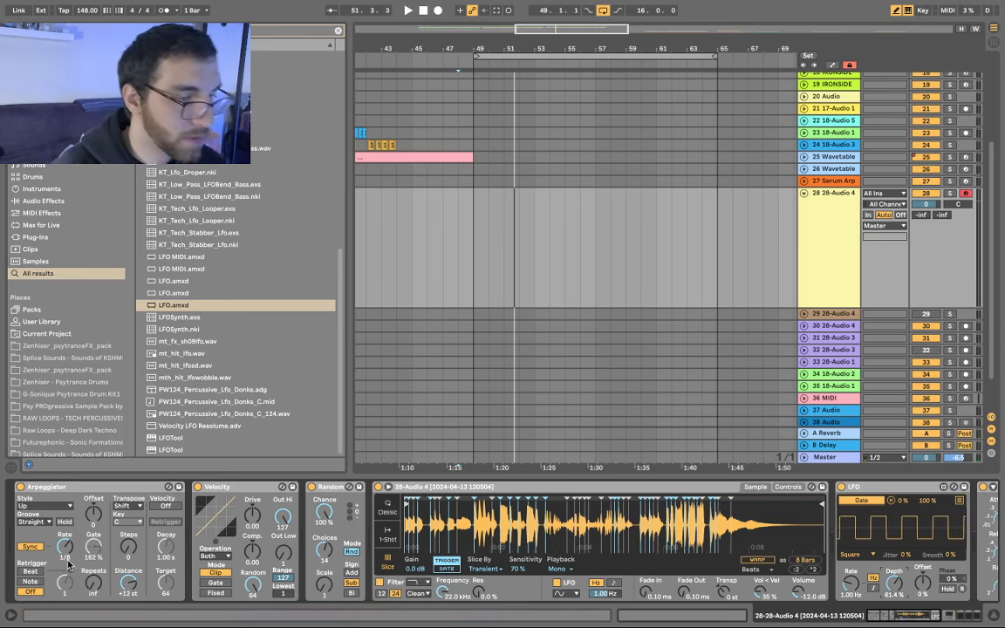
left_click(66, 549)
left_click(89, 547)
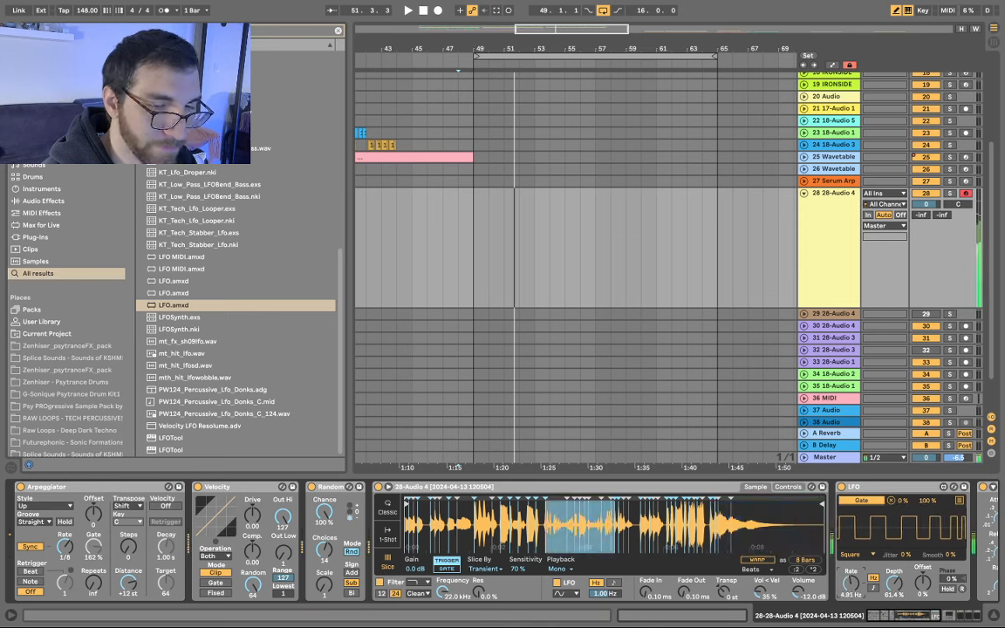
left_click_drag(850, 583, 850, 571)
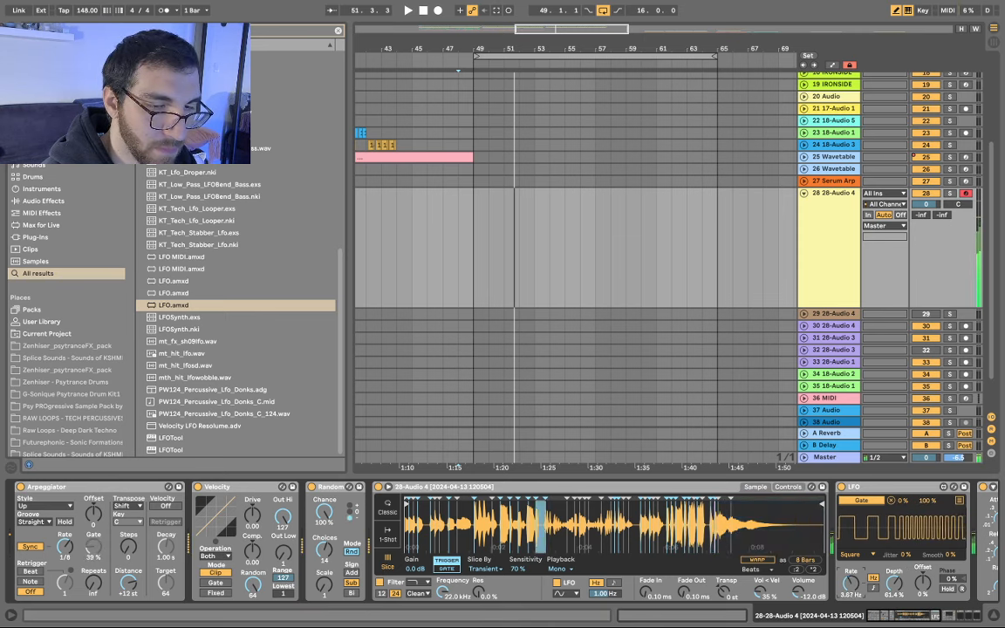
left_click(446, 202)
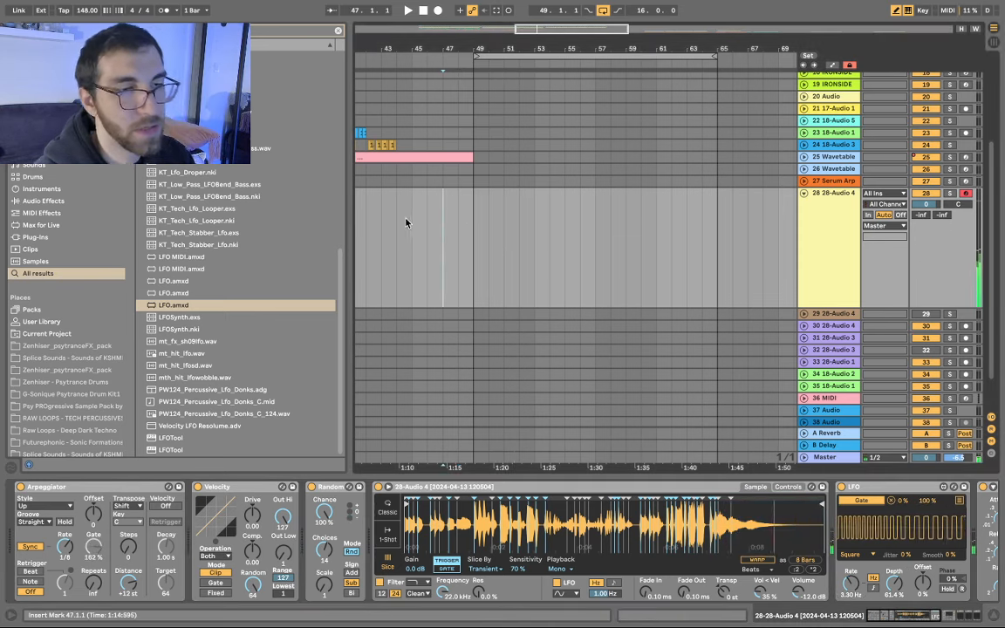
- Insert a new audio track below the vocal track 28
left_click(763, 244)
scroll(674, 241, "down", 1)
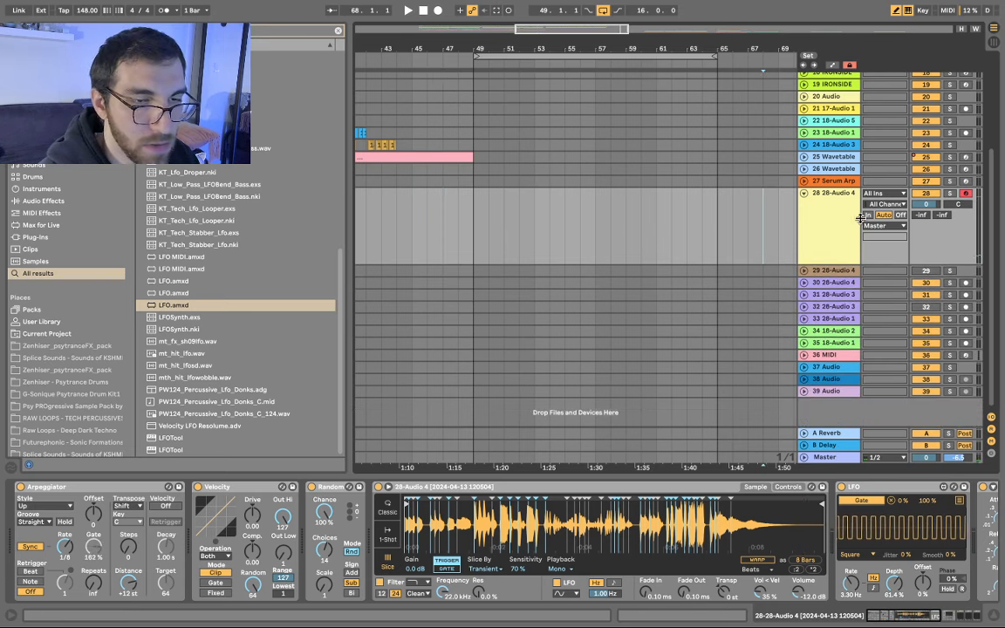
right_click(832, 239)
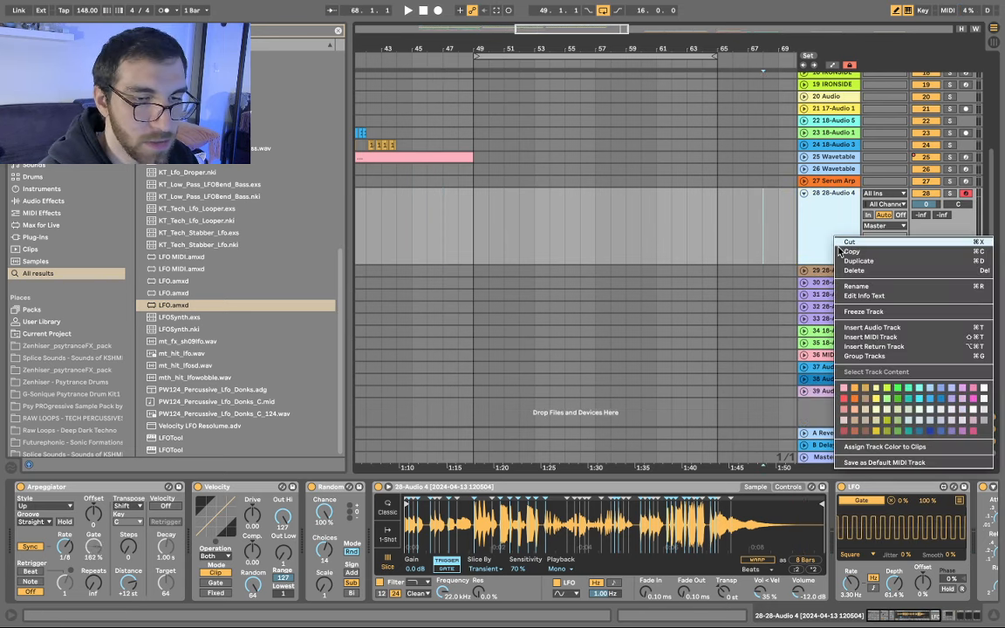
left_click(873, 327)
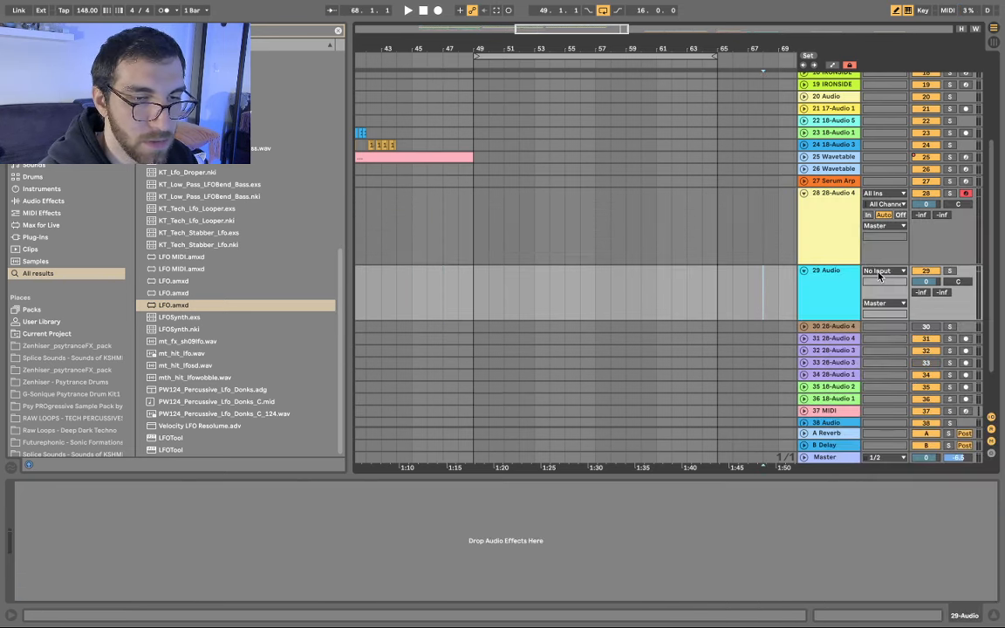
left_click(878, 276)
left_click(833, 225)
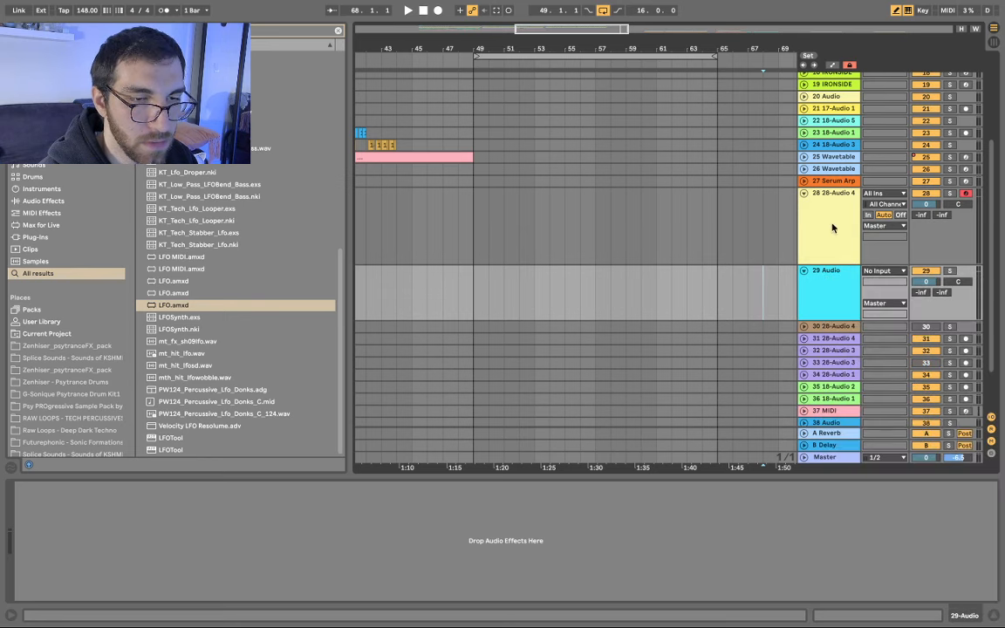
- Rename track 28 to RANDOM and set the new audio track's input to RANDOM
left_click(828, 227)
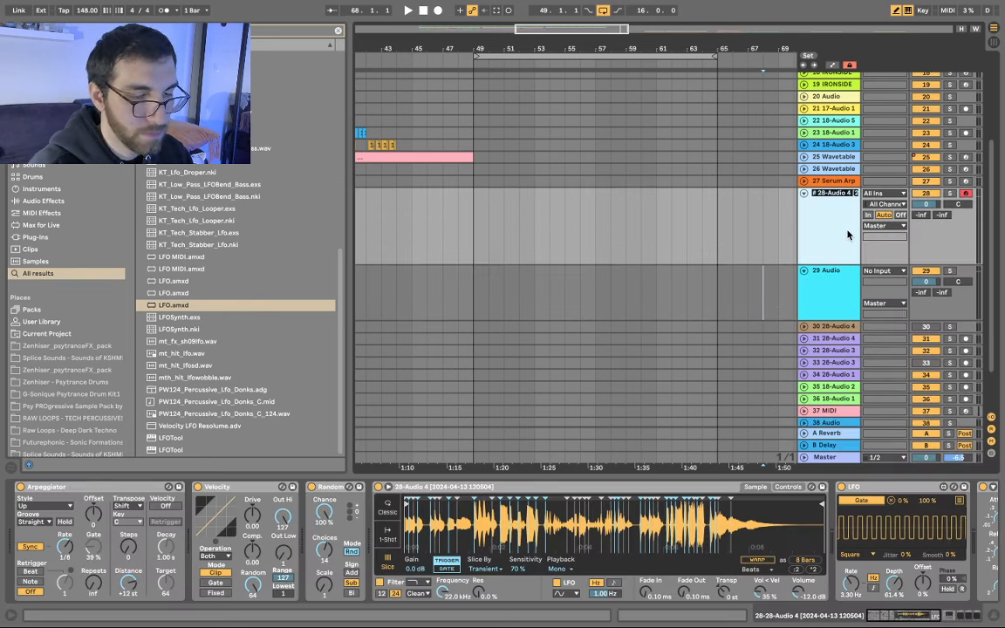
type("RANDOM")
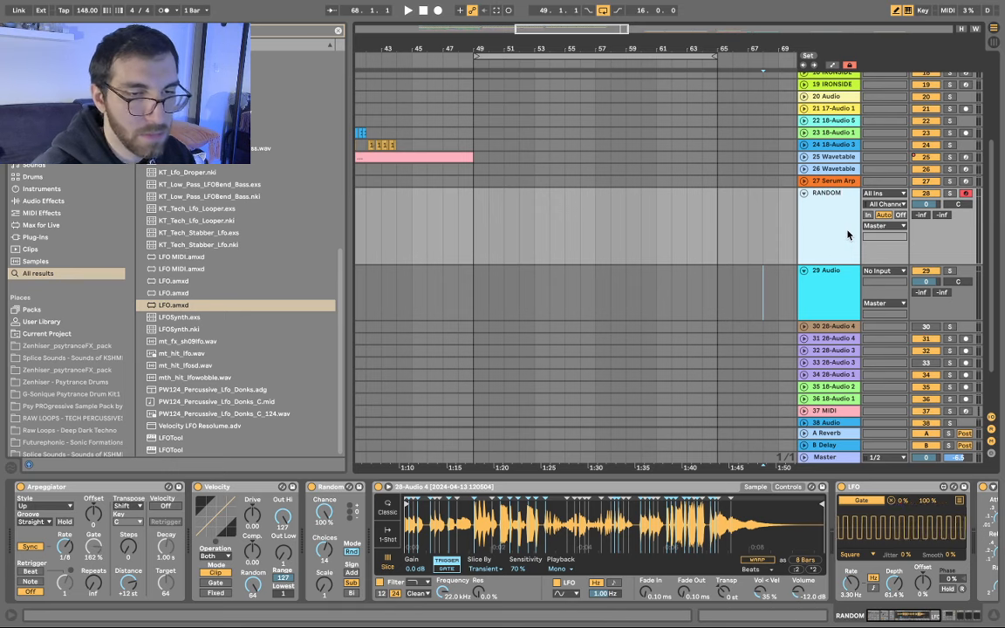
left_click(837, 297)
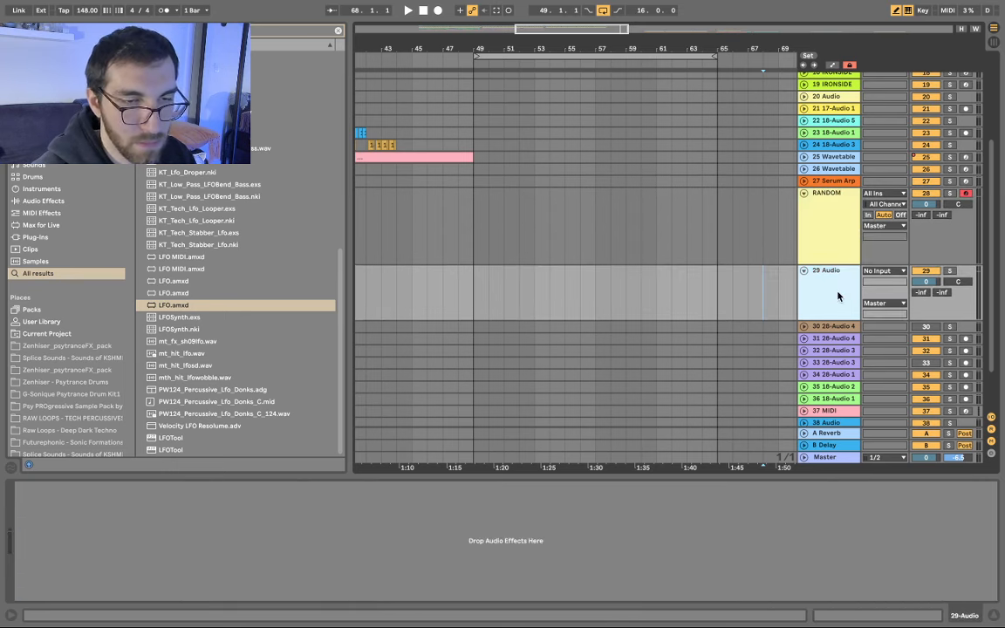
left_click(876, 274)
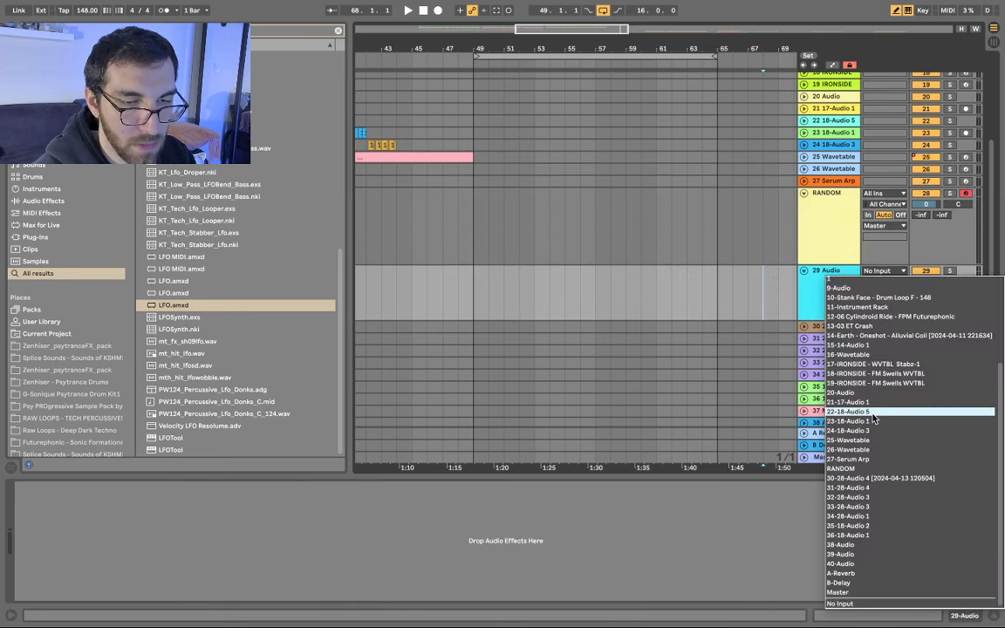
key("Return")
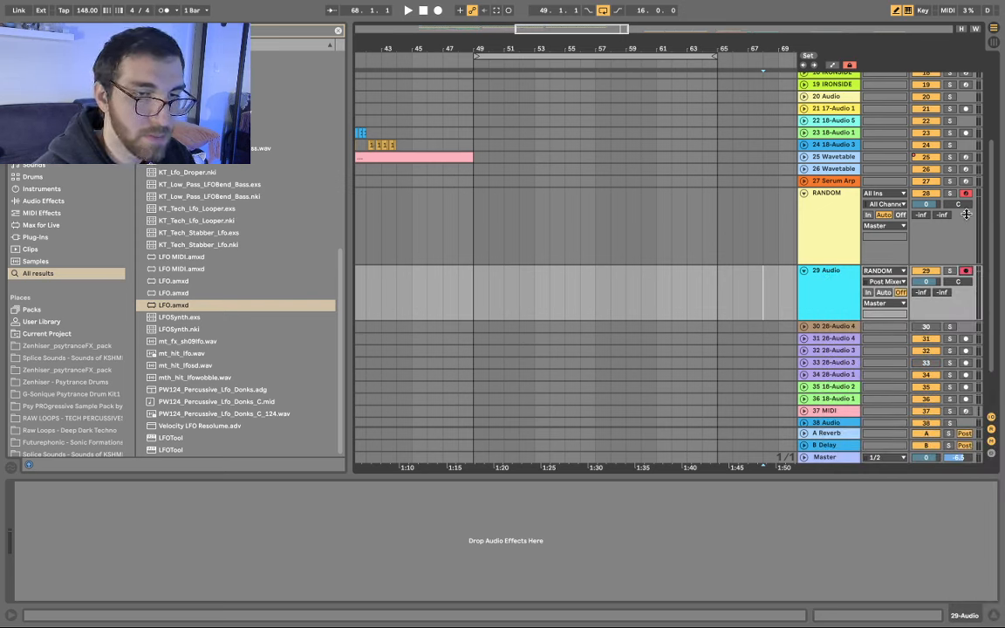
- Resample RANDOM onto track 29 from bar 49, tweaking Simpler's Sensitivity while recording, then stop
left_click(445, 211)
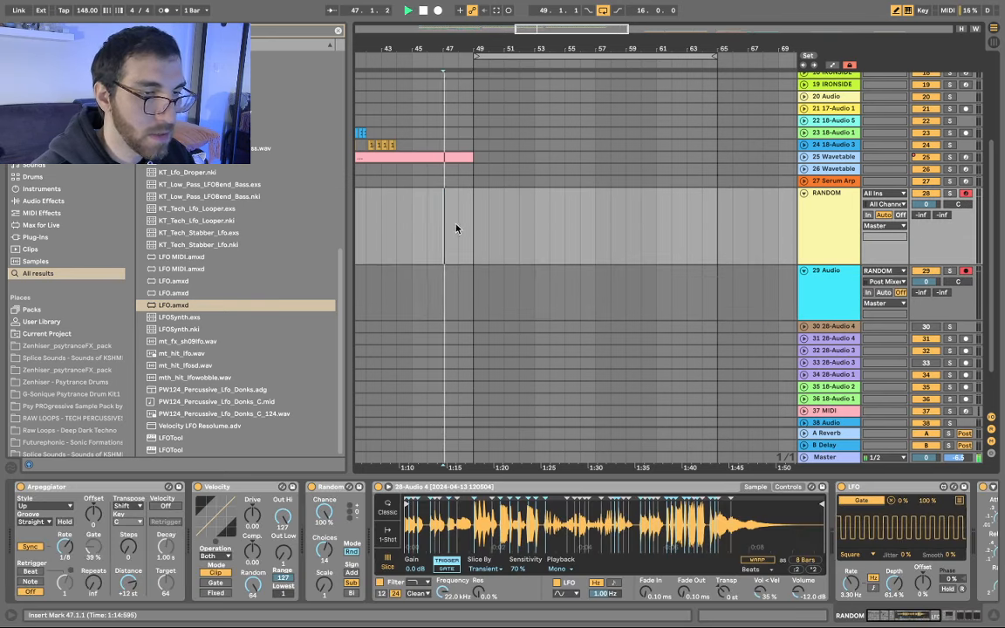
left_click(439, 11)
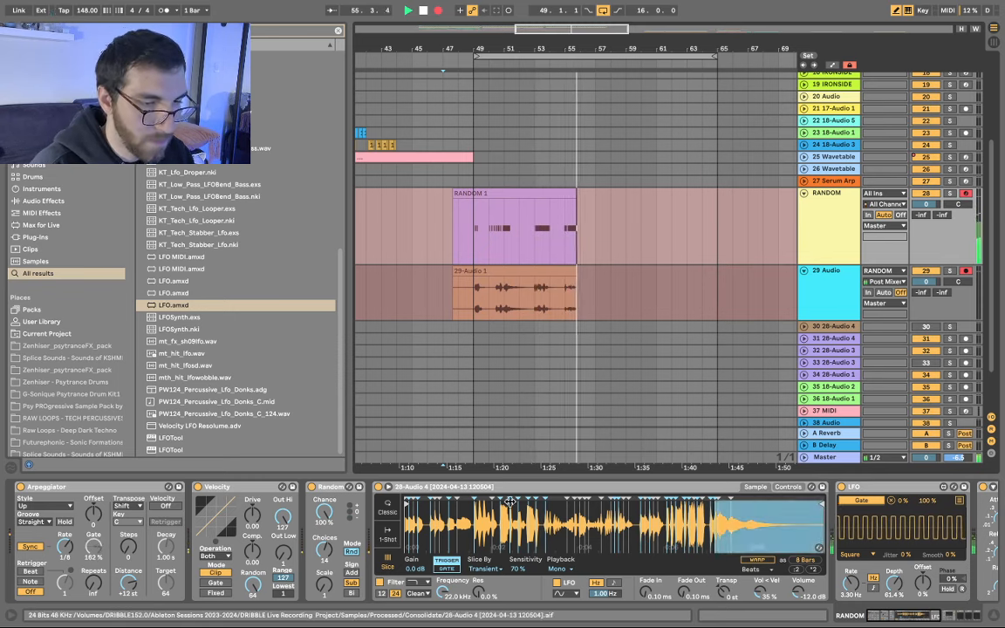
left_click_drag(522, 572, 522, 546)
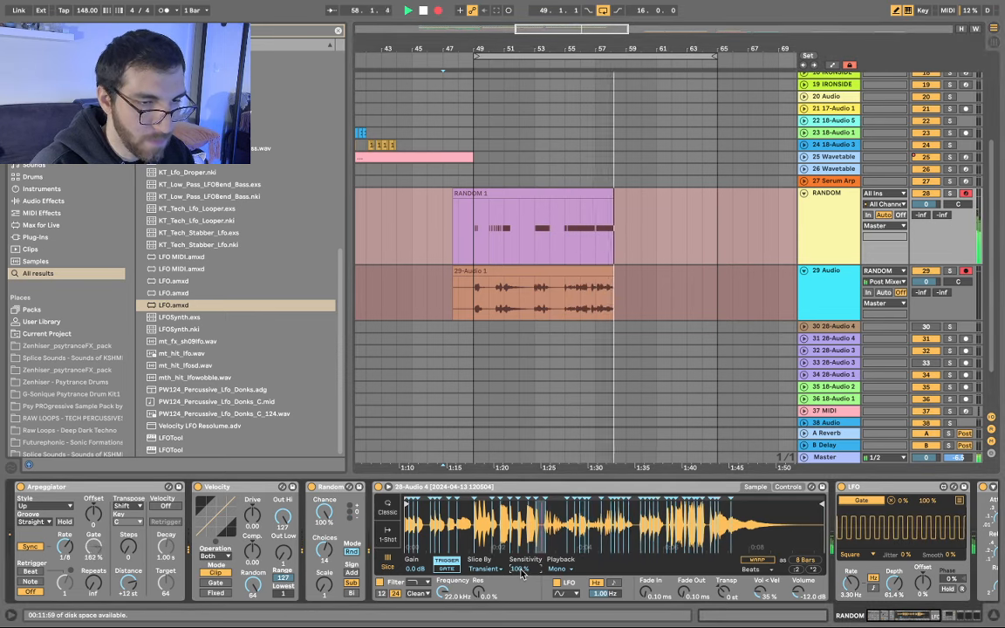
left_click_drag(520, 568, 521, 537)
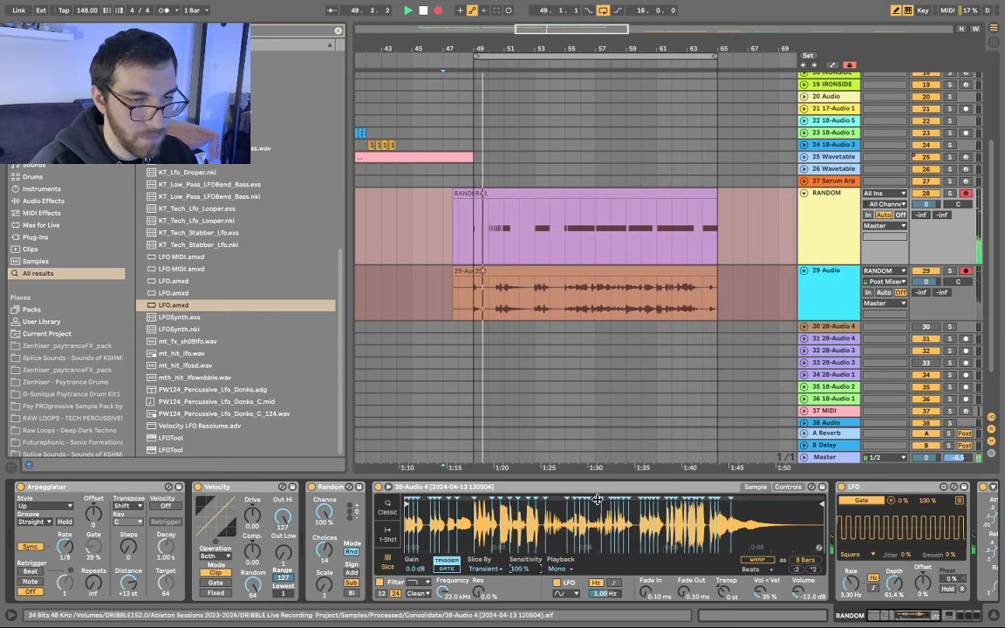
key("space")
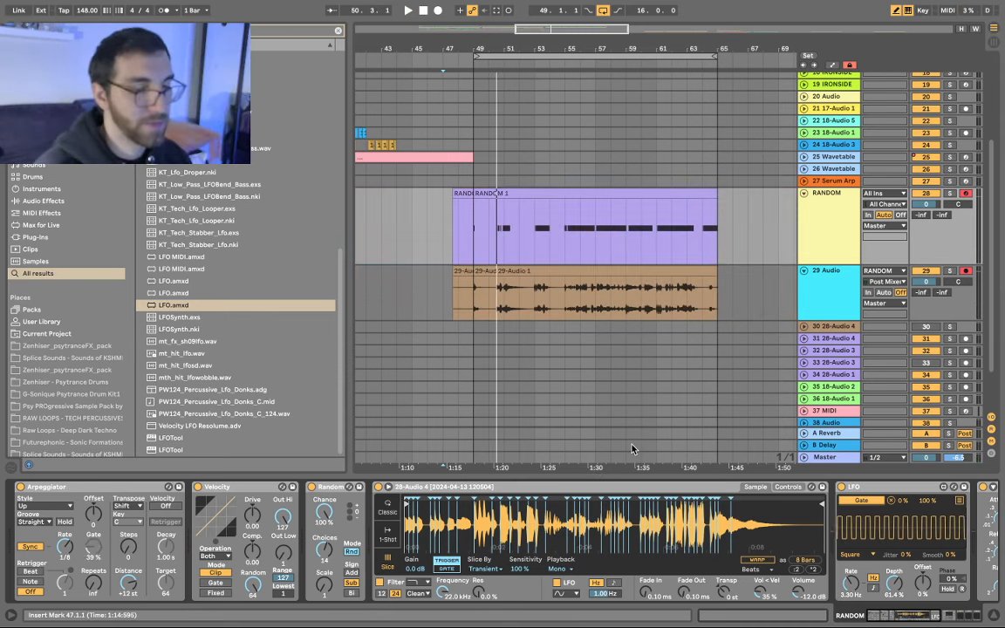
- Pull the 29-Audio 1 clip's start back to bar 50 and delete RANDOM's MIDI clips
left_click(560, 271)
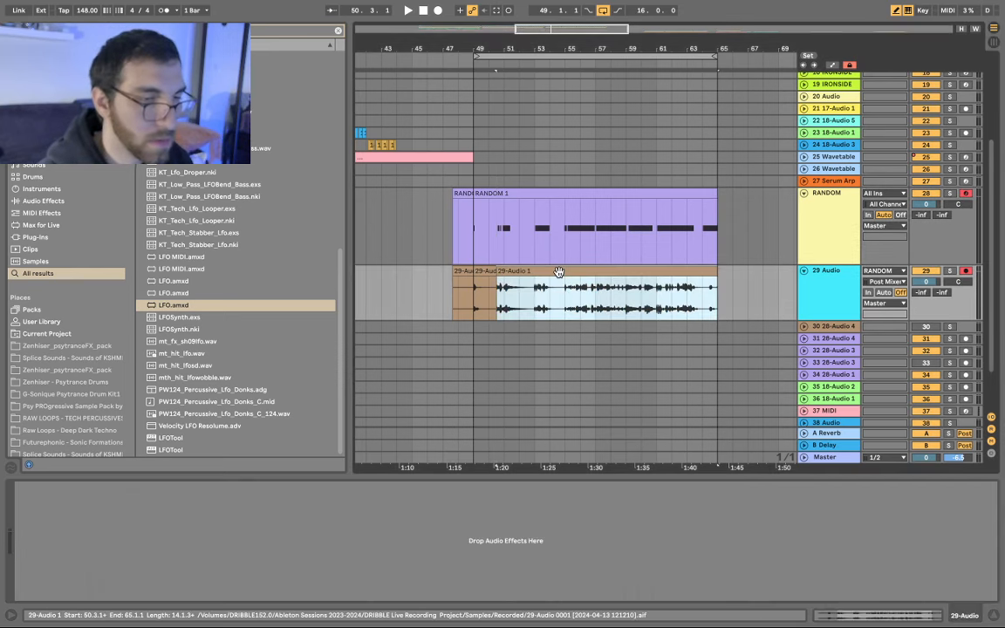
mouse_move(501, 271)
left_mouse_down()
mouse_move(466, 272)
mouse_move(489, 272)
left_mouse_up()
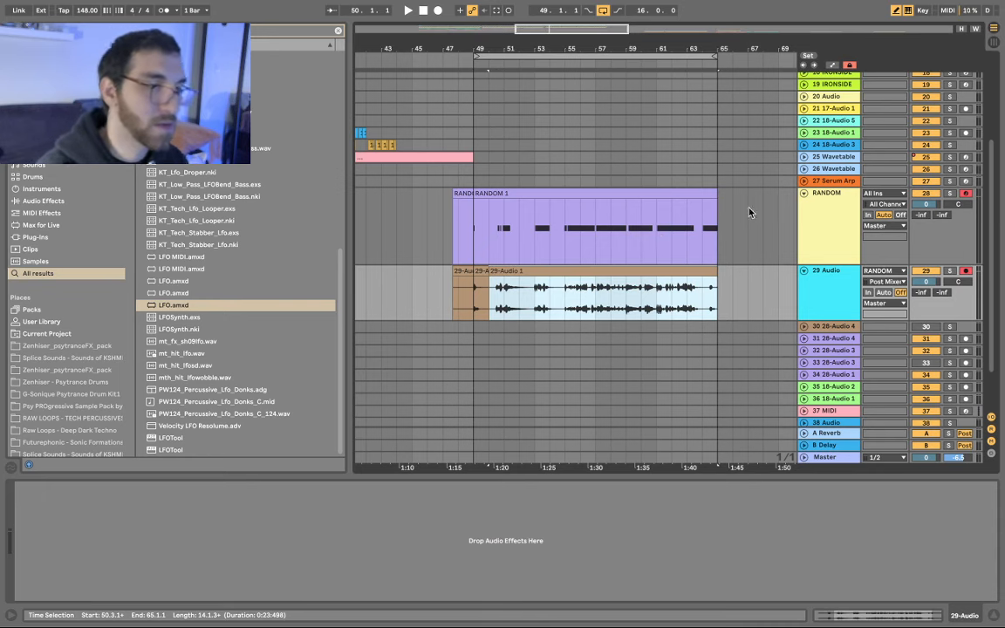
left_click_drag(749, 211, 381, 212)
key("Delete")
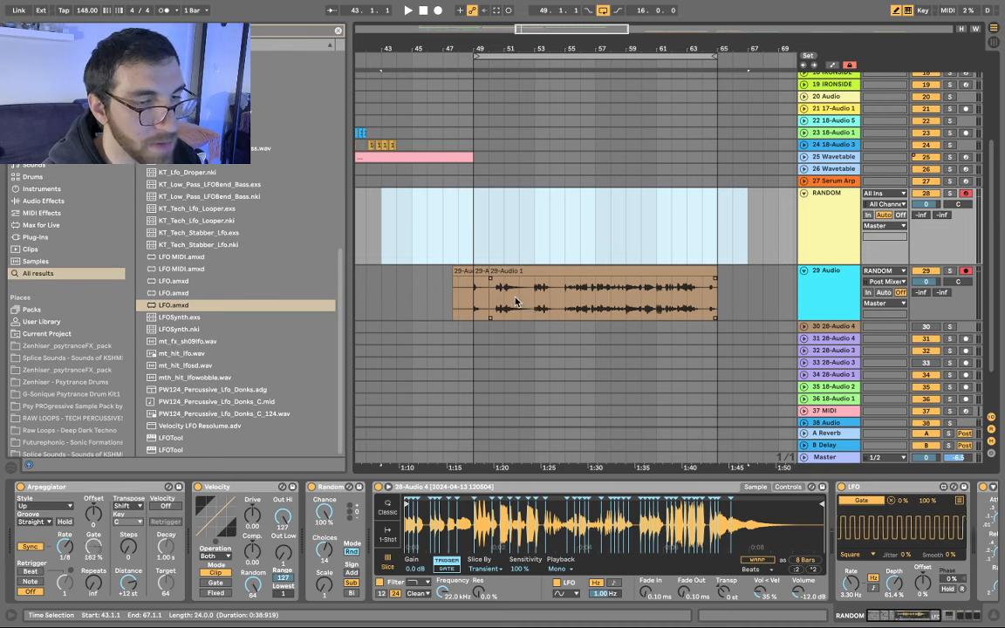
scroll(497, 306, "up", 4)
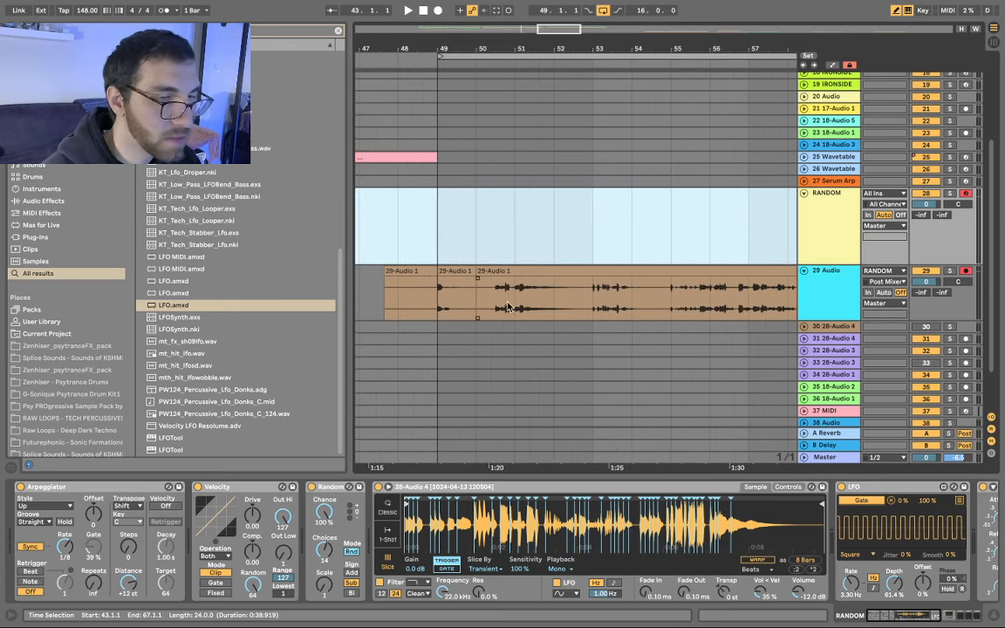